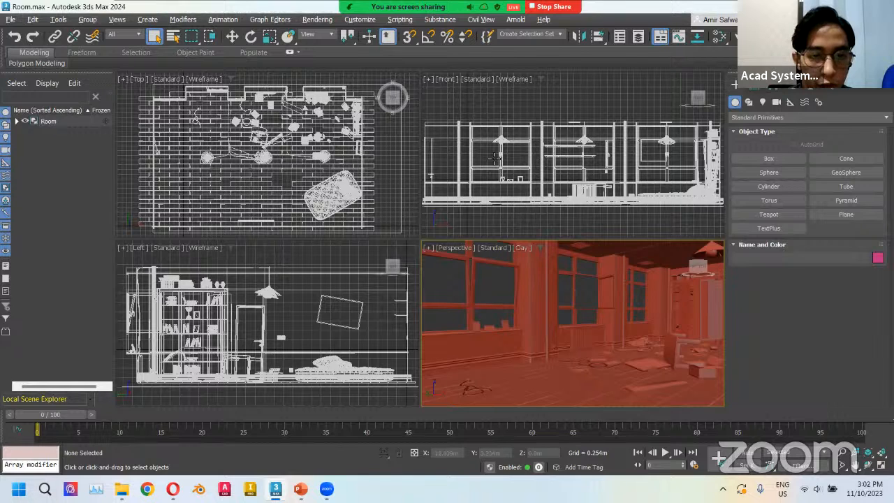
{"action": "left_click", "coordinate": [366, 262]}
{"action": "left_click", "coordinate": [407, 172]}
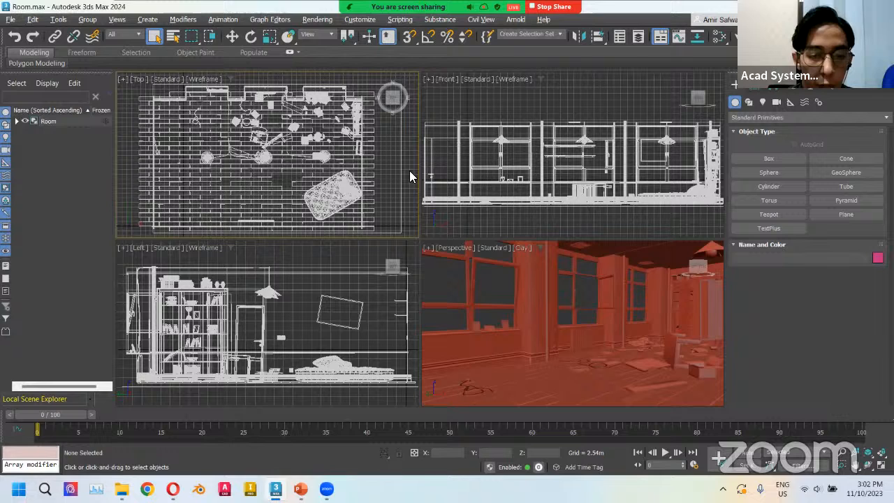
{"action": "left_click", "coordinate": [438, 285]}
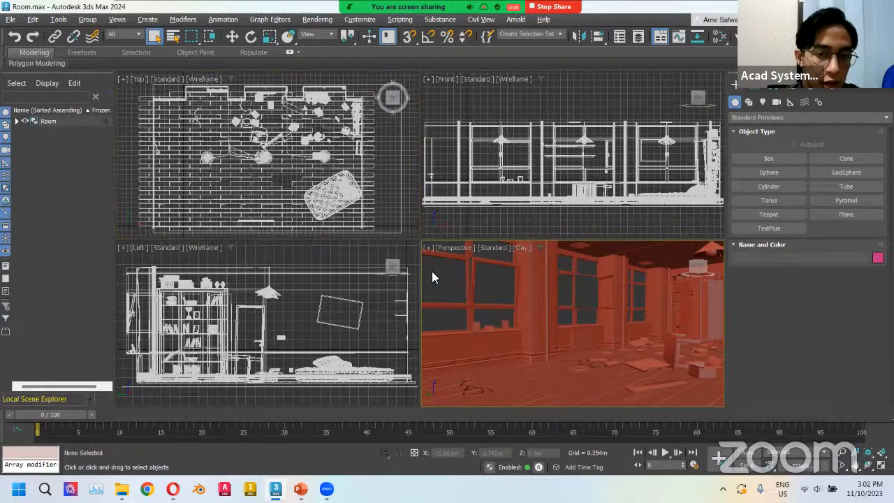
{"action": "key", "text": "alt+w"}
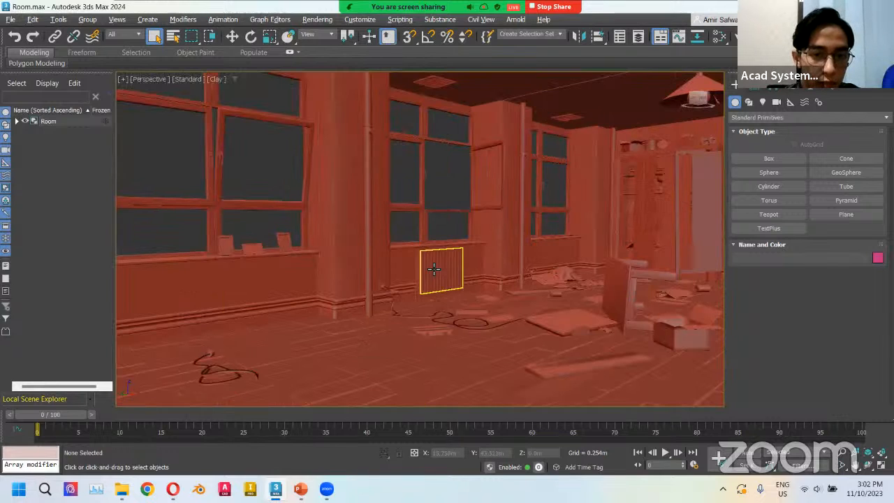
{"action": "key", "text": "alt+w"}
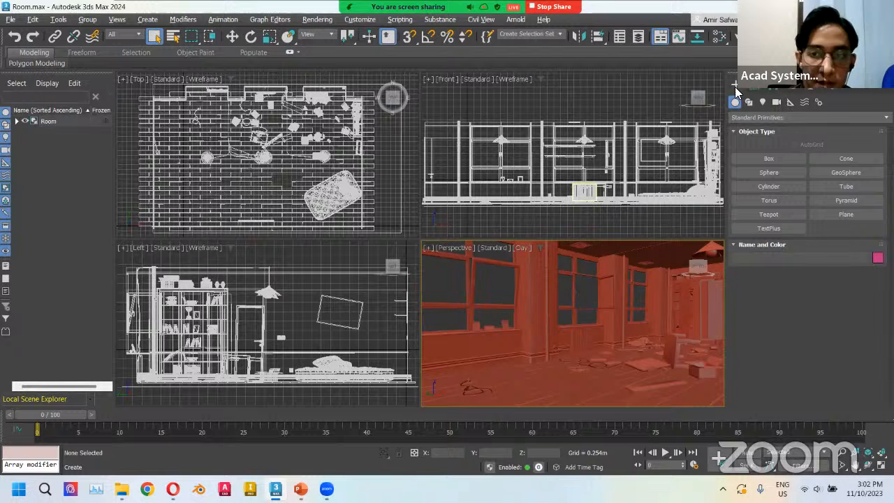
Create a physical camera in the top view, placed near the room's left wall and aimed toward the upper middle.
{"action": "left_click", "coordinate": [775, 102]}
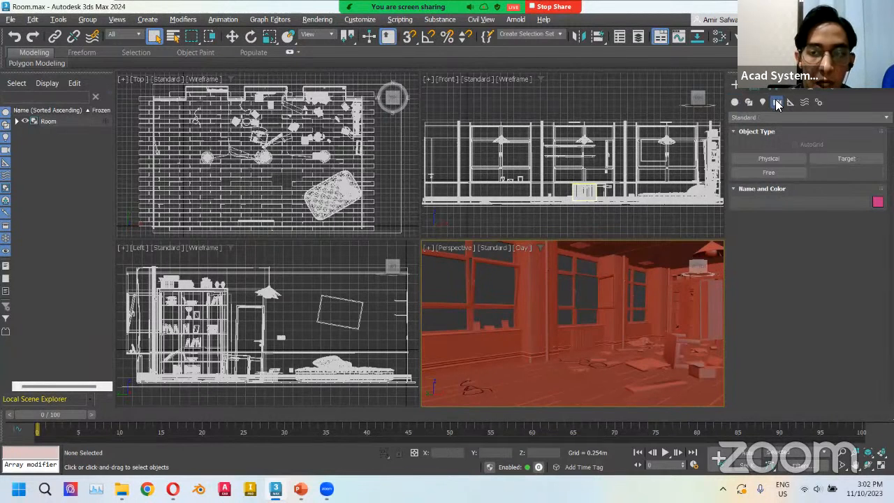
{"action": "left_click", "coordinate": [769, 159]}
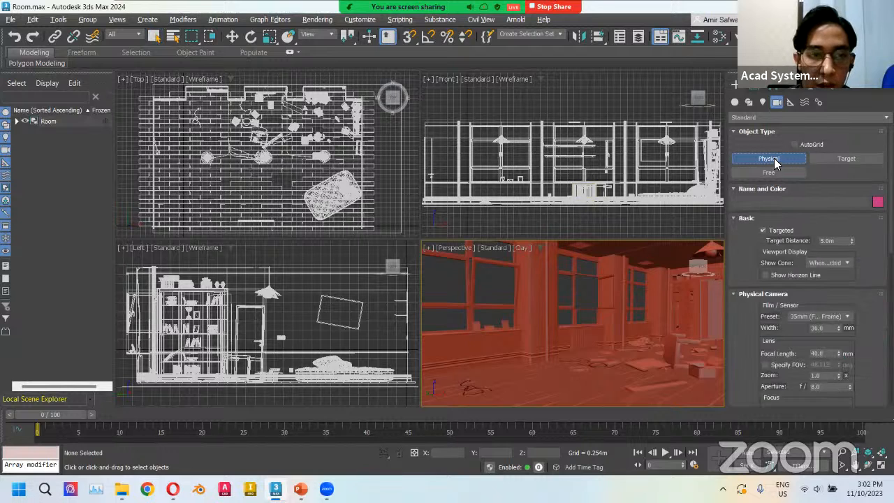
{"action": "left_click", "coordinate": [173, 187]}
{"action": "left_click_drag", "start_coordinate": [173, 186], "coordinate": [233, 132]}
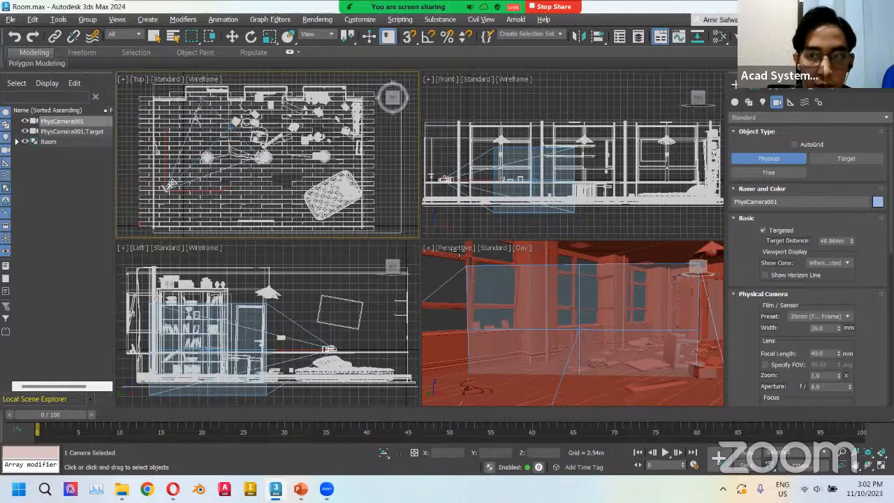
Switch the perspective viewport to look through PhysCamera001.
{"action": "left_click", "coordinate": [753, 89]}
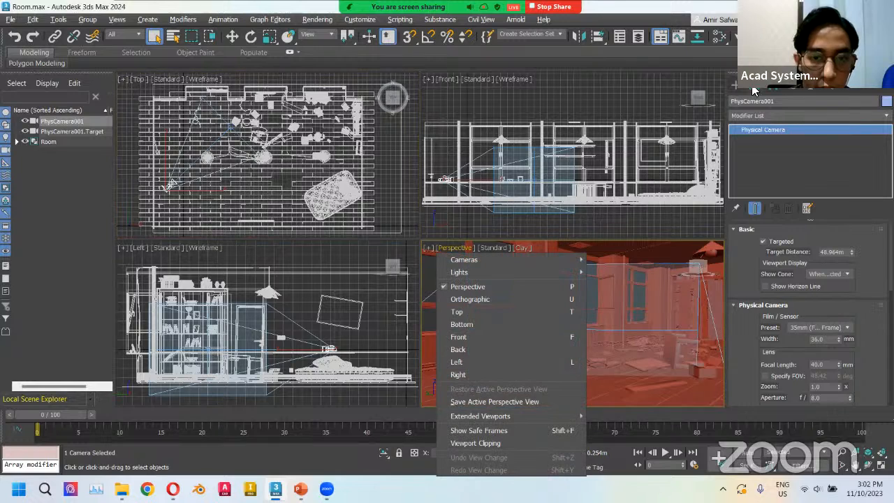
{"action": "mouse_move", "coordinate": [464, 259]}
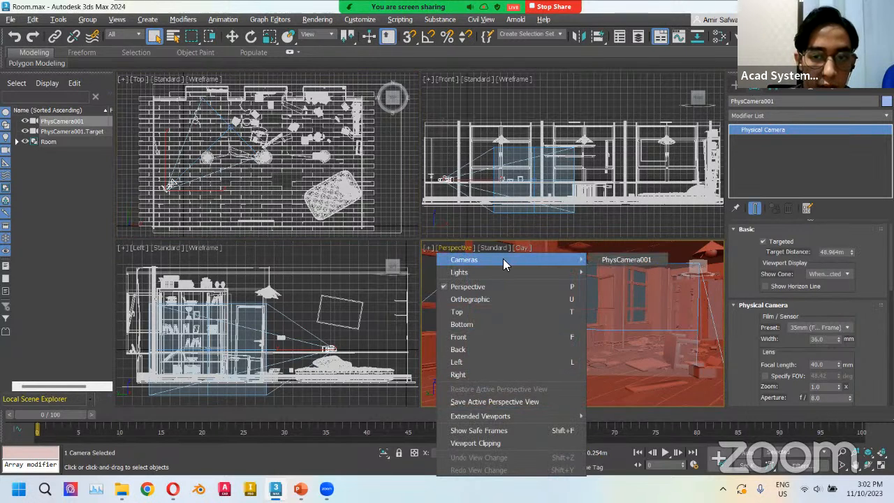
{"action": "left_click", "coordinate": [622, 259]}
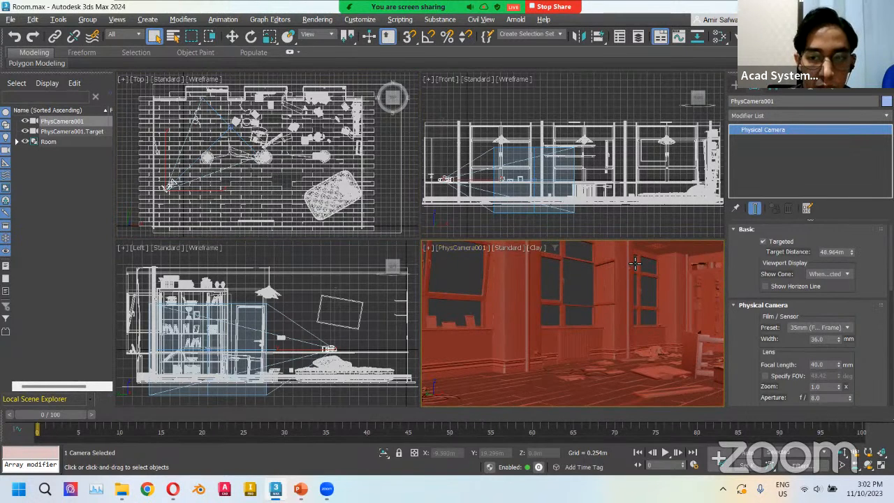
Lower the camera's focal length step by step to 28 mm.
{"action": "scroll", "coordinate": [765, 260], "scroll_direction": "down", "scroll_amount": 3}
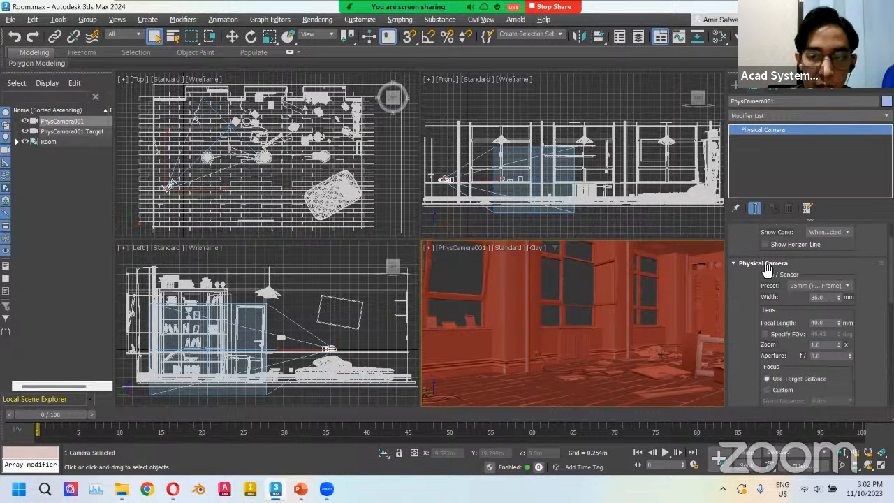
{"action": "scroll", "coordinate": [766, 261], "scroll_direction": "down", "scroll_amount": 1}
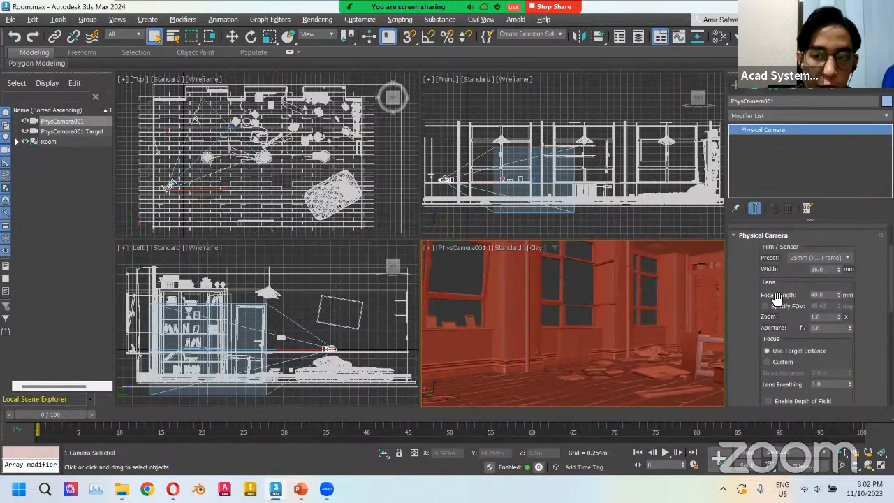
{"action": "left_click", "coordinate": [838, 297]}
{"action": "left_click", "coordinate": [839, 297]}
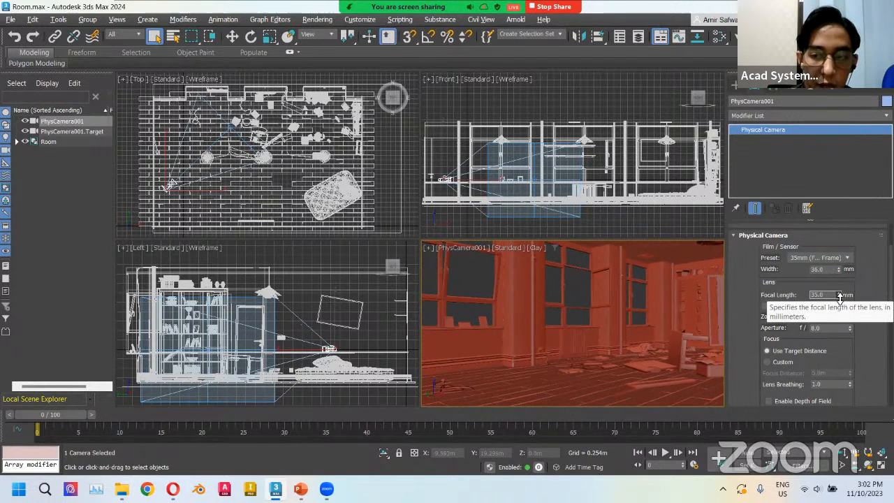
{"action": "left_click", "coordinate": [839, 297]}
{"action": "left_click", "coordinate": [838, 297]}
{"action": "left_click", "coordinate": [838, 297]}
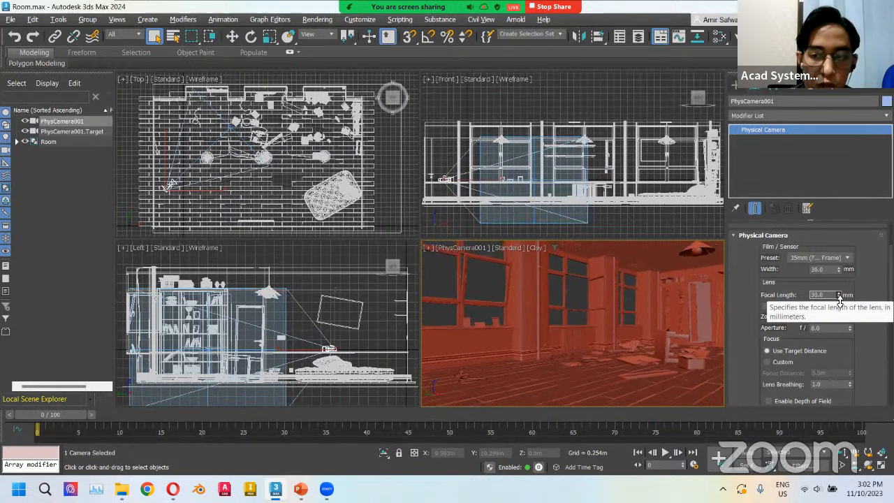
{"action": "left_click", "coordinate": [838, 298]}
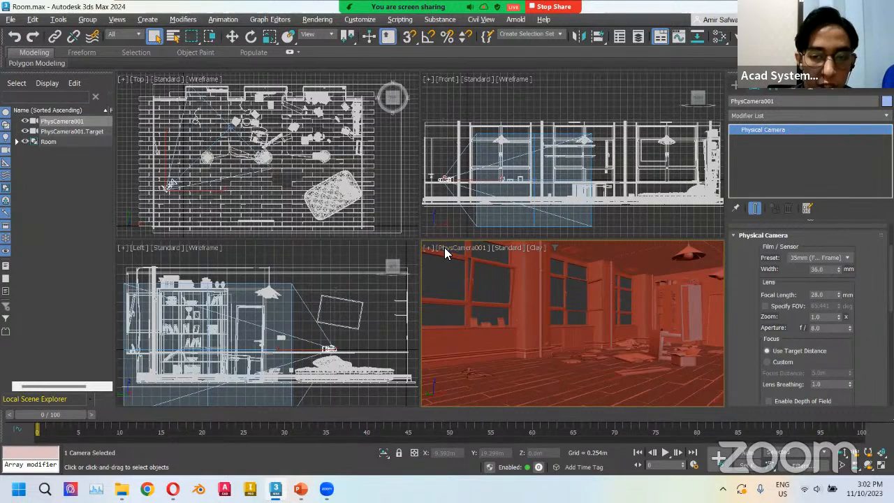
Select the camera target and move it slightly left in the top view.
{"action": "right_click", "coordinate": [234, 133]}
{"action": "key", "text": "w"}
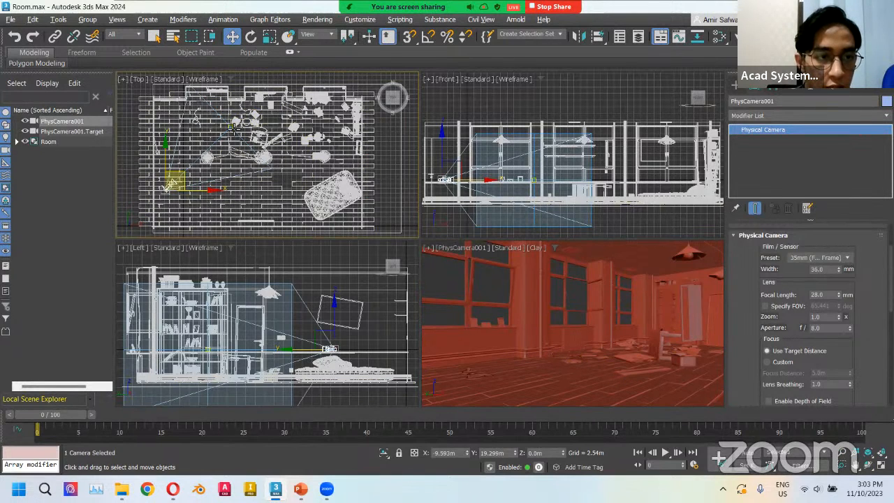
{"action": "left_click", "coordinate": [79, 132]}
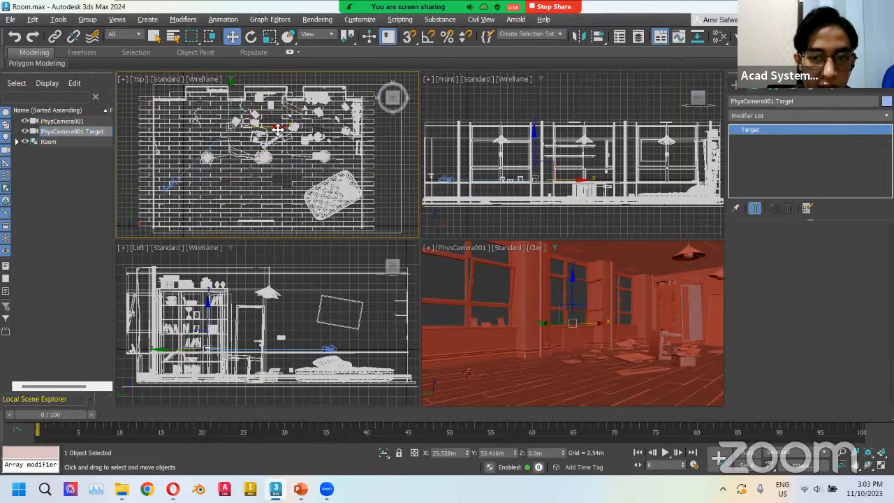
{"action": "left_click_drag", "start_coordinate": [279, 130], "coordinate": [275, 130]}
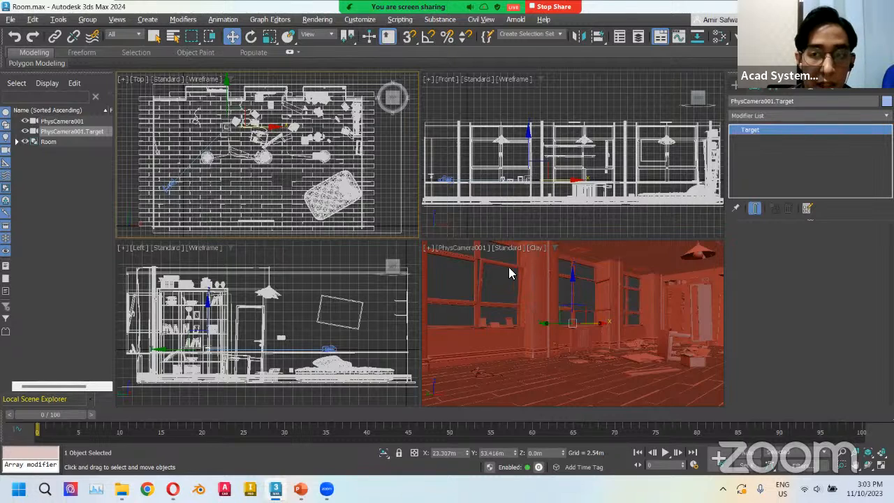
Start an Arnold Light from the lights category and set its emission shape type to Skydome.
{"action": "left_click", "coordinate": [735, 85]}
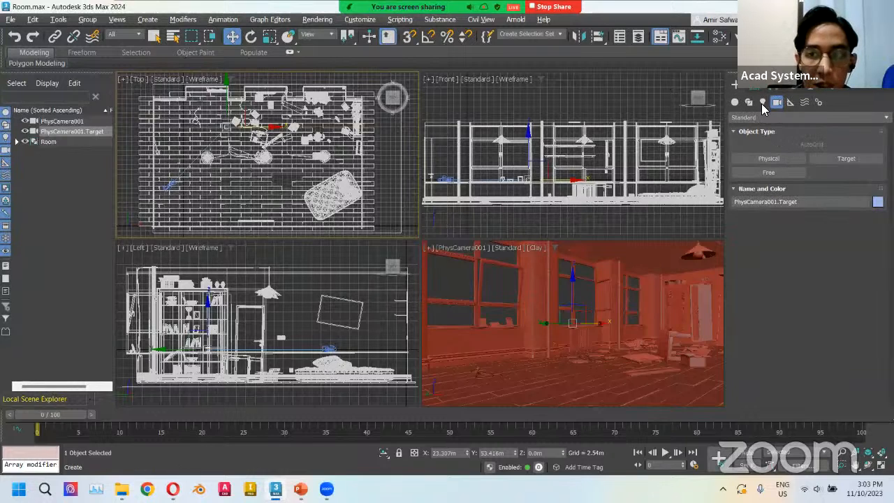
{"action": "left_click", "coordinate": [761, 104]}
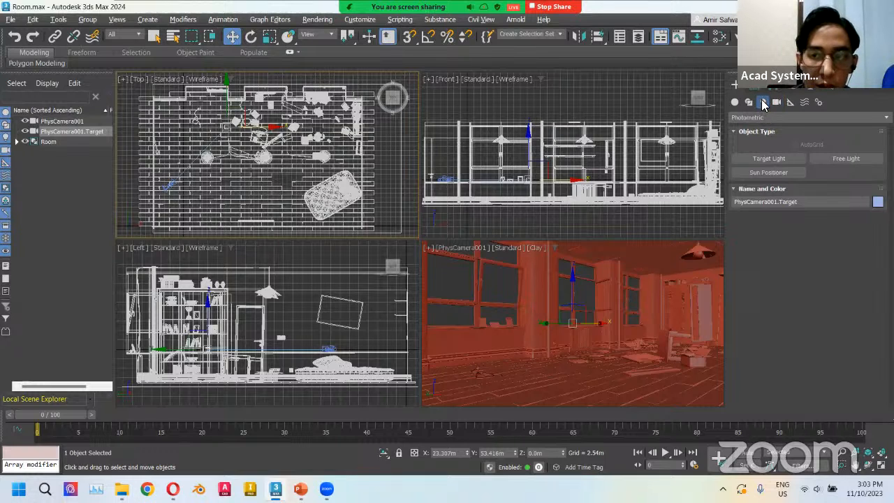
{"action": "left_click", "coordinate": [750, 118]}
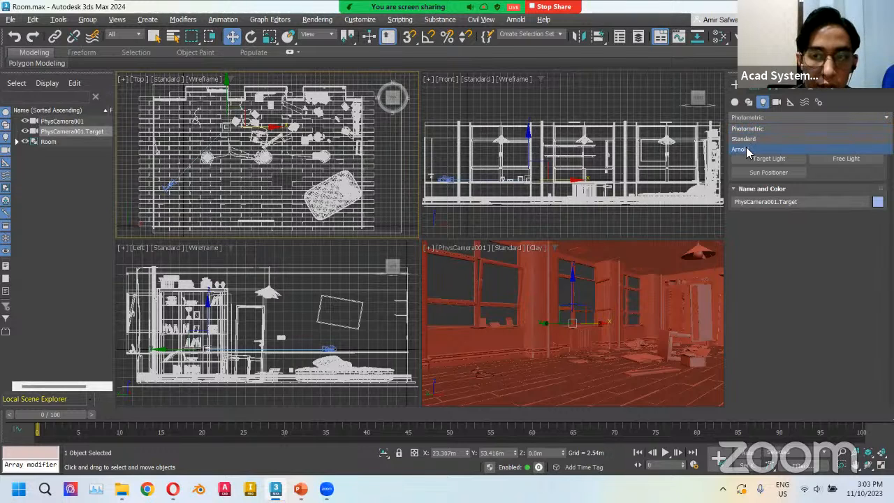
{"action": "left_click", "coordinate": [744, 148]}
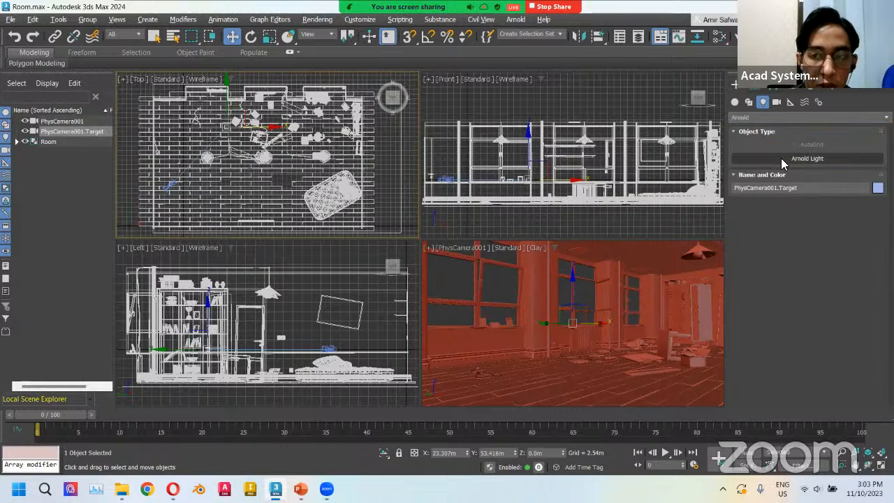
{"action": "left_click", "coordinate": [783, 159]}
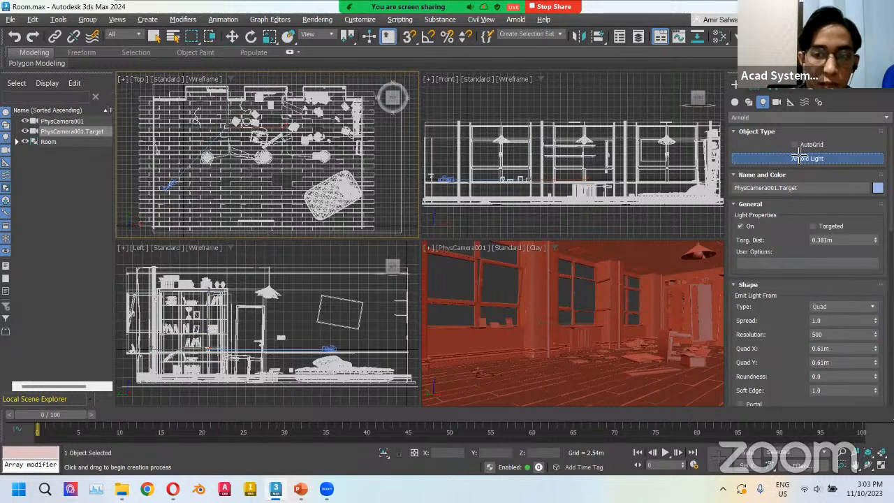
{"action": "scroll", "coordinate": [761, 255], "scroll_direction": "down", "scroll_amount": 2}
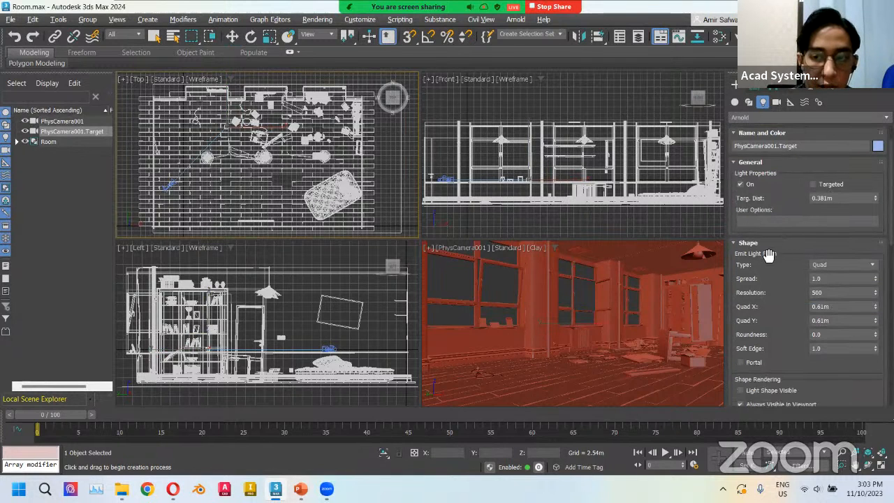
{"action": "left_click", "coordinate": [822, 267]}
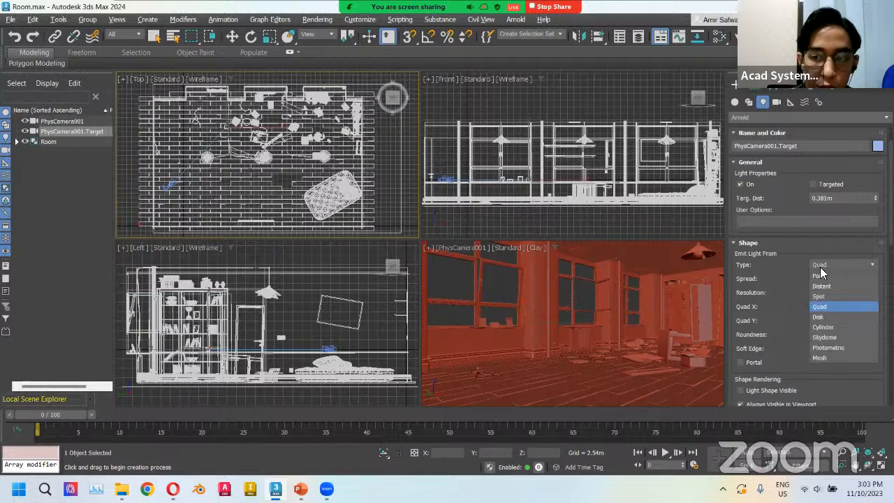
{"action": "left_click", "coordinate": [827, 338]}
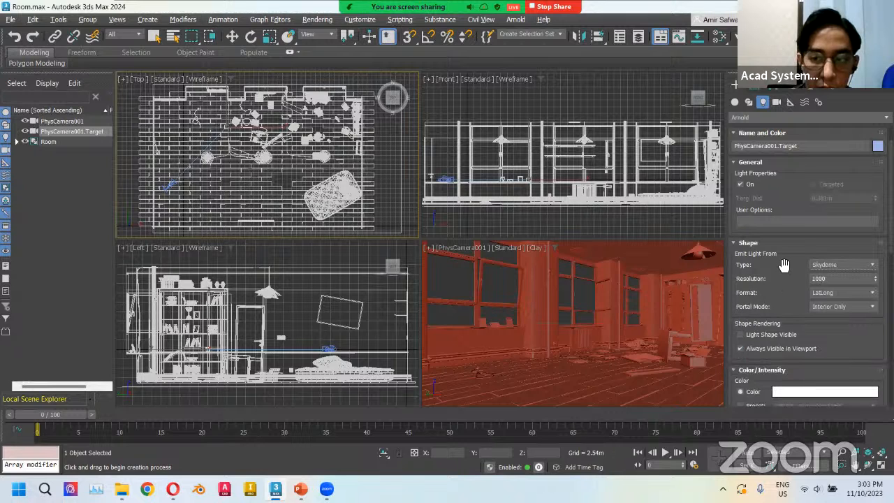
Turn on Light Shape Visible and set the light intensity to 1.5.
{"action": "scroll", "coordinate": [783, 265], "scroll_direction": "down", "scroll_amount": 3}
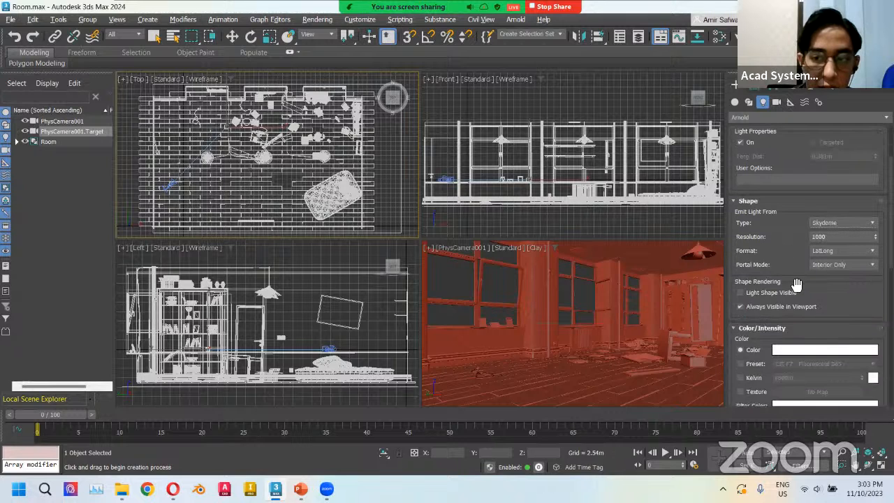
{"action": "left_click", "coordinate": [740, 292]}
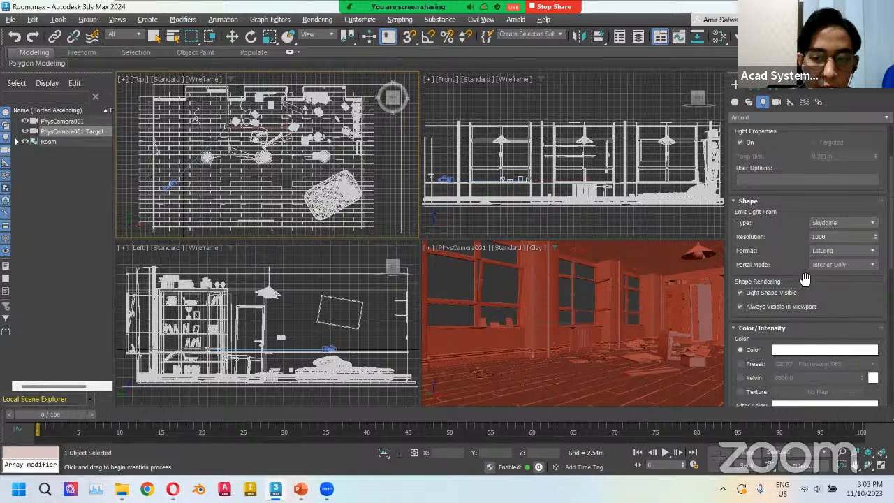
{"action": "scroll", "coordinate": [805, 278], "scroll_direction": "down", "scroll_amount": 10}
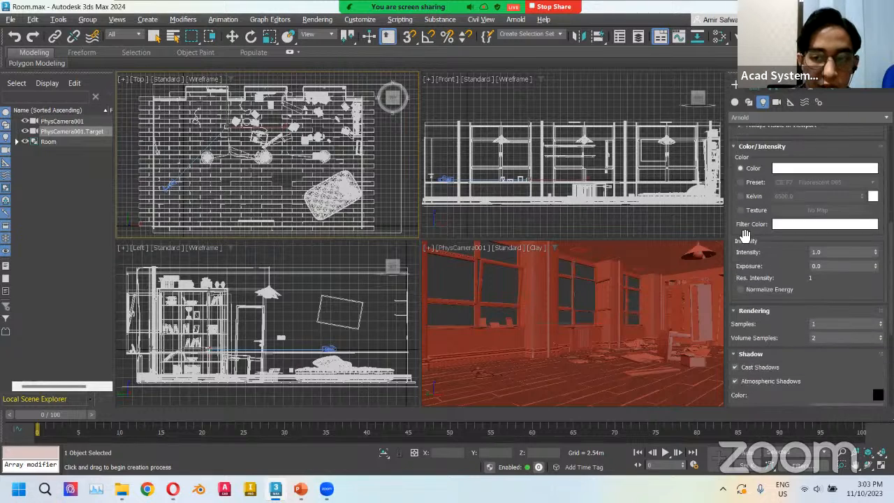
{"action": "left_click", "coordinate": [834, 254]}
{"action": "type", "text": "1."}
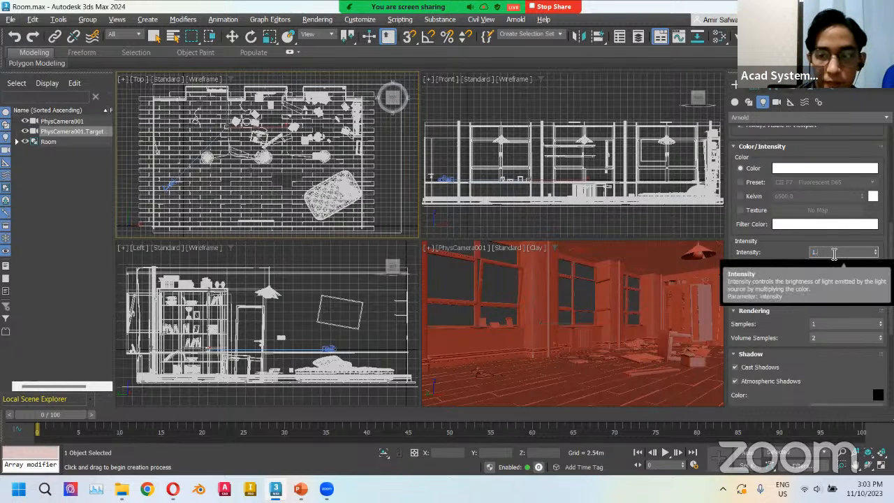
{"action": "type", "text": "5"}
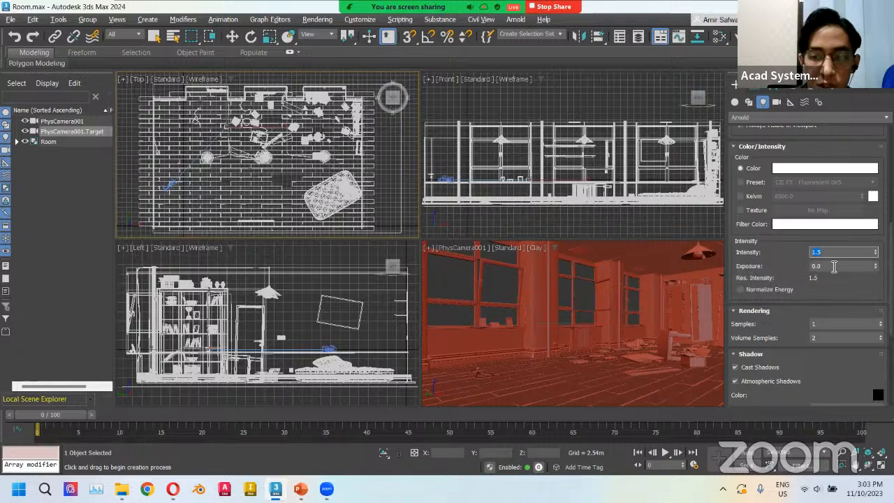
Set the light exposure to 1.0 and enable Normalize Energy.
{"action": "left_click", "coordinate": [833, 266]}
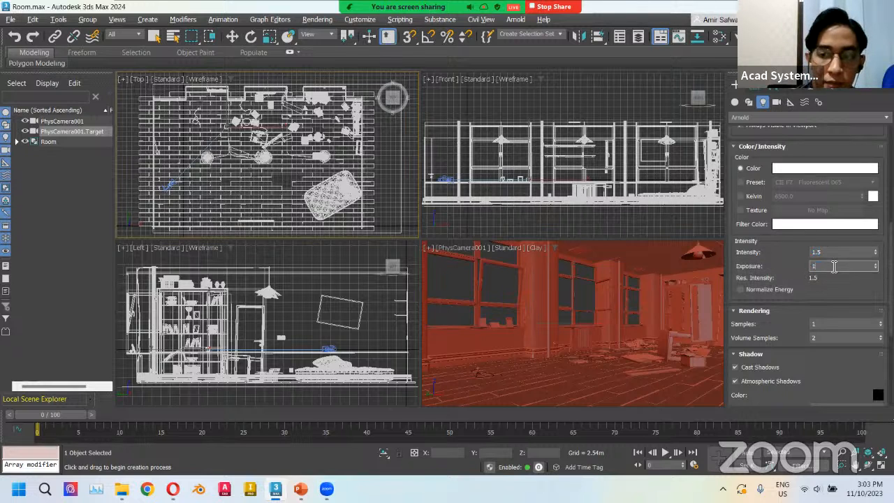
{"action": "type", "text": "1"}
{"action": "key", "text": "Return"}
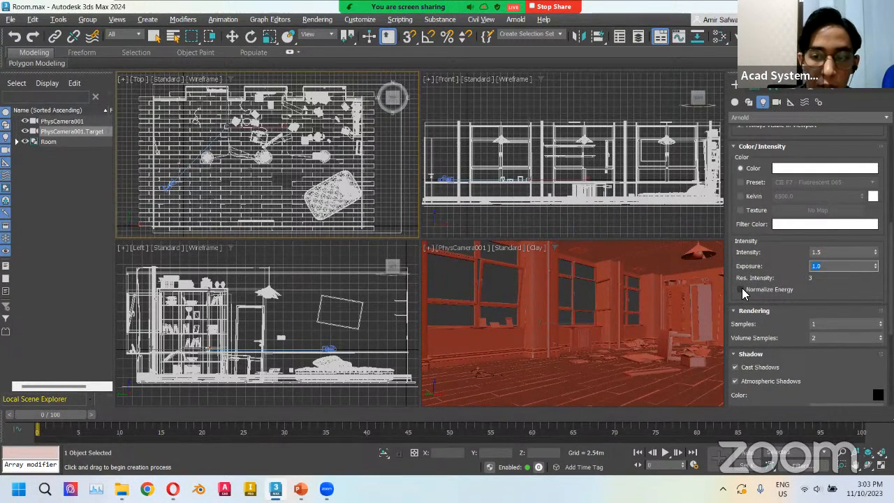
{"action": "left_click", "coordinate": [740, 290]}
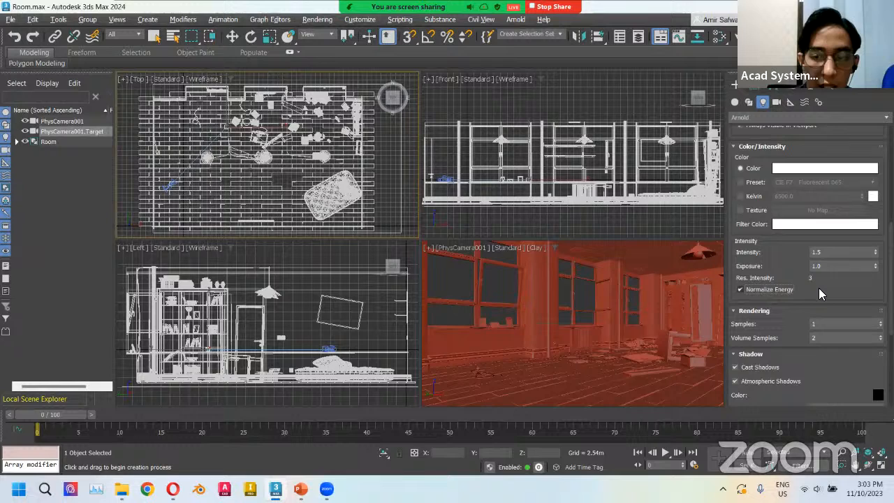
Set the skydome light's rendering samples to 4.
{"action": "left_click", "coordinate": [834, 323]}
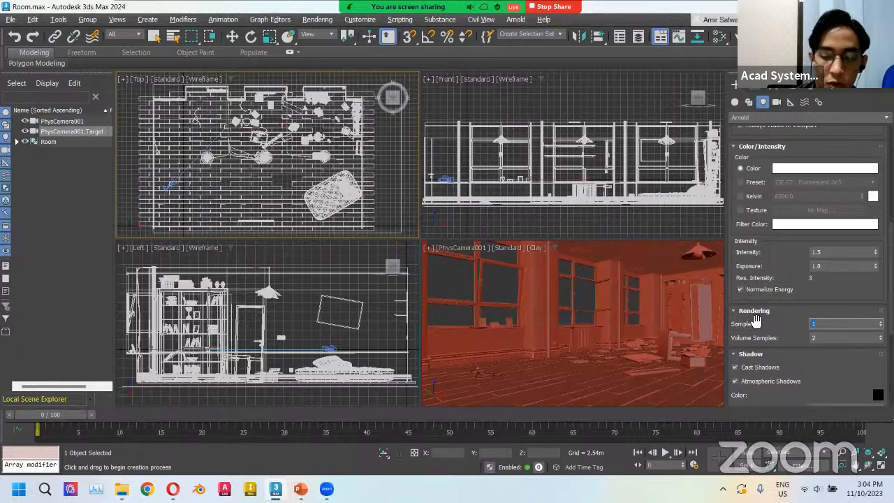
{"action": "type", "text": "4"}
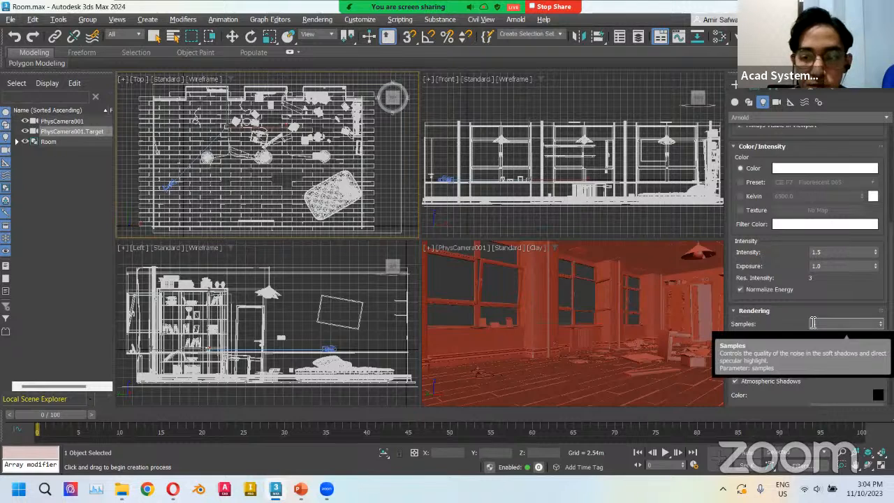
{"action": "left_click", "coordinate": [787, 325]}
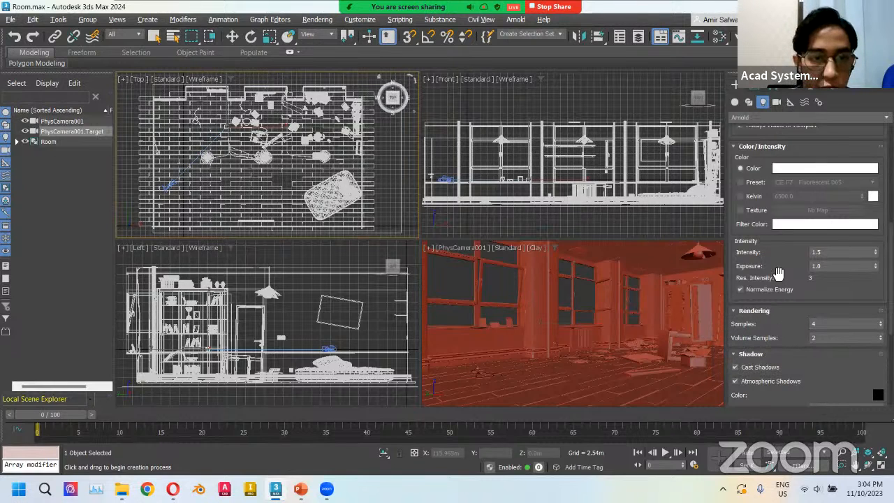
Place the skydome light in the top view and move it down into the room in the camera view.
{"action": "left_click", "coordinate": [290, 118]}
{"action": "right_click", "coordinate": [652, 321]}
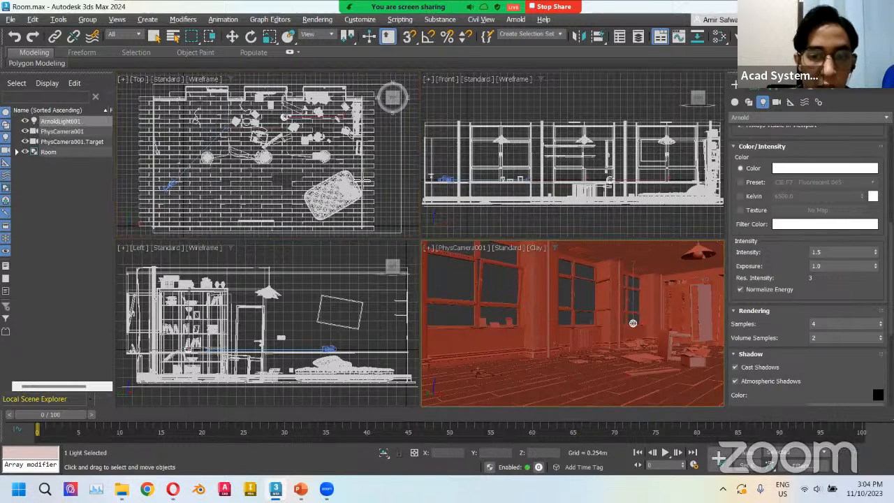
{"action": "left_click_drag", "start_coordinate": [656, 326], "coordinate": [532, 322]}
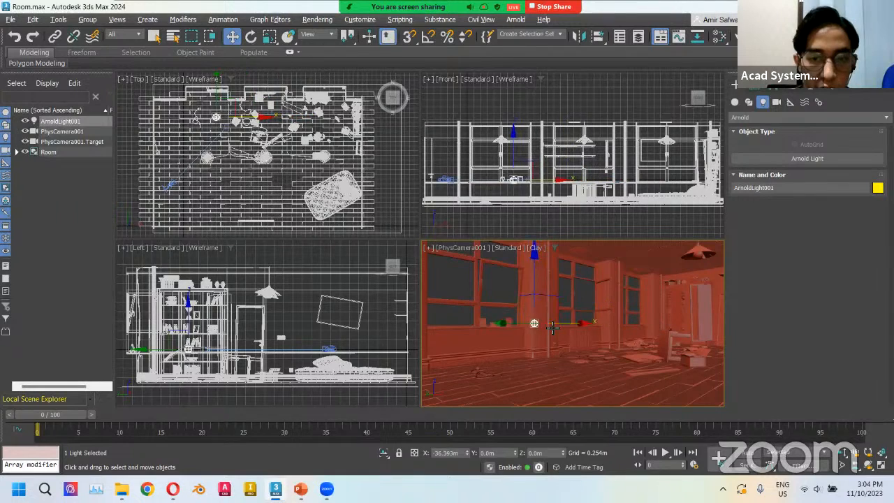
{"action": "left_click_drag", "start_coordinate": [533, 278], "coordinate": [534, 367]}
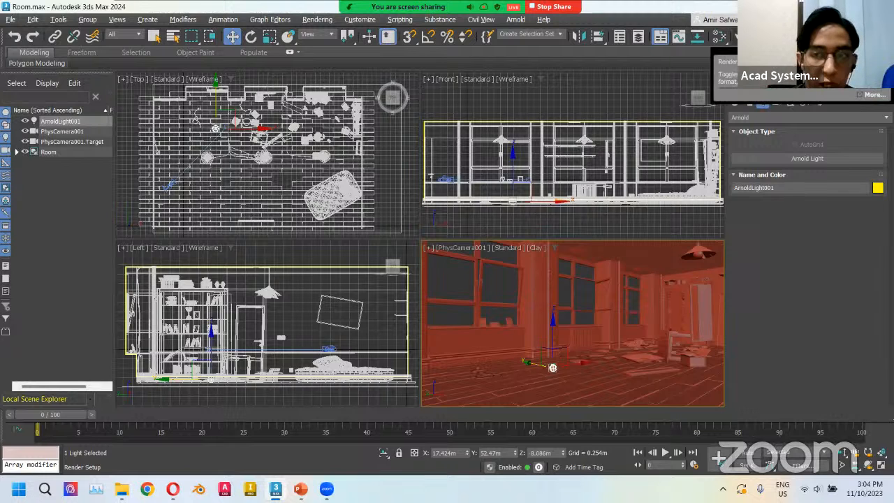
Open Render Setup, set the target to ActiveShade Mode and lock the view to Quad 4 - PhysCamera001.
{"action": "left_click", "coordinate": [717, 39]}
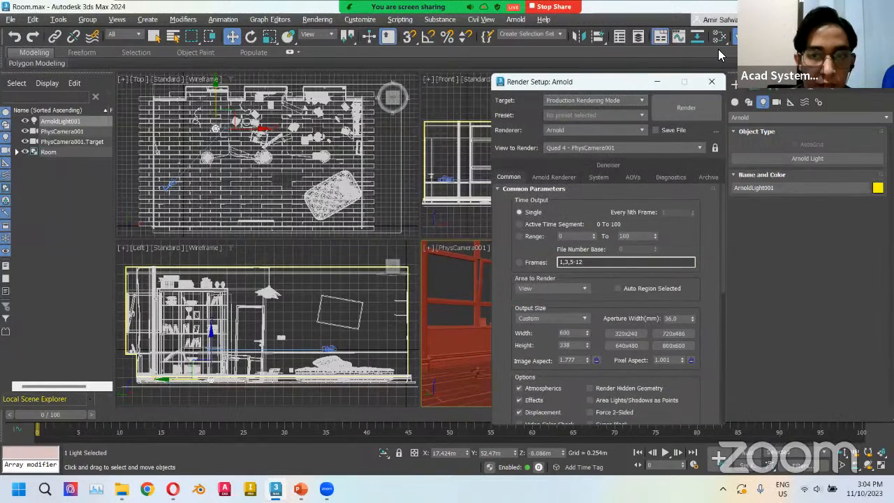
{"action": "left_click_drag", "start_coordinate": [606, 82], "coordinate": [292, 81]}
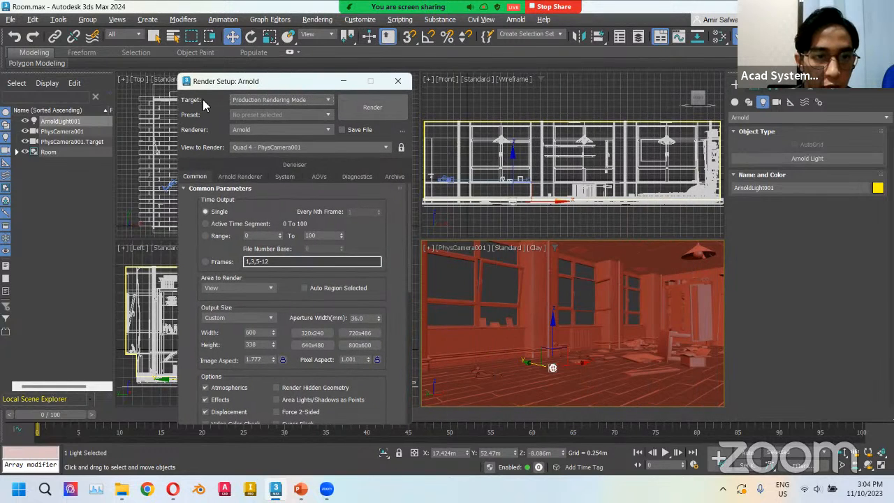
{"action": "left_click", "coordinate": [265, 98]}
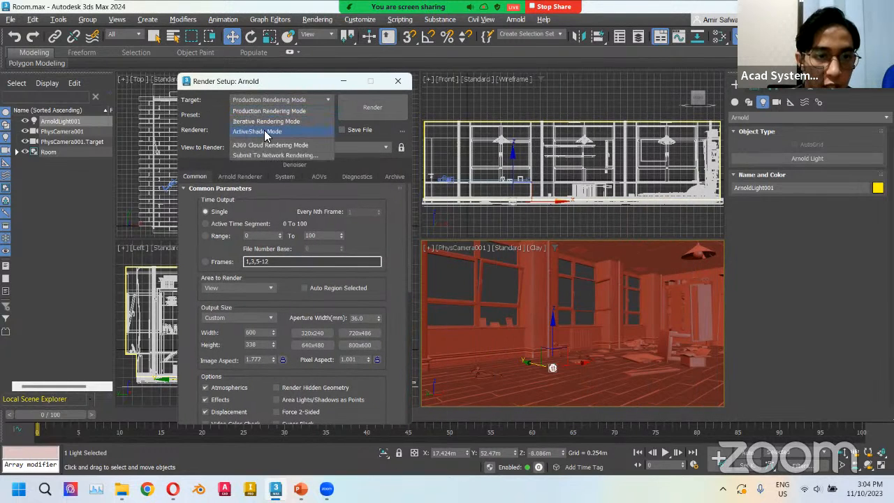
{"action": "left_click", "coordinate": [257, 131]}
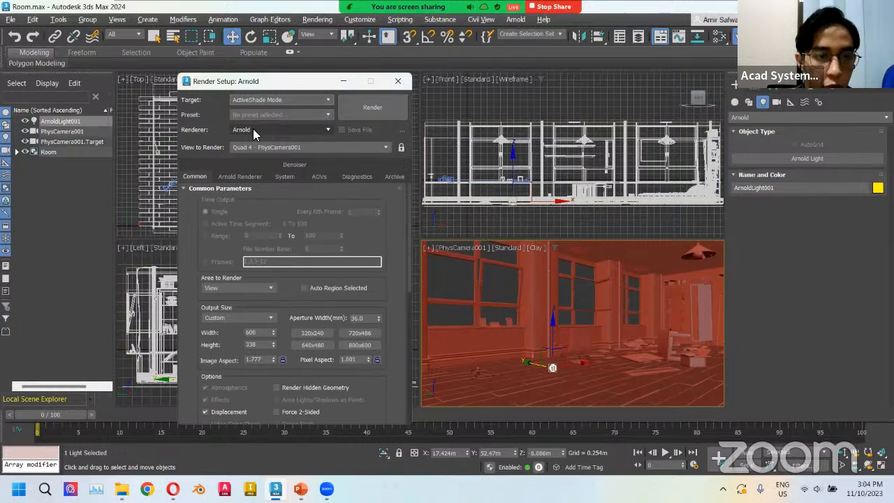
{"action": "left_click", "coordinate": [263, 147]}
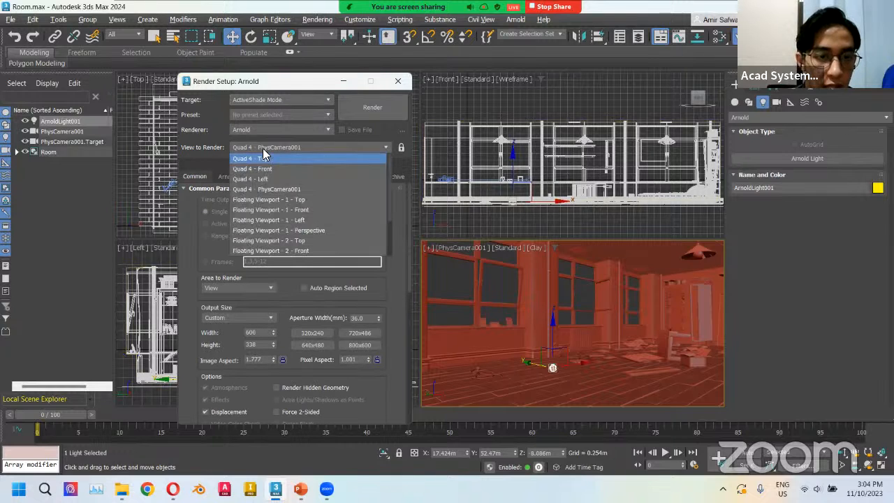
{"action": "left_click", "coordinate": [273, 188]}
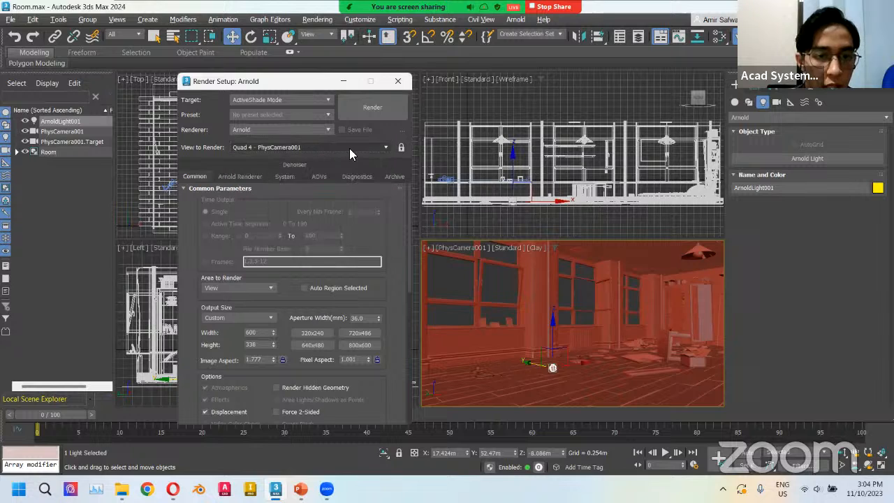
{"action": "left_click", "coordinate": [401, 148]}
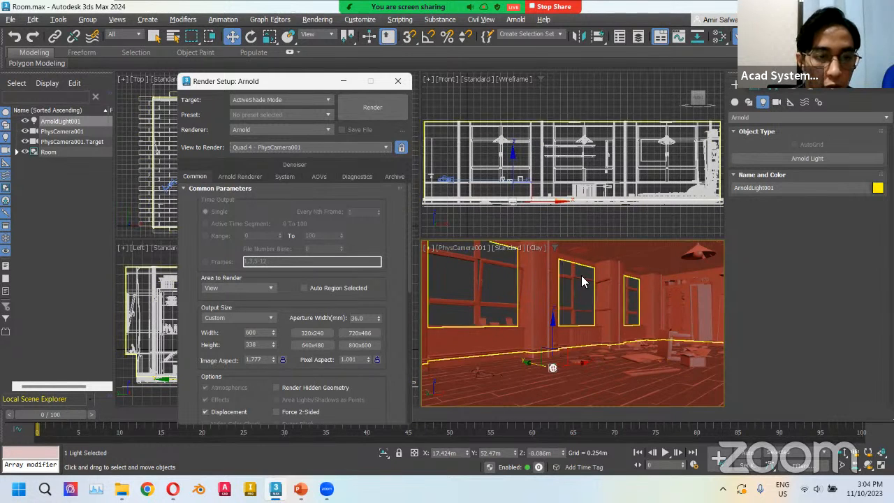
In Arnold Renderer settings, set Diffuse samples to 2 and Diffuse, Specular and Volume Indirect ray depths to 2.
{"action": "left_click", "coordinate": [237, 177]}
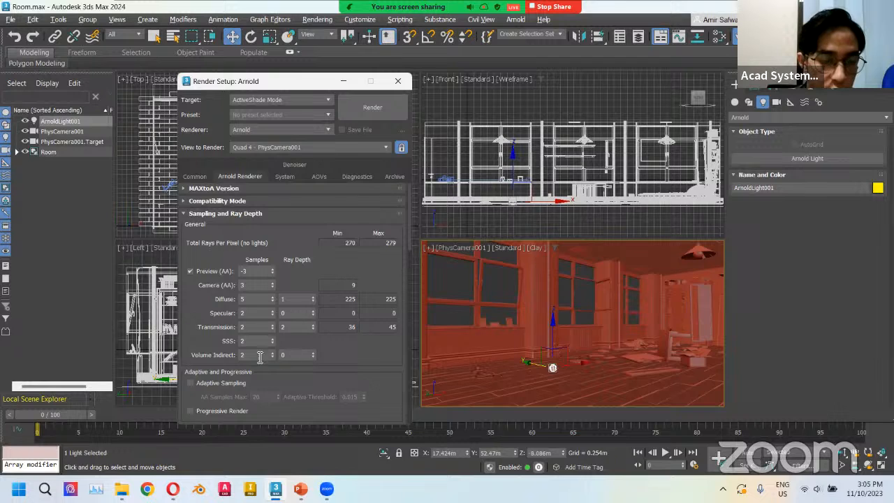
{"action": "double_click", "coordinate": [253, 299]}
{"action": "type", "text": "2"}
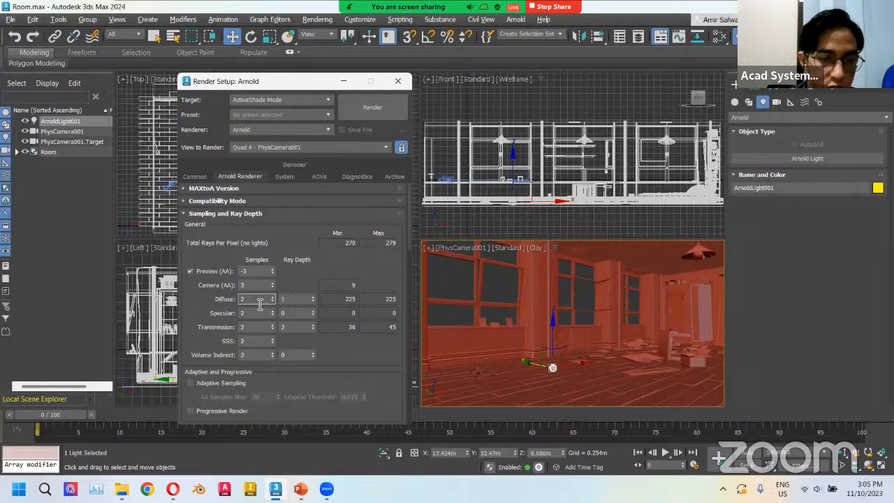
{"action": "left_click", "coordinate": [299, 301]}
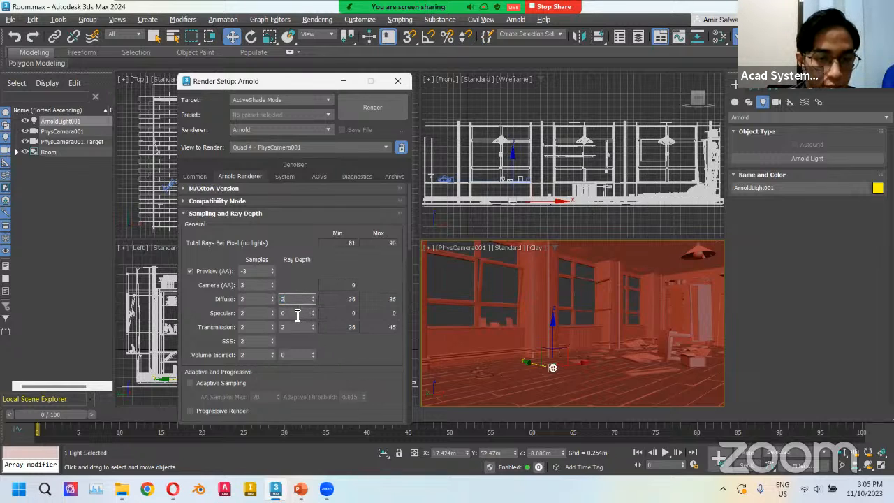
{"action": "double_click", "coordinate": [297, 315]}
{"action": "type", "text": "2"}
{"action": "double_click", "coordinate": [294, 357]}
{"action": "type", "text": "2"}
{"action": "left_click", "coordinate": [336, 347]}
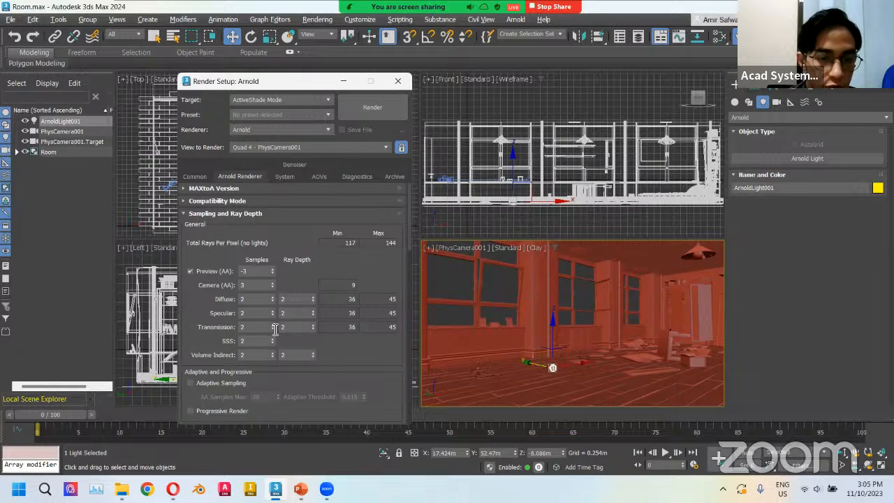
Set the Transmission ray depth to 8.
{"action": "double_click", "coordinate": [291, 327]}
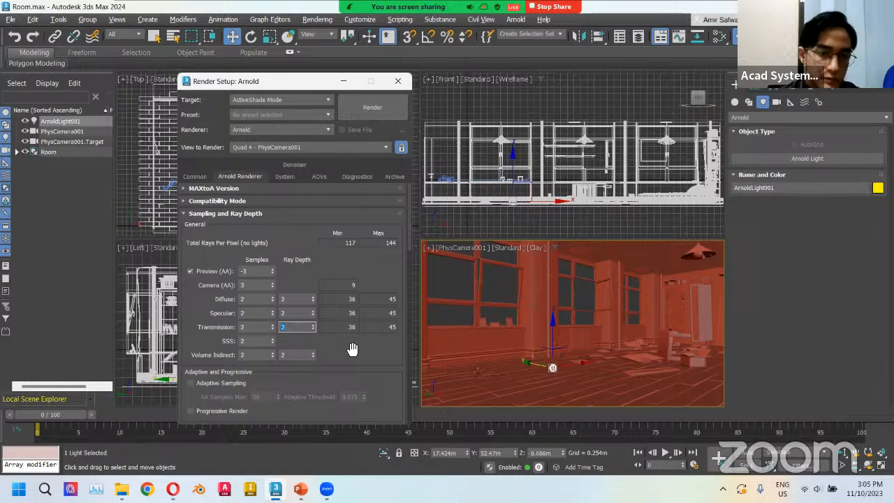
{"action": "type", "text": "8"}
{"action": "key", "text": "Return"}
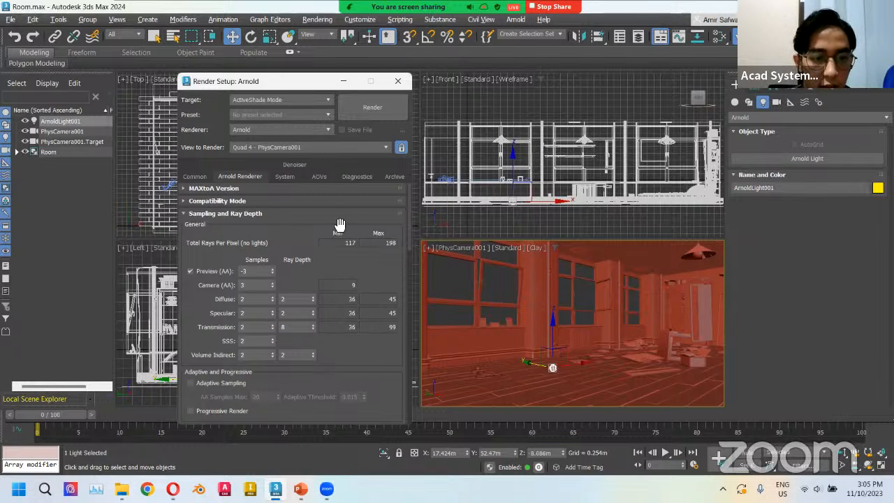
Render an ActiveShade preview, clone the rendered image, close the ActiveShade window and move the clone aside.
{"action": "left_click", "coordinate": [366, 110]}
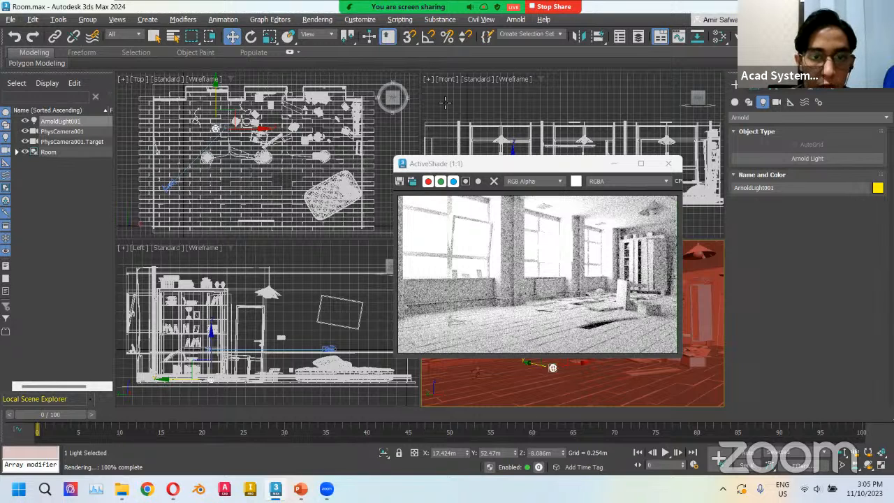
{"action": "left_click", "coordinate": [411, 182]}
{"action": "left_click_drag", "start_coordinate": [348, 170], "coordinate": [137, 170]}
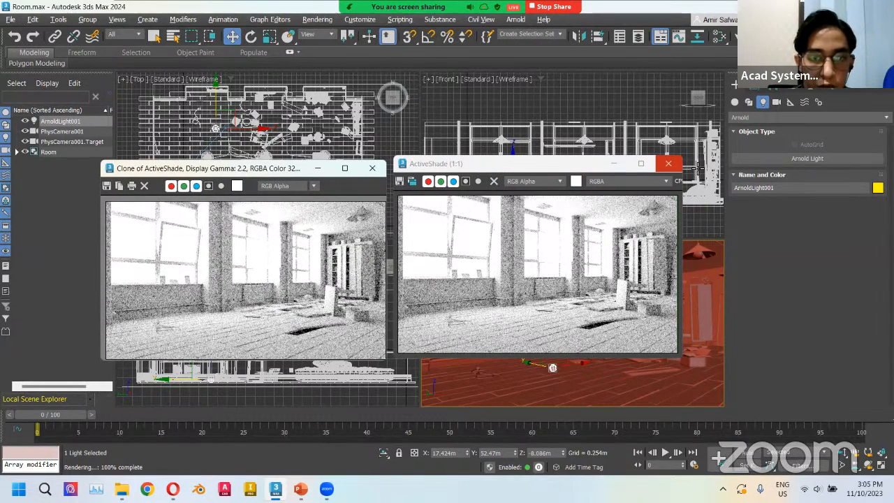
{"action": "left_click", "coordinate": [668, 163]}
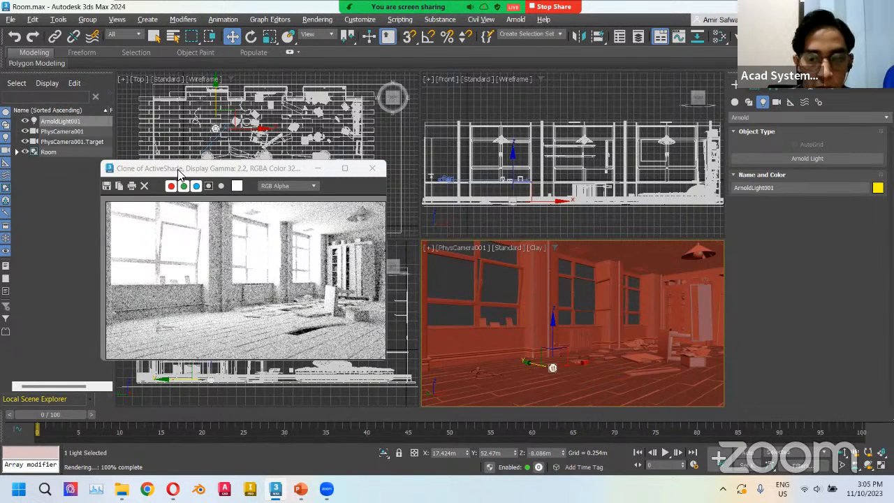
{"action": "mouse_move", "coordinate": [175, 173]}
{"action": "left_mouse_down"}
{"action": "mouse_move", "coordinate": [342, 190]}
{"action": "mouse_move", "coordinate": [715, 374]}
{"action": "mouse_move", "coordinate": [723, 434]}
{"action": "mouse_move", "coordinate": [717, 448]}
{"action": "left_mouse_up"}
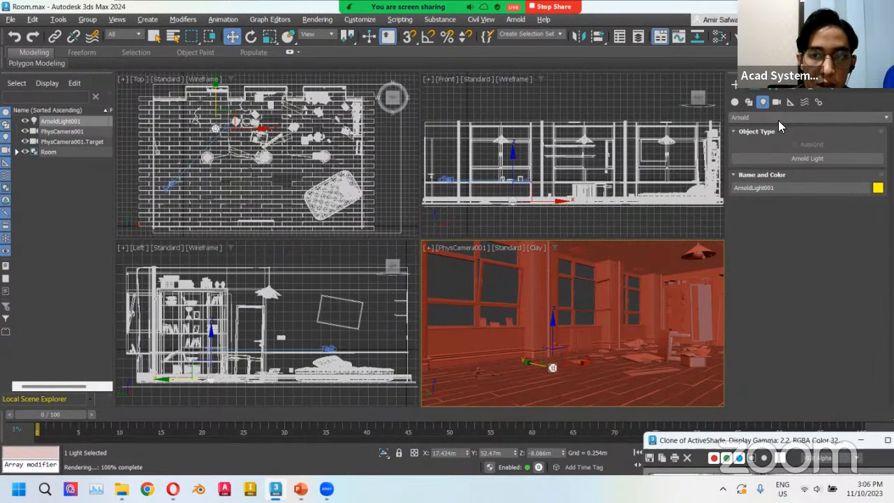
Start a new Arnold Light, set its shape type to Quad and enable Portal.
{"action": "left_click", "coordinate": [735, 87]}
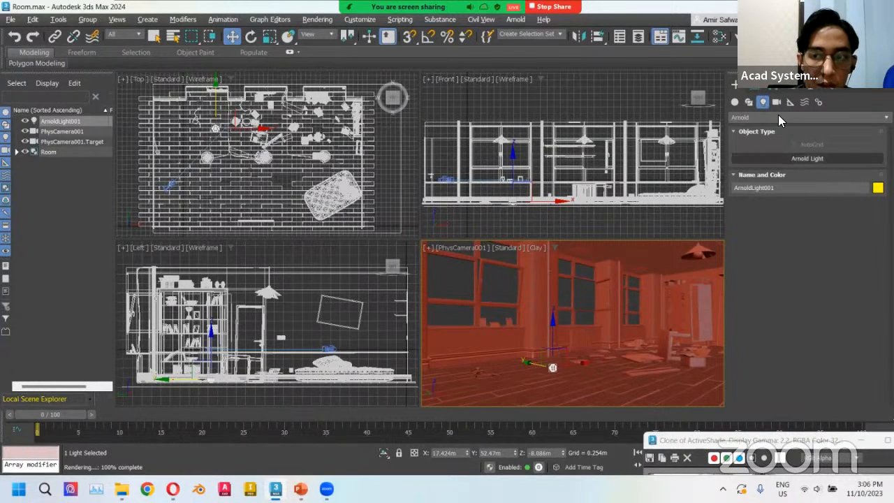
{"action": "left_click", "coordinate": [805, 160]}
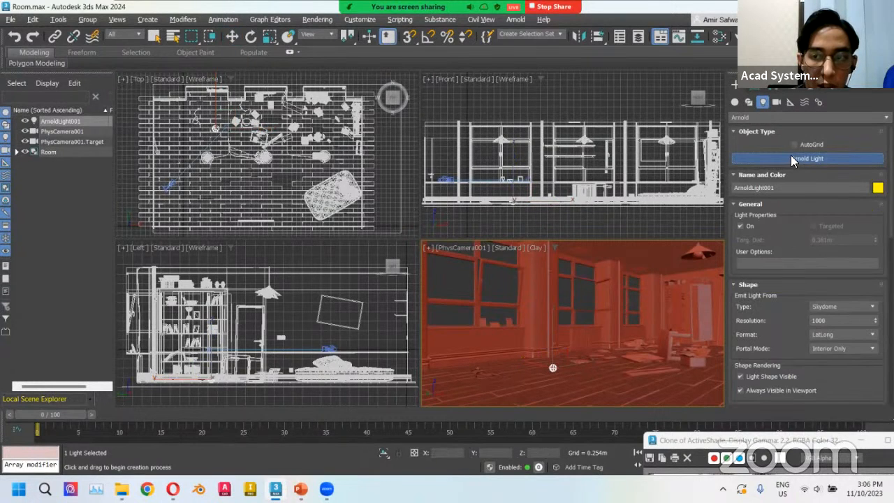
{"action": "left_click", "coordinate": [830, 305]}
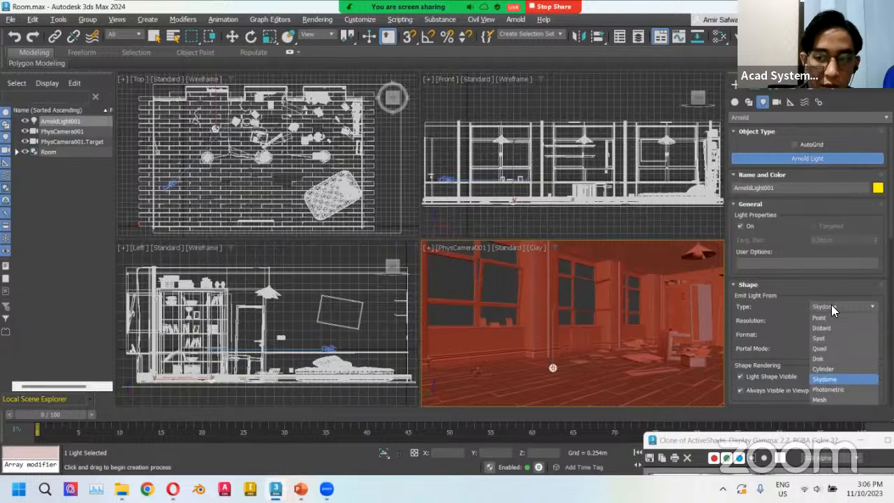
{"action": "left_click", "coordinate": [822, 349]}
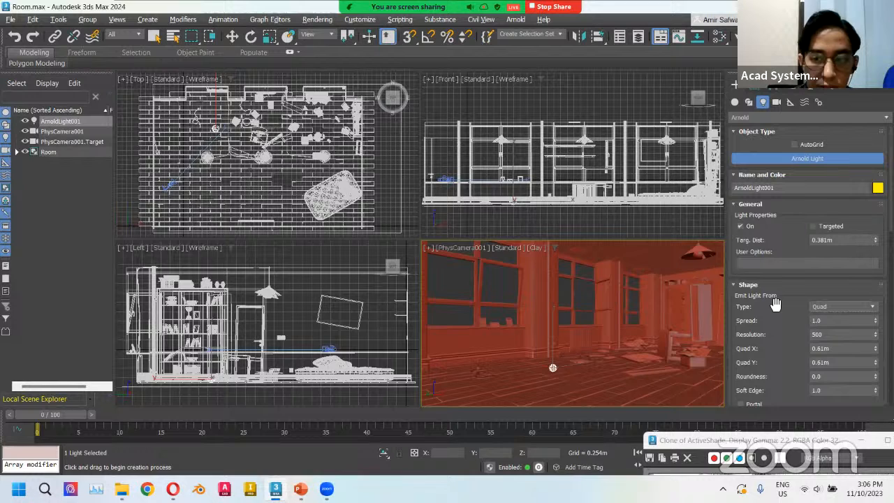
{"action": "scroll", "coordinate": [740, 346], "scroll_direction": "down", "scroll_amount": 3}
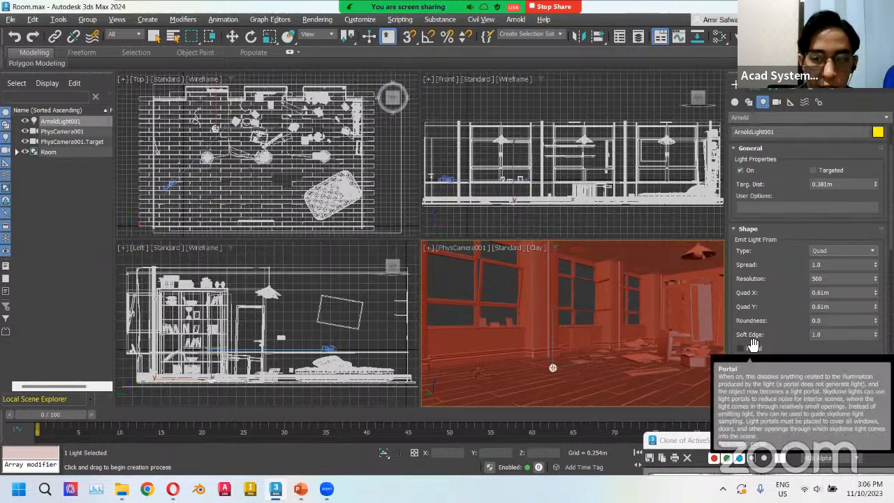
{"action": "left_click", "coordinate": [740, 348]}
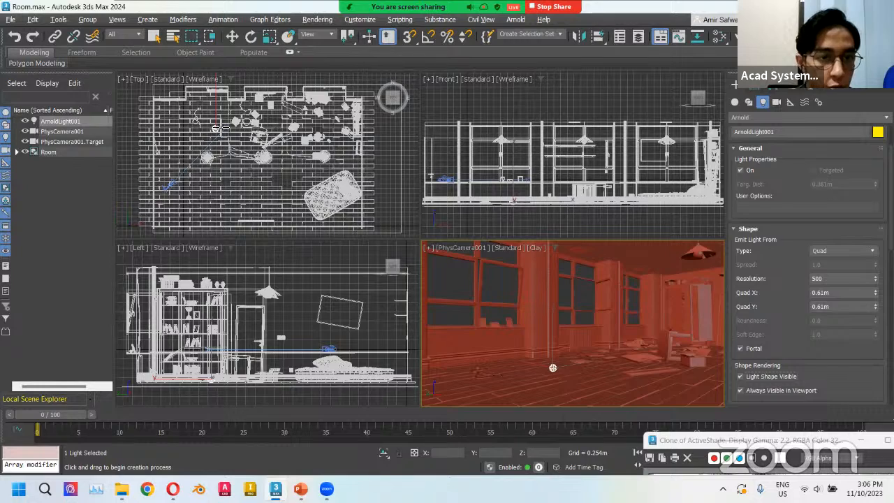
Place the quad portal light at the window wall in the top view.
{"action": "middle_click_drag", "start_coordinate": [219, 122], "coordinate": [235, 136]}
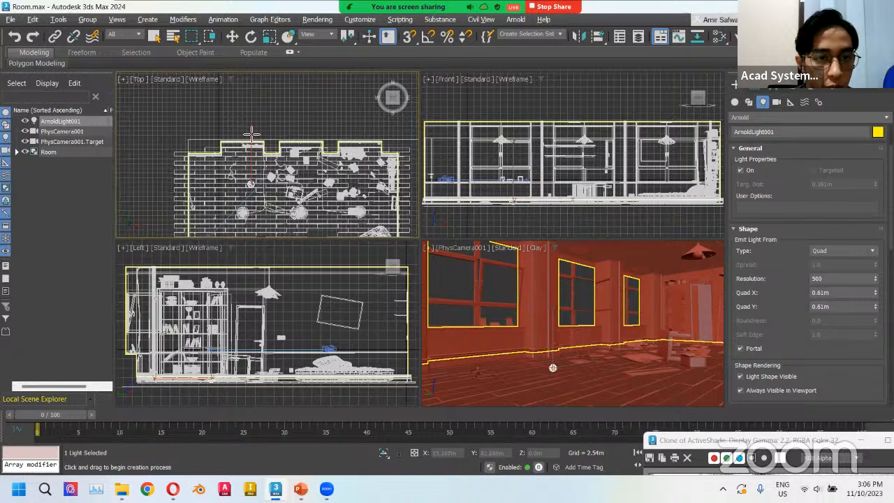
{"action": "scroll", "coordinate": [251, 133], "scroll_direction": "up", "scroll_amount": 5}
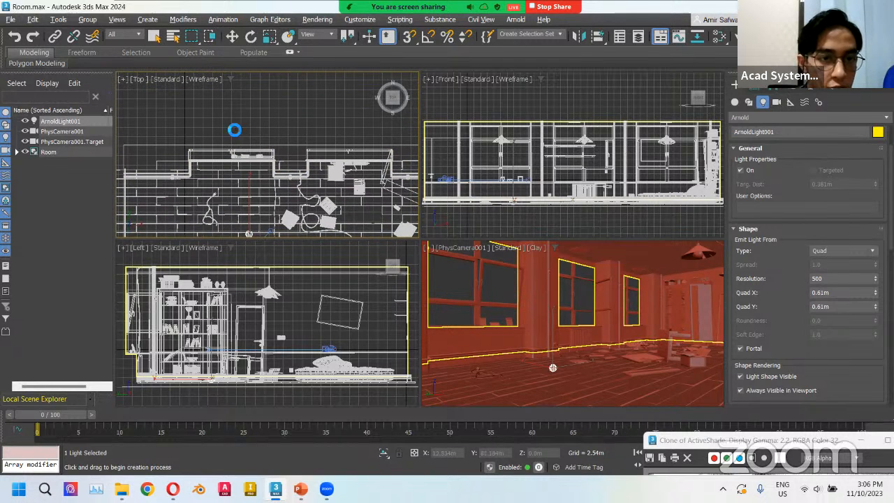
{"action": "left_click", "coordinate": [233, 132]}
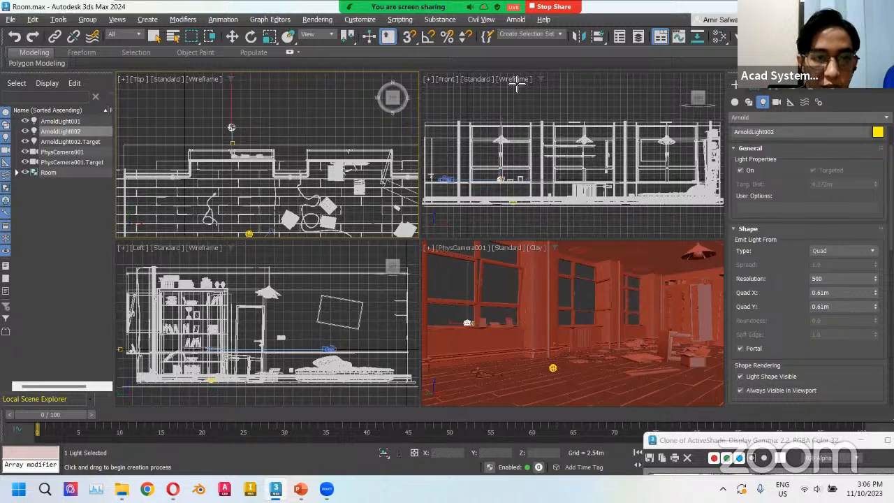
Switch the front viewport to Clay shading.
{"action": "left_click", "coordinate": [755, 89]}
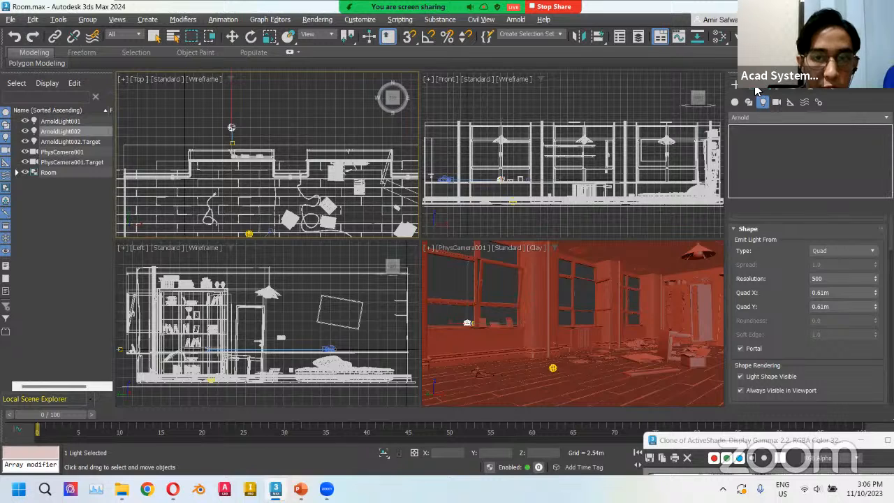
{"action": "left_click", "coordinate": [507, 80]}
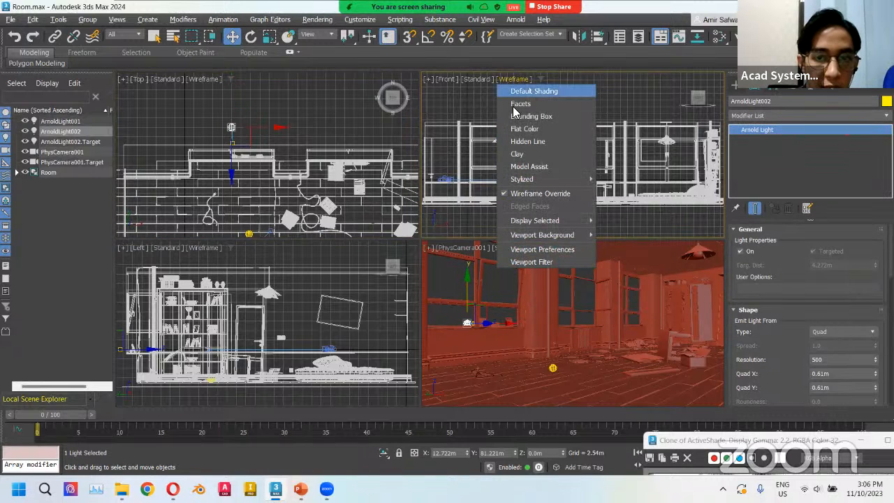
{"action": "left_click", "coordinate": [517, 154]}
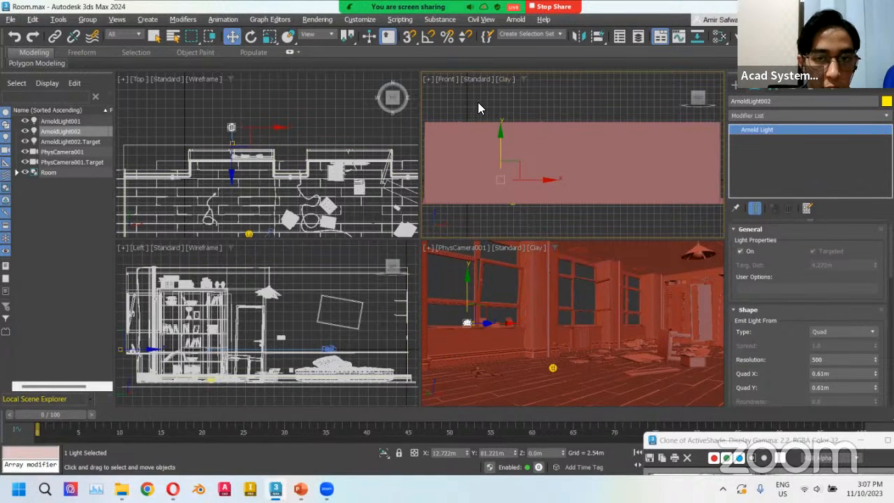
Rename the skydome Arnold light to Skydome.
{"action": "middle_click_drag", "start_coordinate": [458, 110], "coordinate": [599, 108], "text": "alt"}
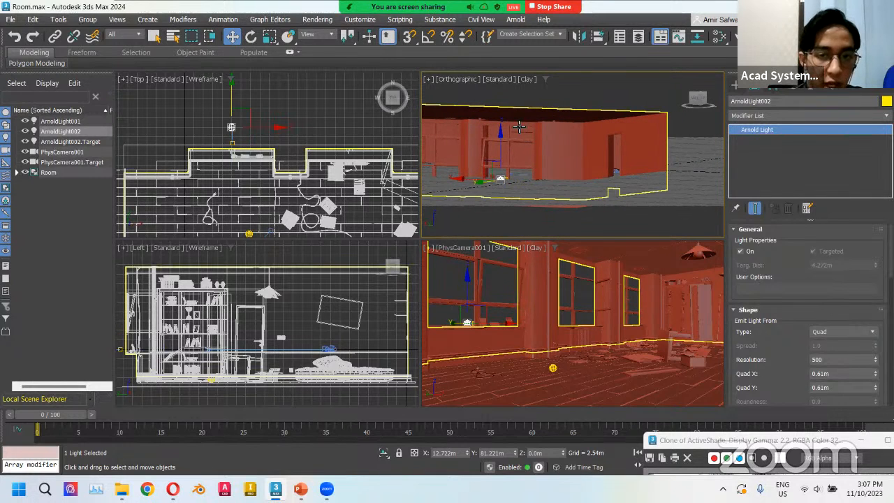
{"action": "scroll", "coordinate": [502, 153], "scroll_direction": "up", "scroll_amount": 2}
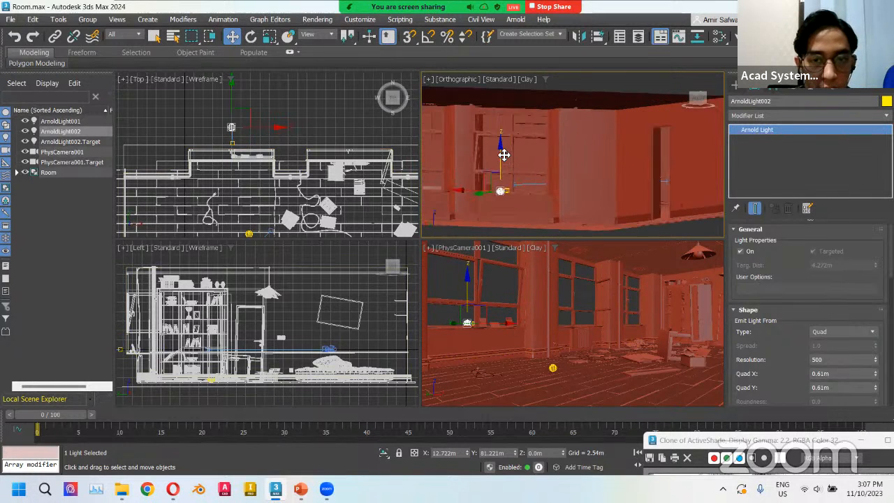
{"action": "middle_click_drag", "start_coordinate": [525, 151], "coordinate": [536, 153]}
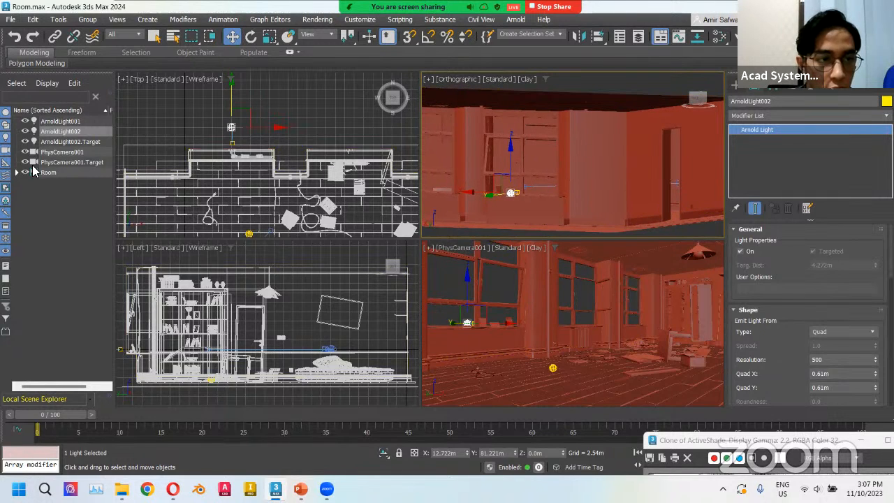
{"action": "left_click", "coordinate": [69, 122]}
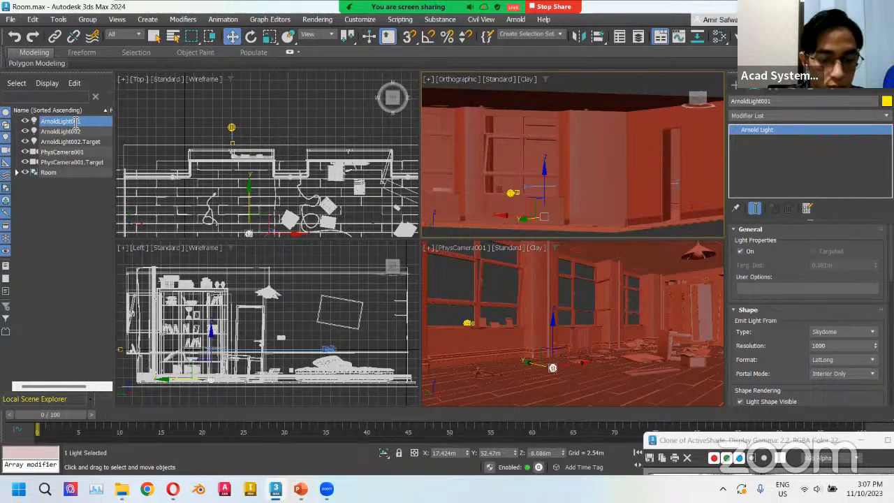
{"action": "type", "text": "Skydome"}
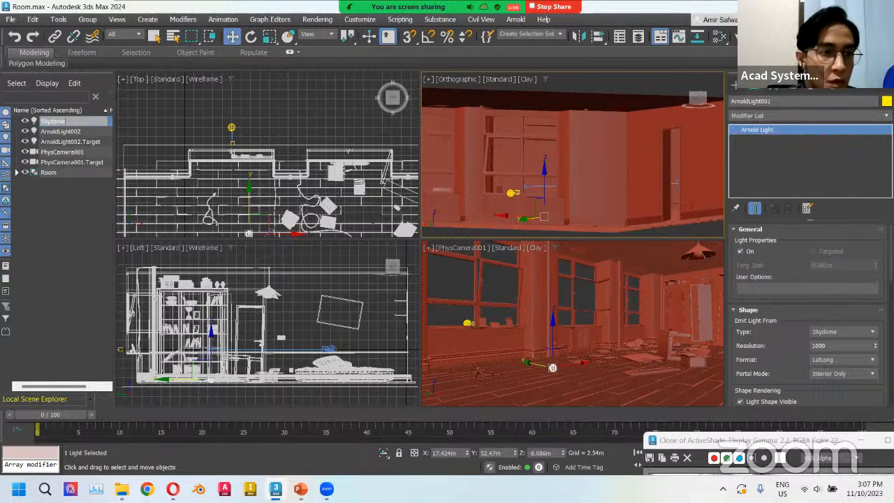
{"action": "key", "text": "Return"}
Rename the quad portal Arnold light to Portal001.
{"action": "left_click", "coordinate": [75, 132]}
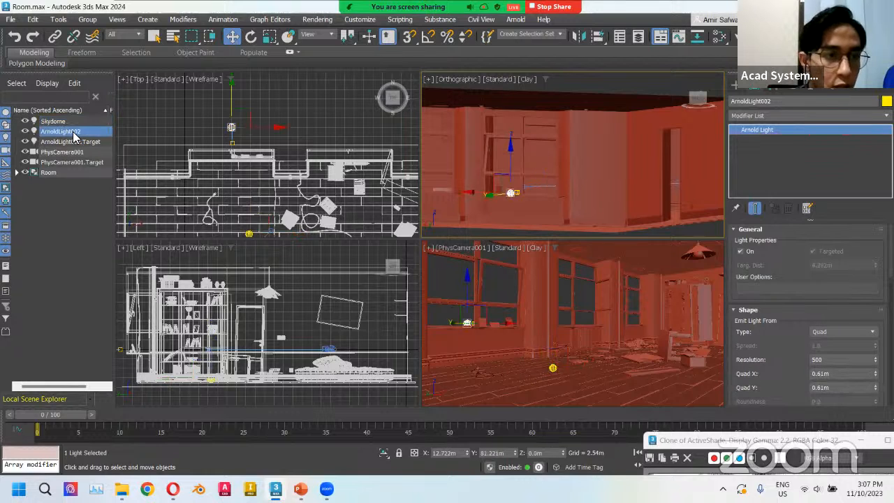
{"action": "left_click", "coordinate": [75, 132]}
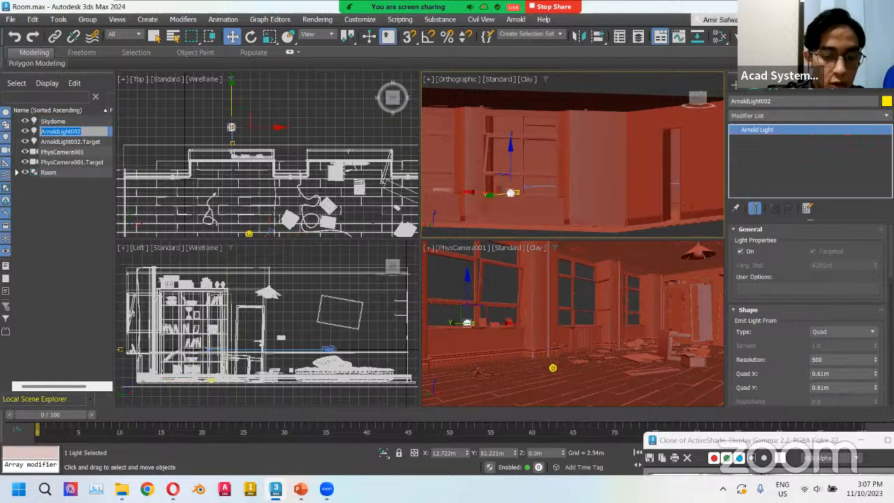
{"action": "type", "text": "F"}
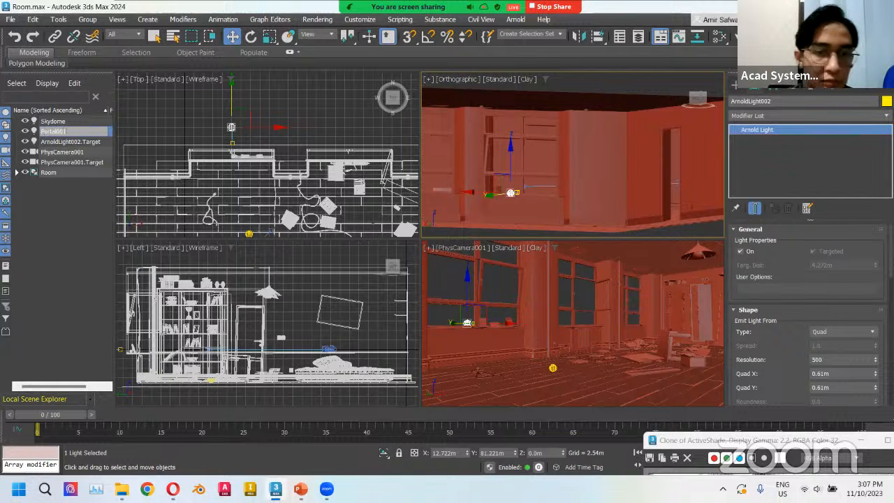
{"action": "type", "text": "ortal001"}
{"action": "key", "text": "Return"}
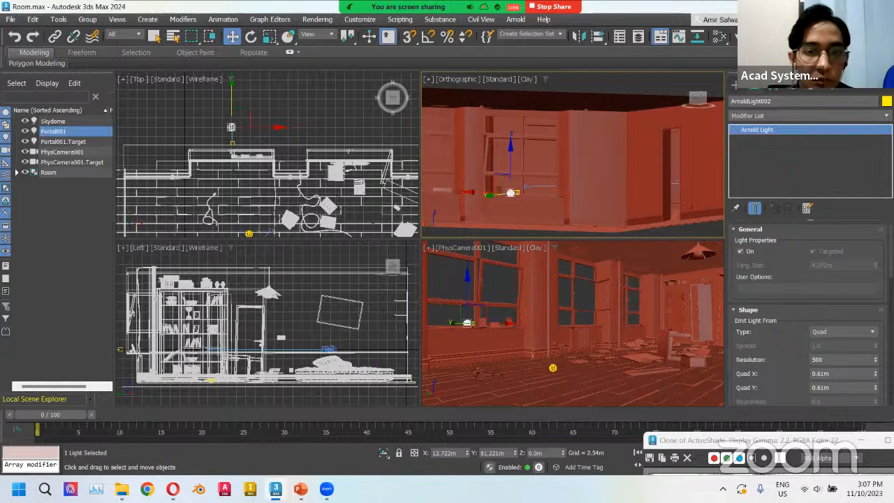
Position the portal light over the window and scale it up to cover the window opening in the orthographic view.
{"action": "left_click", "coordinate": [66, 134]}
{"action": "left_click", "coordinate": [63, 142], "text": "ctrl"}
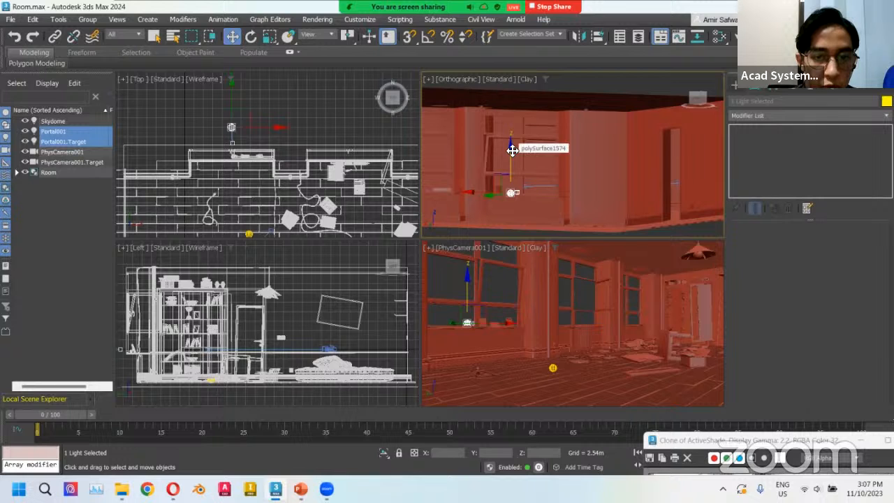
{"action": "left_click_drag", "start_coordinate": [511, 145], "coordinate": [512, 119]}
{"action": "mouse_move", "coordinate": [529, 150]}
{"action": "middle_mouse_down", "text": "alt"}
{"action": "mouse_move", "coordinate": [547, 155]}
{"action": "mouse_move", "coordinate": [538, 151]}
{"action": "middle_mouse_up", "text": "alt"}
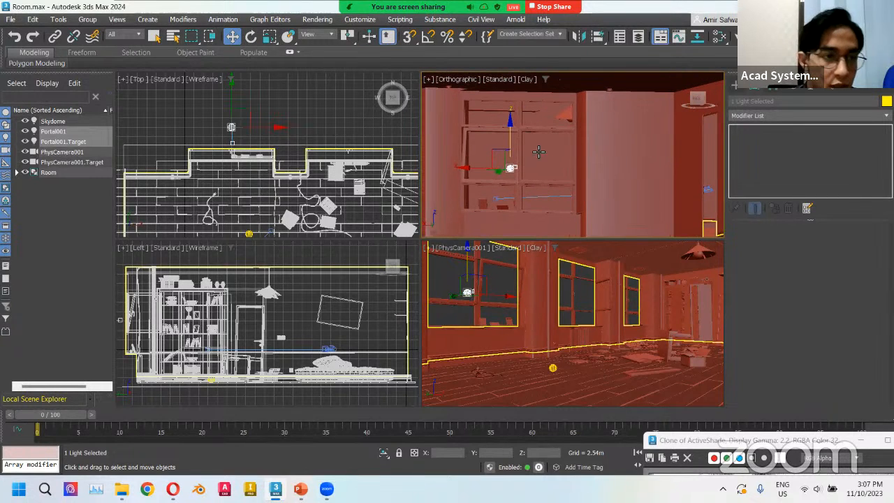
{"action": "left_click", "coordinate": [73, 215]}
{"action": "left_click", "coordinate": [58, 133]}
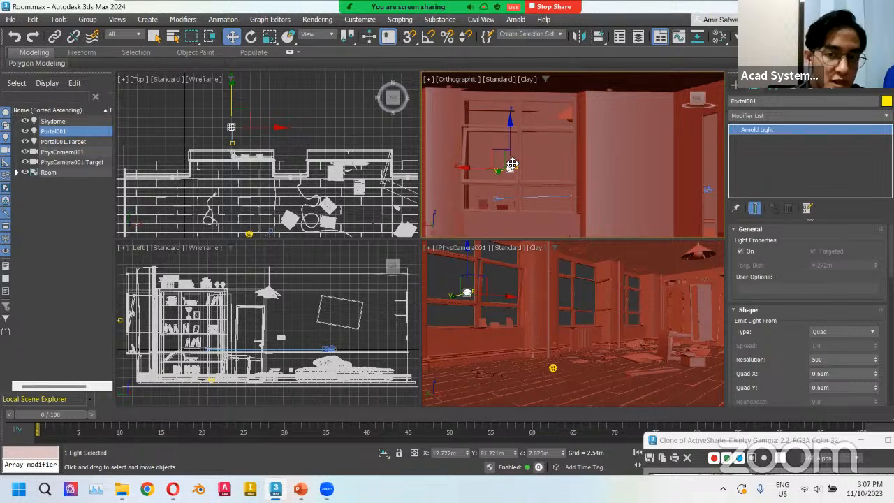
{"action": "key", "text": "r"}
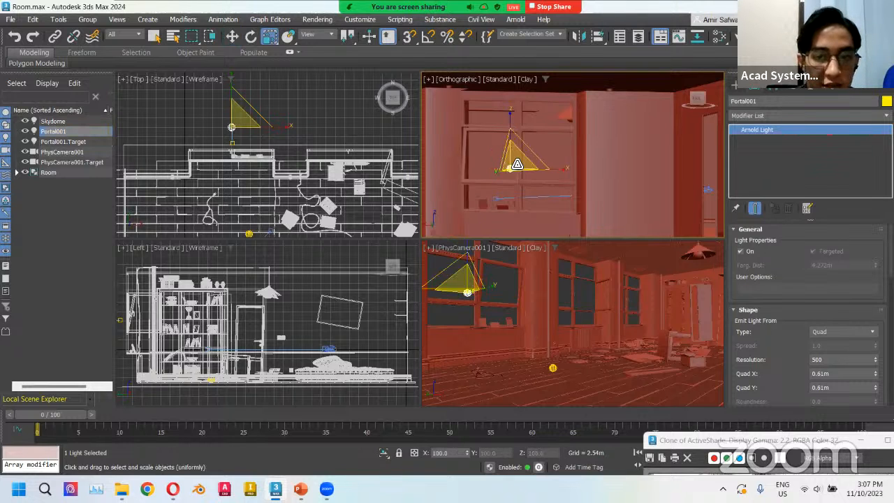
{"action": "left_click_drag", "start_coordinate": [517, 164], "coordinate": [695, 21]}
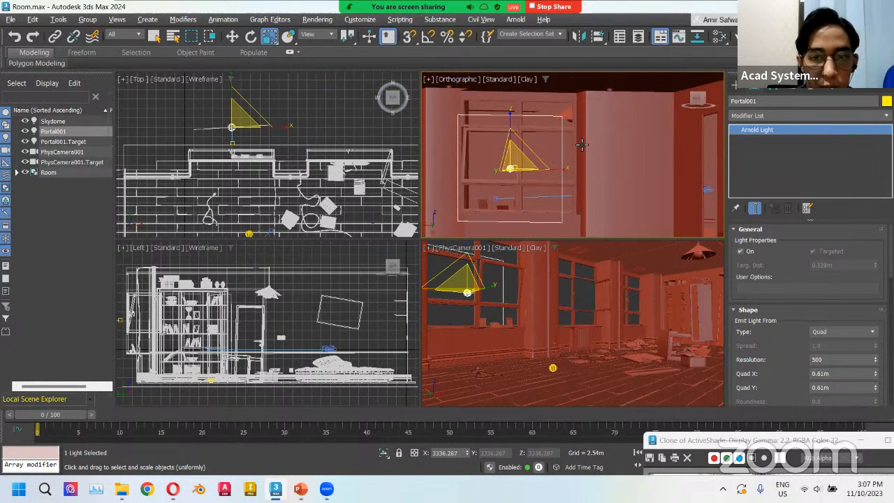
{"action": "middle_click_drag", "start_coordinate": [582, 144], "coordinate": [598, 143], "text": "alt"}
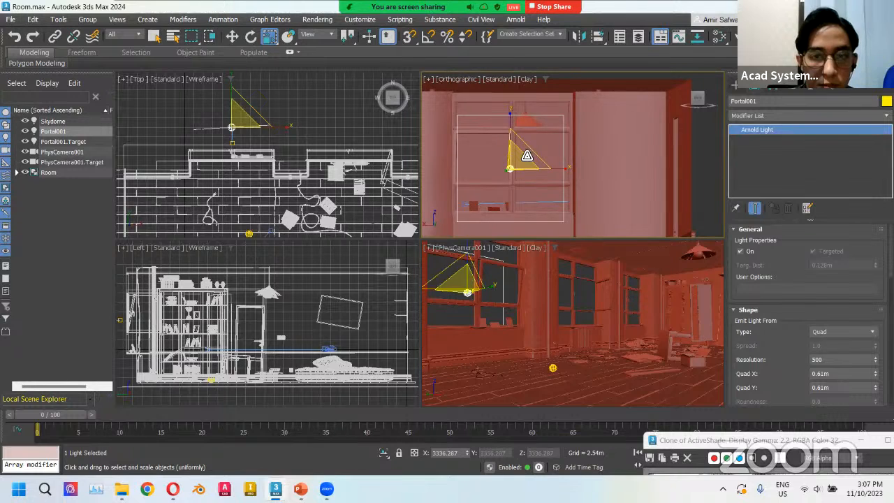
{"action": "key", "text": "w"}
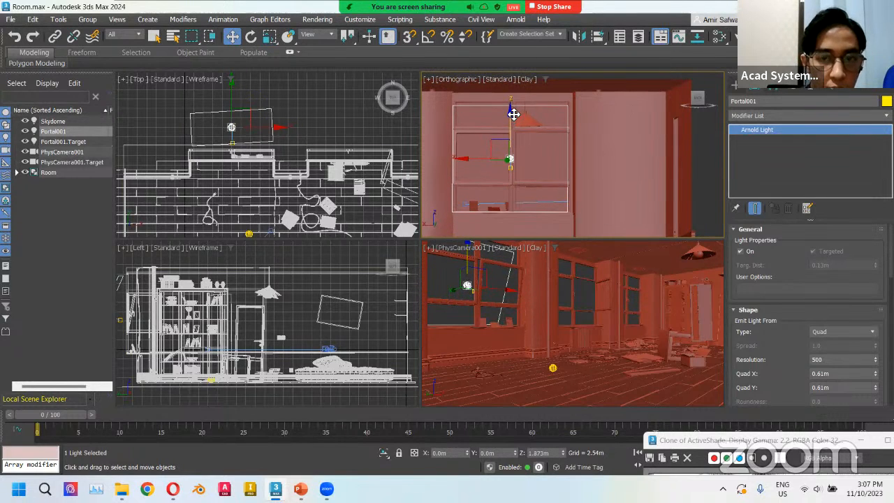
Move the portal light's target in the top view so it lines up with the light.
{"action": "left_click", "coordinate": [63, 142]}
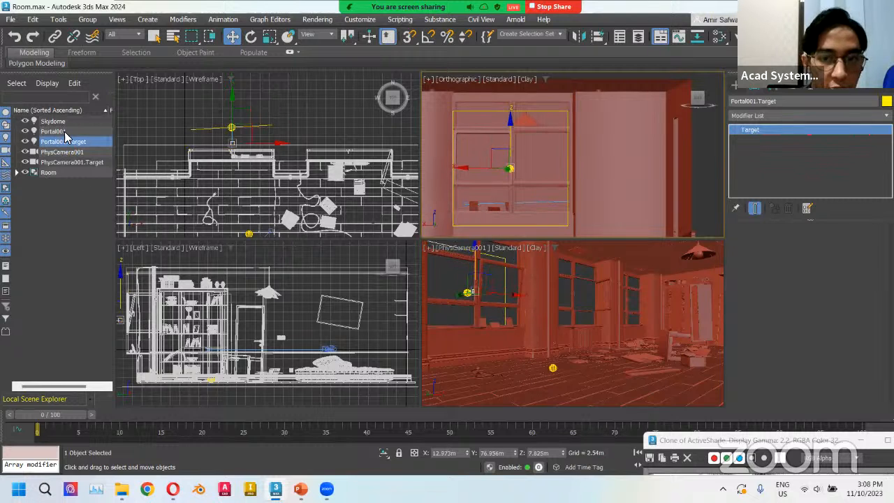
{"action": "left_click", "coordinate": [53, 131], "text": "ctrl"}
{"action": "scroll", "coordinate": [511, 117], "scroll_direction": "up", "scroll_amount": 3}
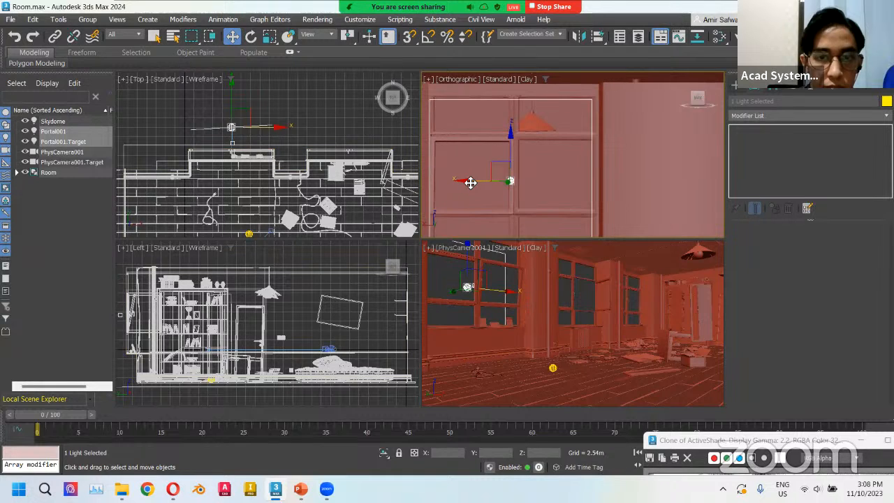
{"action": "scroll", "coordinate": [482, 171], "scroll_direction": "down", "scroll_amount": 2}
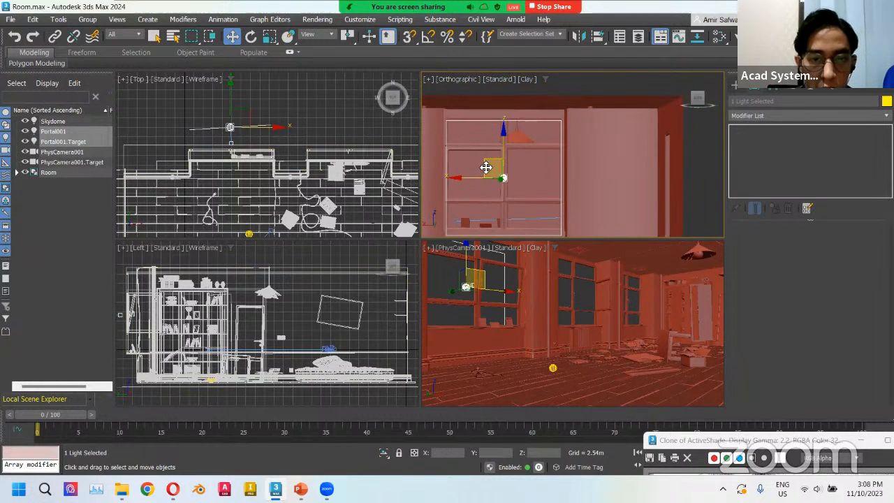
{"action": "scroll", "coordinate": [240, 144], "scroll_direction": "up", "scroll_amount": 2}
{"action": "left_click", "coordinate": [232, 146]}
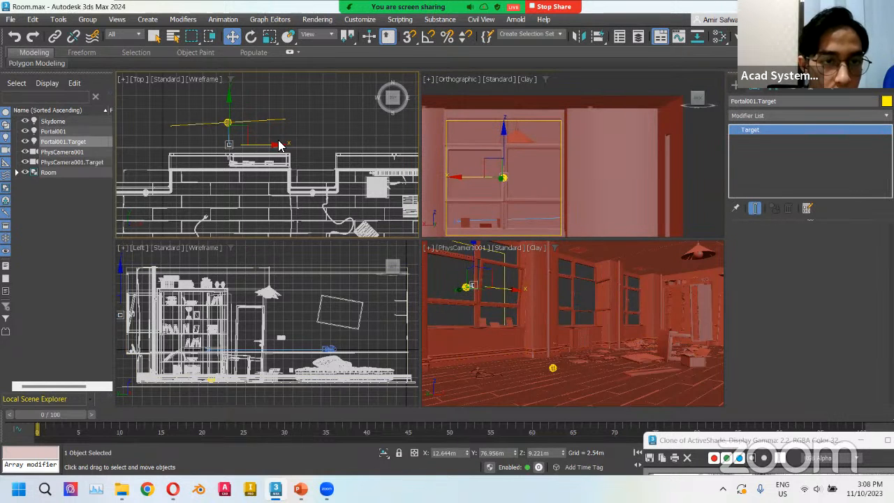
{"action": "left_click", "coordinate": [287, 133]}
{"action": "left_click", "coordinate": [231, 146]}
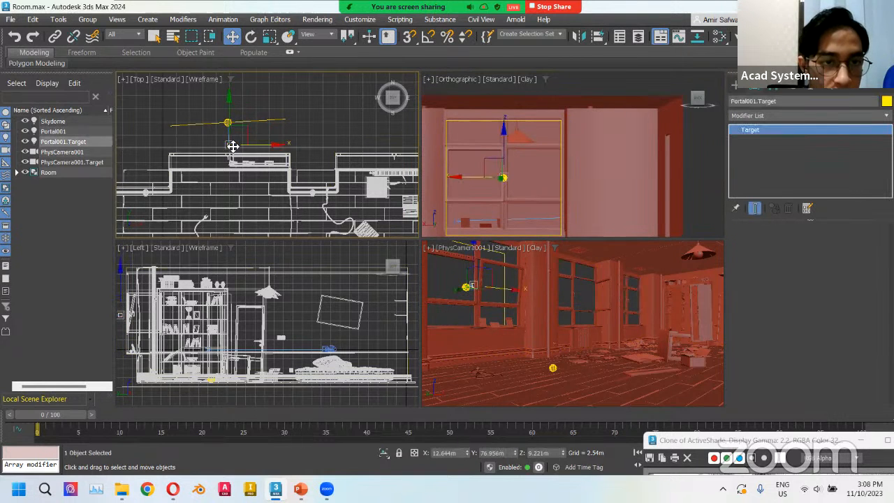
{"action": "left_click", "coordinate": [277, 147]}
{"action": "left_click", "coordinate": [239, 137]}
{"action": "left_click", "coordinate": [232, 146]}
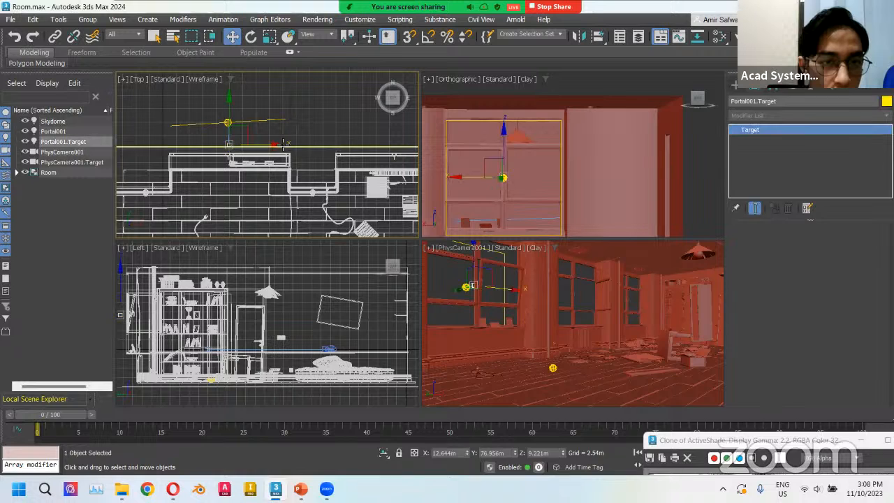
{"action": "left_click_drag", "start_coordinate": [275, 146], "coordinate": [276, 148]}
{"action": "left_click", "coordinate": [330, 125]}
{"action": "scroll", "coordinate": [340, 121], "scroll_direction": "down", "scroll_amount": 3}
{"action": "middle_click_drag", "start_coordinate": [339, 125], "coordinate": [246, 126]}
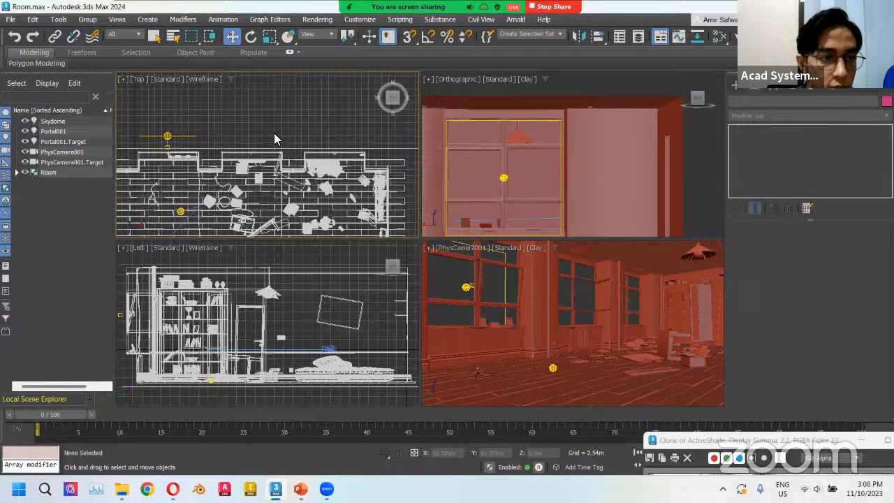
Clone the portal light and its target along the window wall as instances, creating Portal002 and Portal003.
{"action": "left_click", "coordinate": [52, 131]}
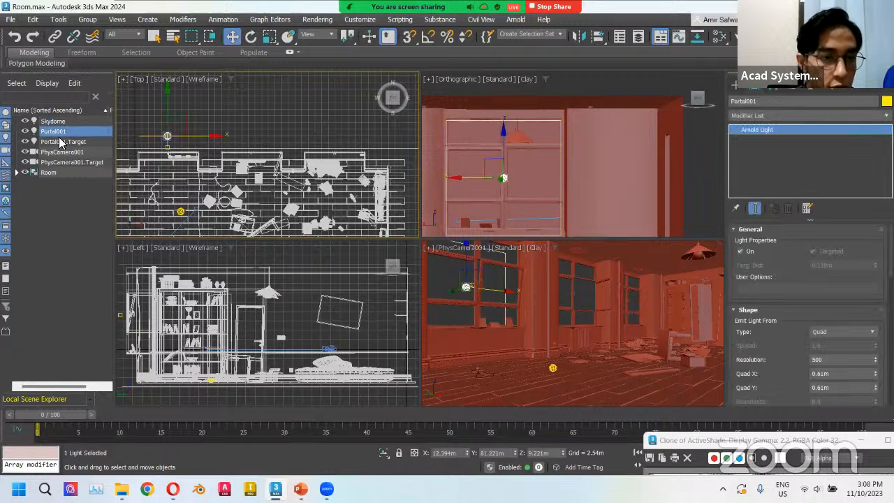
{"action": "left_click", "coordinate": [60, 142], "text": "ctrl"}
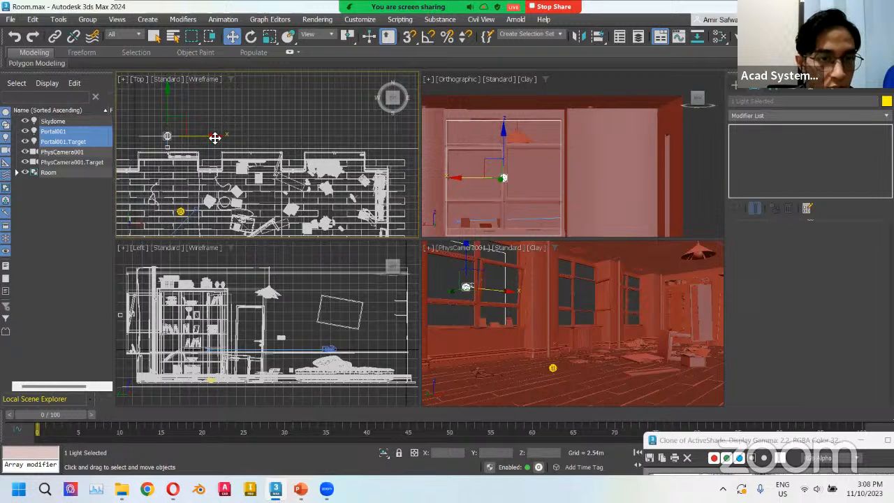
{"action": "left_click_drag", "start_coordinate": [216, 138], "coordinate": [285, 136]}
{"action": "left_click_drag", "start_coordinate": [298, 136], "coordinate": [299, 137]}
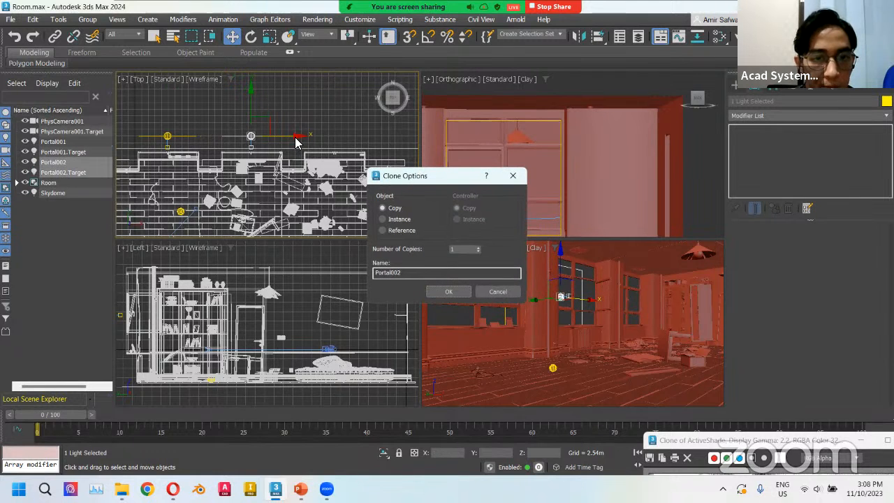
{"action": "mouse_move", "coordinate": [423, 179]}
{"action": "left_mouse_down"}
{"action": "mouse_move", "coordinate": [413, 180]}
{"action": "mouse_move", "coordinate": [421, 179]}
{"action": "left_mouse_up"}
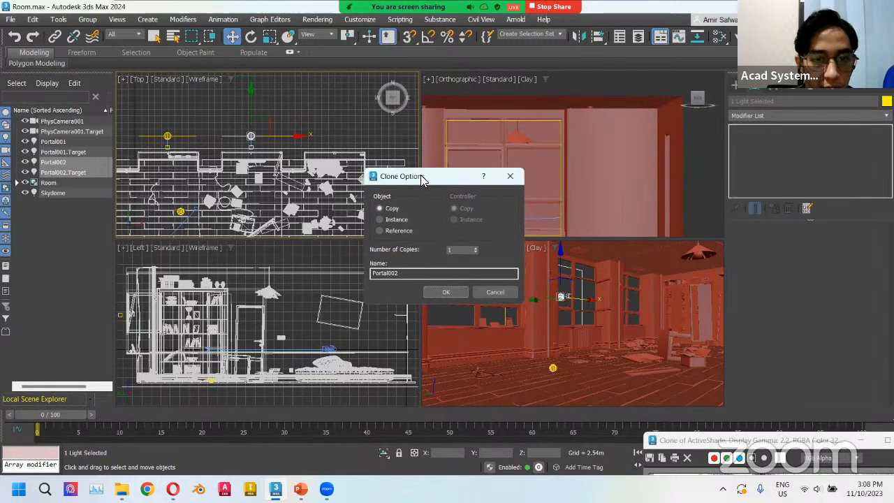
{"action": "left_click", "coordinate": [380, 219]}
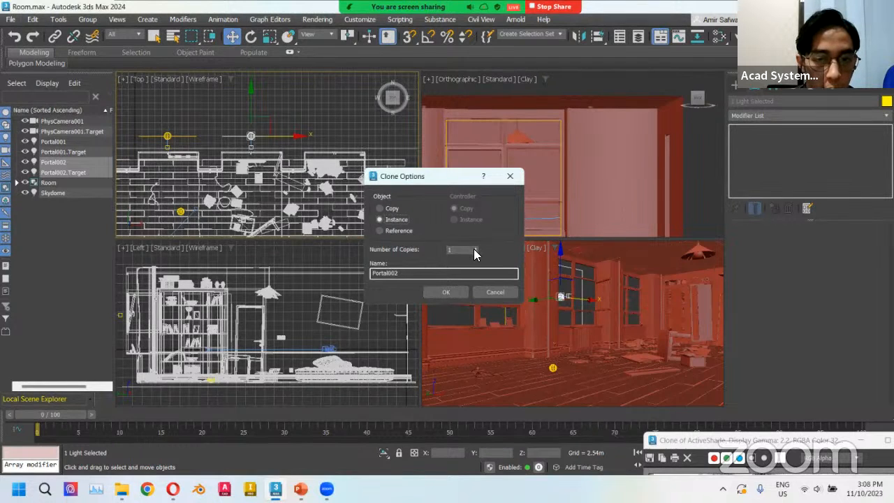
{"action": "left_click", "coordinate": [450, 292]}
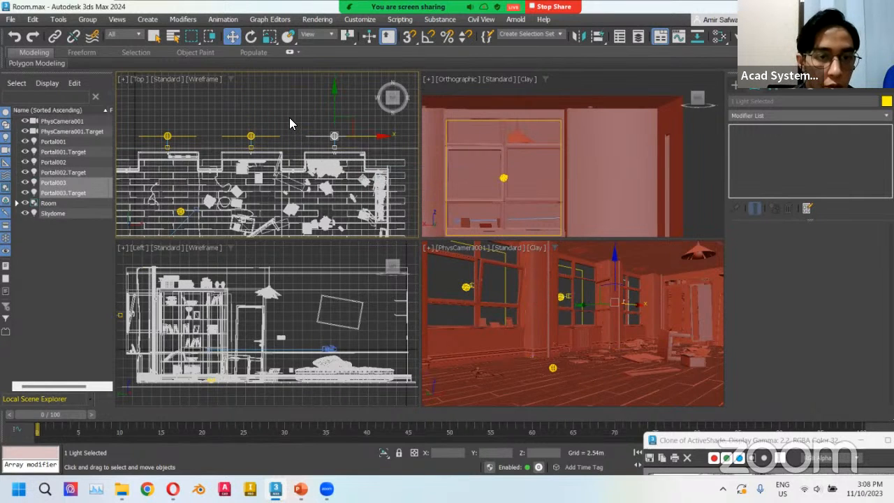
Render a new ActiveShade preview, place it beside the earlier cloned image and zoom both to compare them.
{"action": "left_click", "coordinate": [305, 120]}
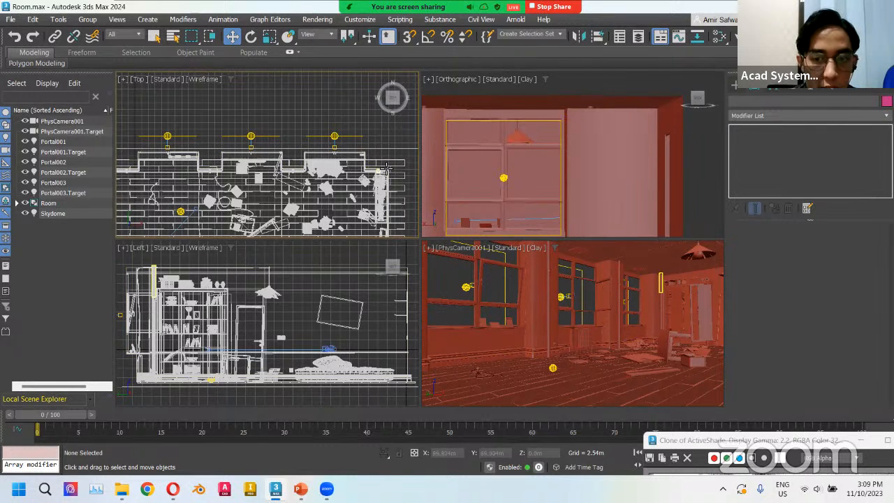
{"action": "left_click_drag", "start_coordinate": [670, 446], "coordinate": [170, 185]}
{"action": "left_click", "coordinate": [778, 36]}
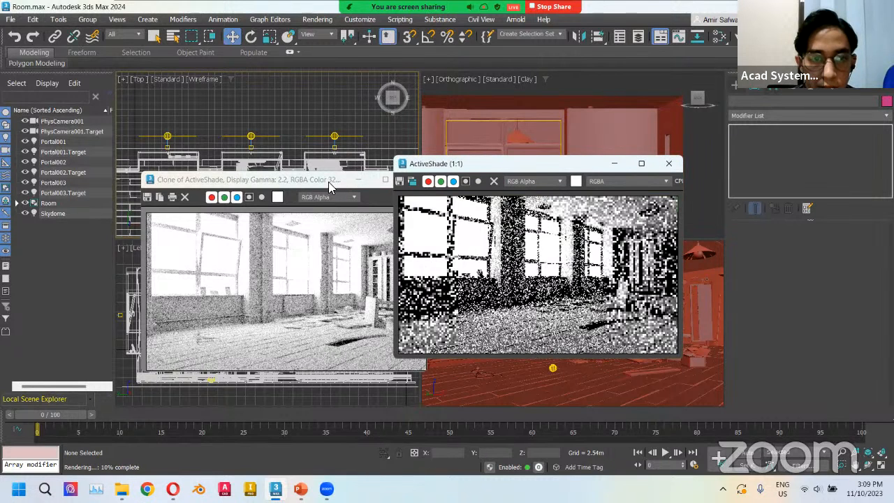
{"action": "left_click_drag", "start_coordinate": [482, 169], "coordinate": [519, 172]}
{"action": "left_click_drag", "start_coordinate": [328, 182], "coordinate": [331, 171]}
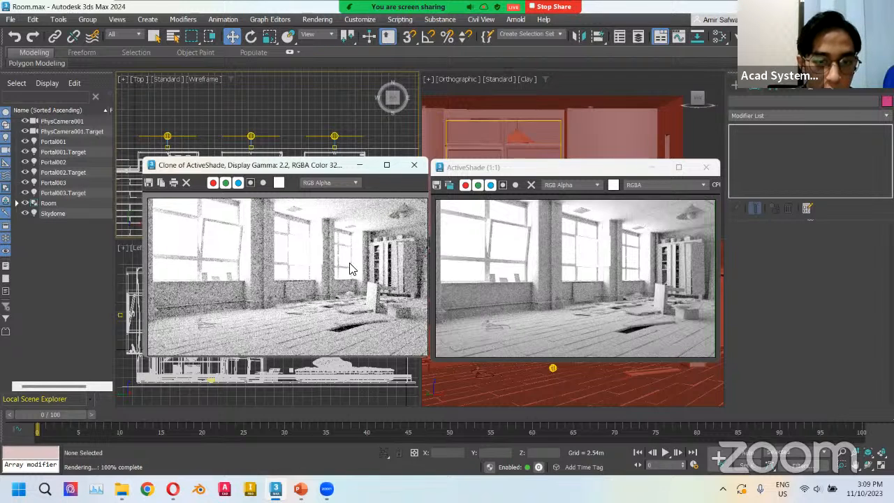
{"action": "scroll", "coordinate": [292, 289], "scroll_direction": "up", "scroll_amount": 2}
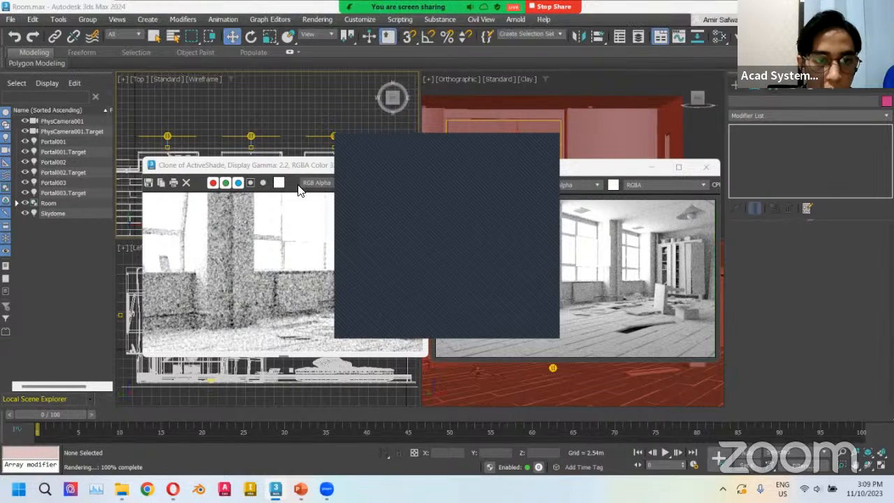
{"action": "left_click", "coordinate": [294, 166]}
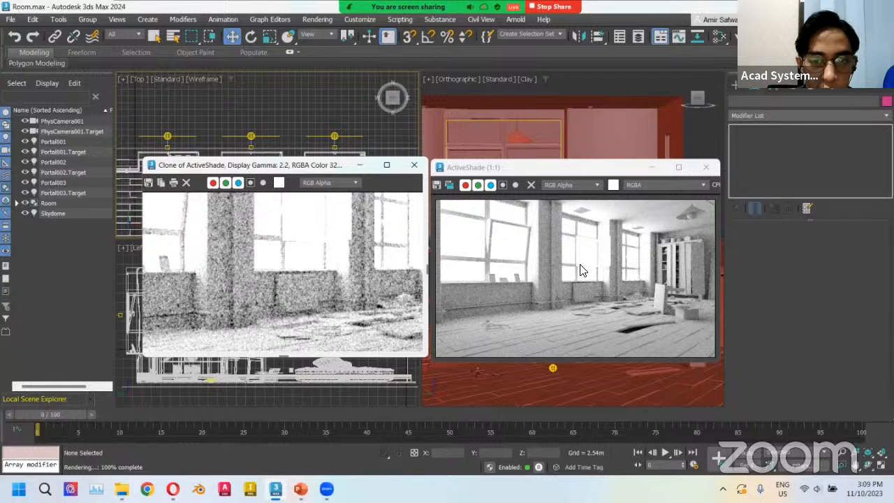
{"action": "scroll", "coordinate": [578, 281], "scroll_direction": "up", "scroll_amount": 2}
{"action": "scroll", "coordinate": [580, 280], "scroll_direction": "down", "scroll_amount": 1}
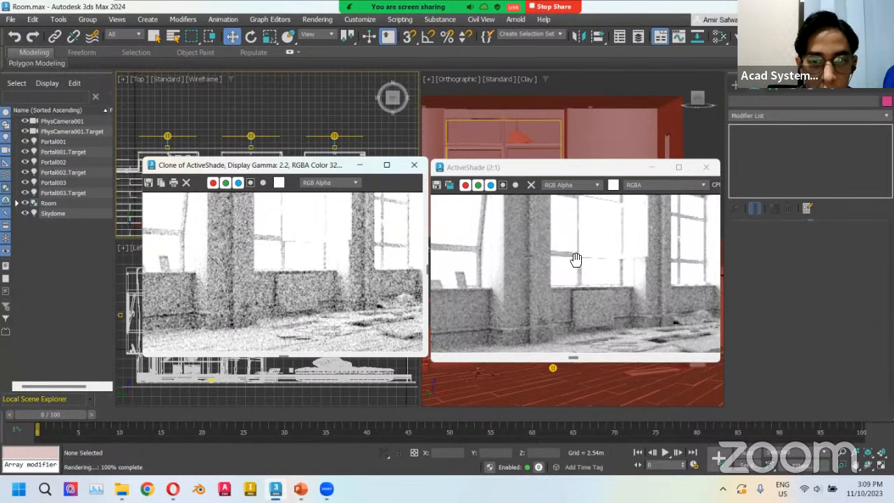
Zoom out both preview images to compare them side by side, then close both render windows.
{"action": "middle_click_drag", "start_coordinate": [577, 260], "coordinate": [574, 261]}
{"action": "scroll", "coordinate": [578, 279], "scroll_direction": "down", "scroll_amount": 1}
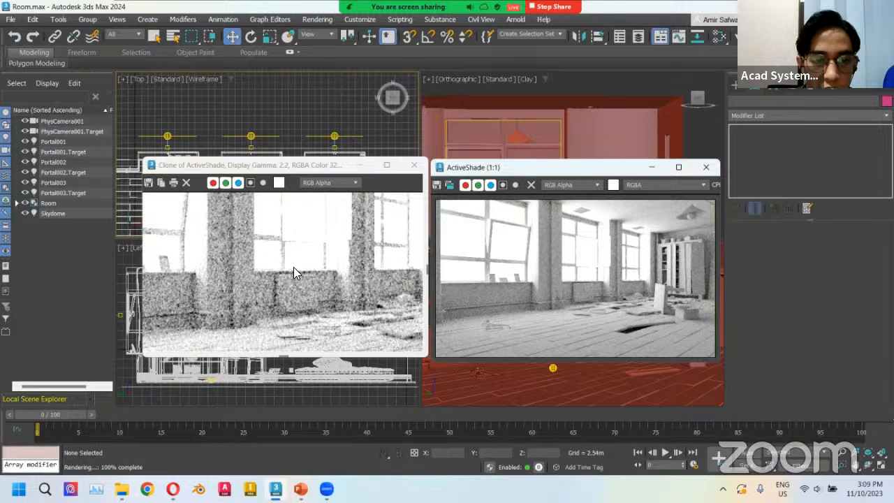
{"action": "scroll", "coordinate": [293, 272], "scroll_direction": "down", "scroll_amount": 1}
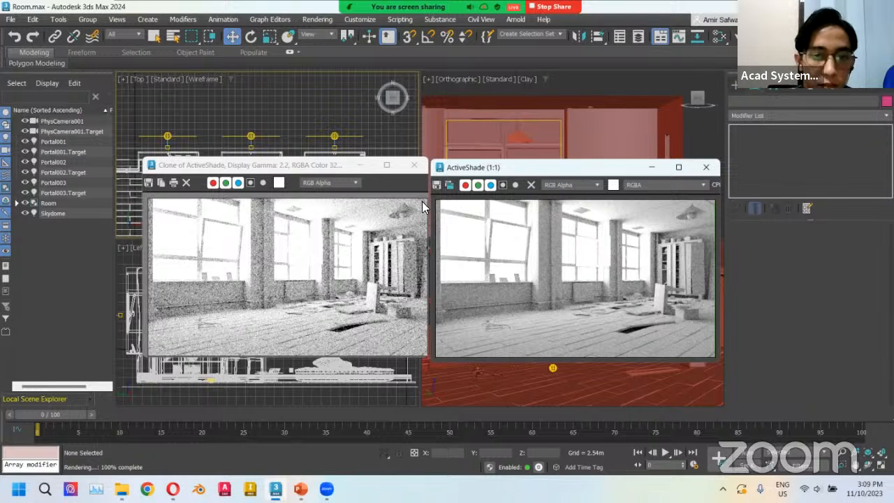
{"action": "left_click", "coordinate": [412, 167]}
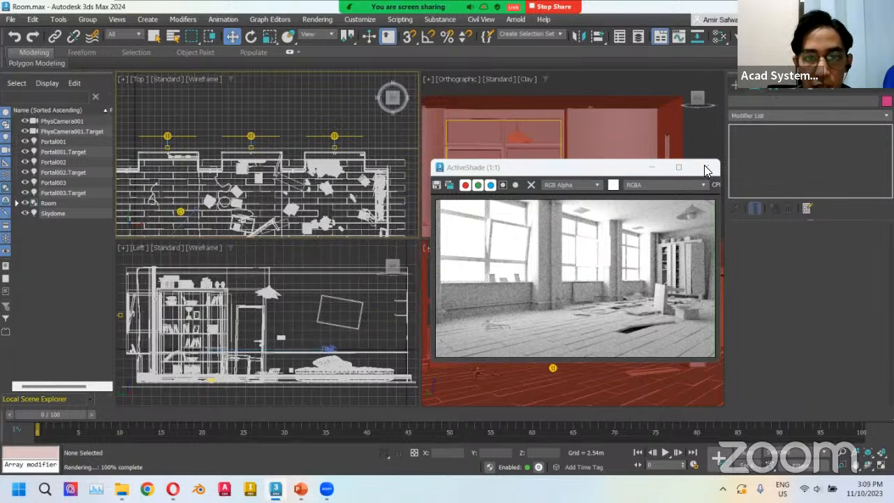
{"action": "left_click", "coordinate": [705, 169]}
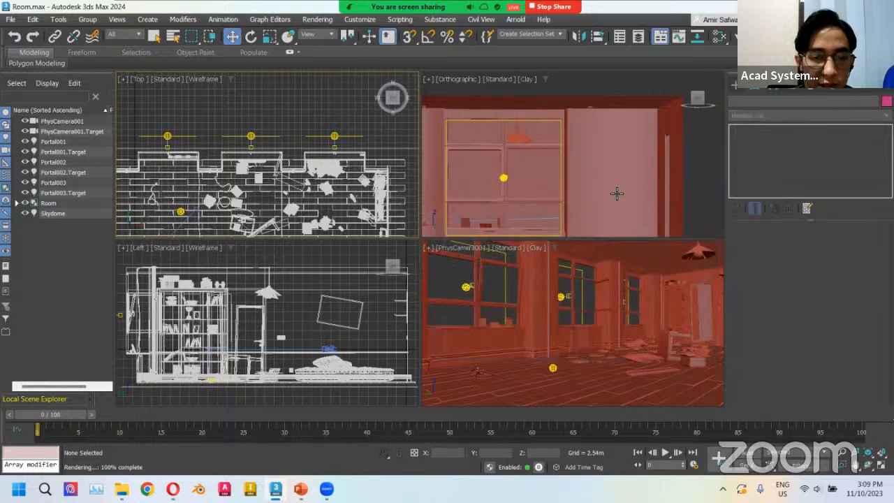
Switch the upper-right viewport to Front view and start creating an Arnold Light with the Distant emission type.
{"action": "scroll", "coordinate": [580, 175], "scroll_direction": "down", "scroll_amount": 2}
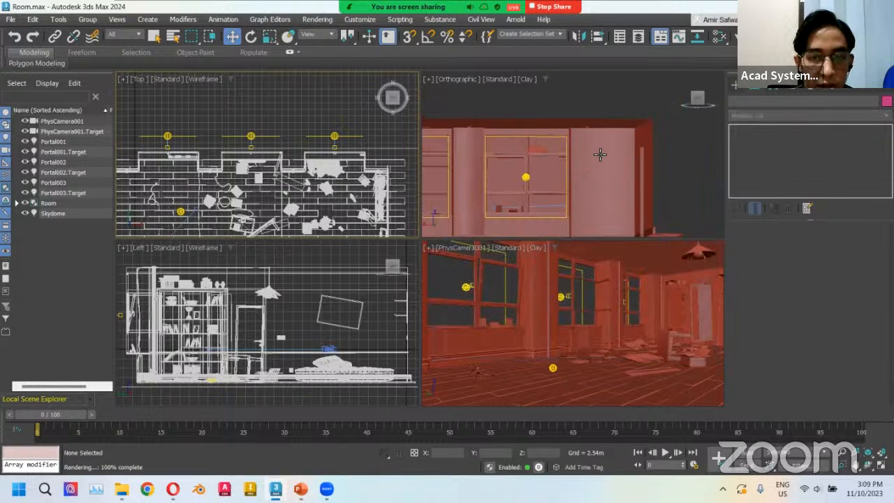
{"action": "middle_click_drag", "start_coordinate": [600, 154], "coordinate": [431, 157], "text": "alt"}
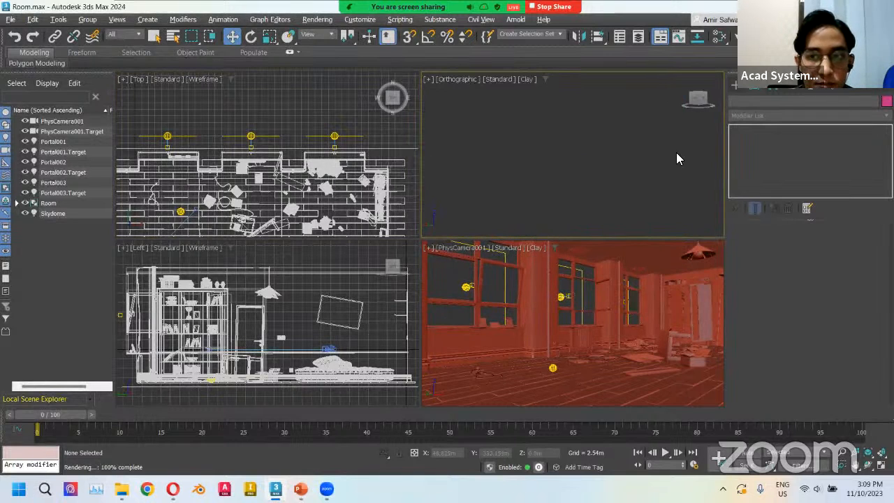
{"action": "left_click", "coordinate": [684, 75]}
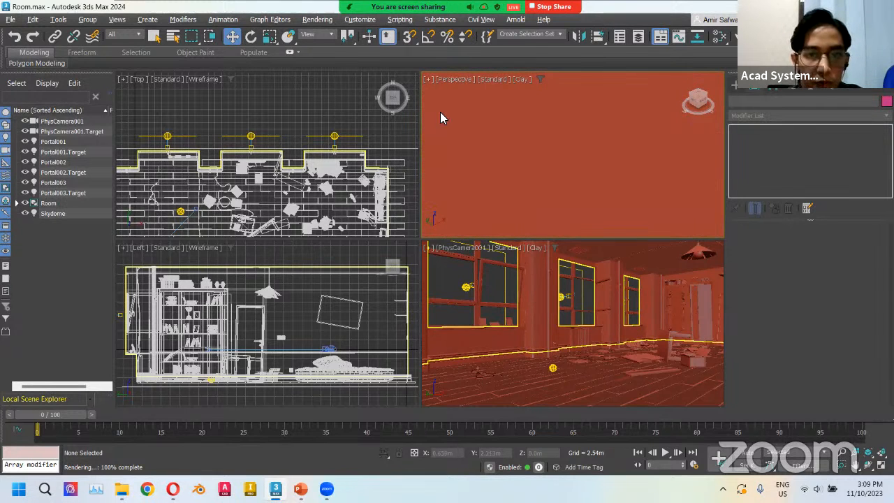
{"action": "key", "text": "f"}
{"action": "left_click", "coordinate": [735, 85]}
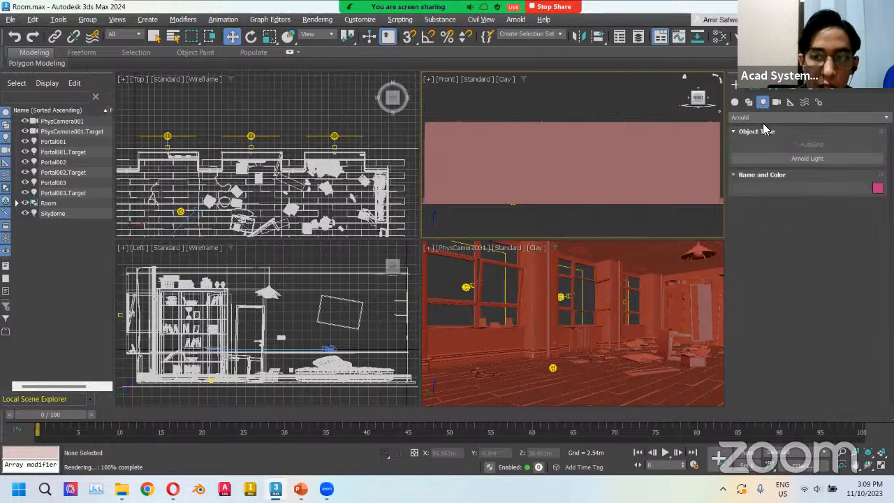
{"action": "left_click", "coordinate": [803, 159]}
{"action": "left_click", "coordinate": [828, 306]}
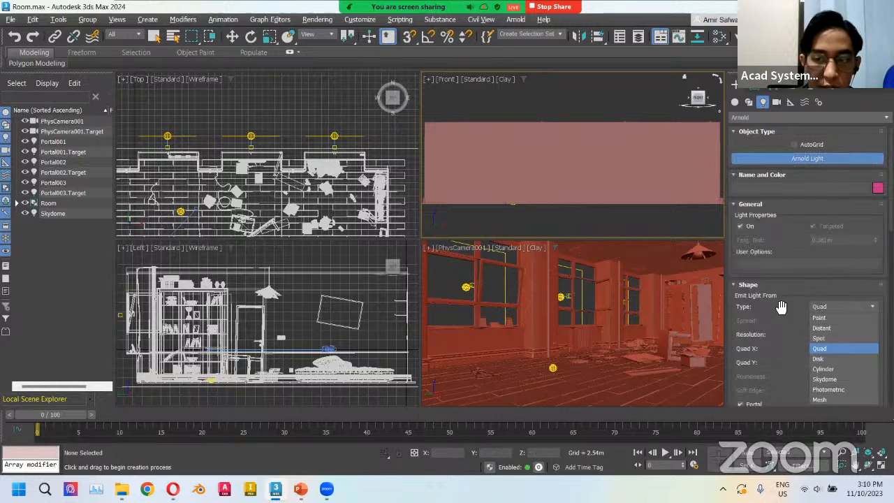
{"action": "left_click", "coordinate": [833, 327]}
Switch the light colour to Kelvin and set the temperature to 5500.
{"action": "scroll", "coordinate": [781, 306], "scroll_direction": "down", "scroll_amount": 1}
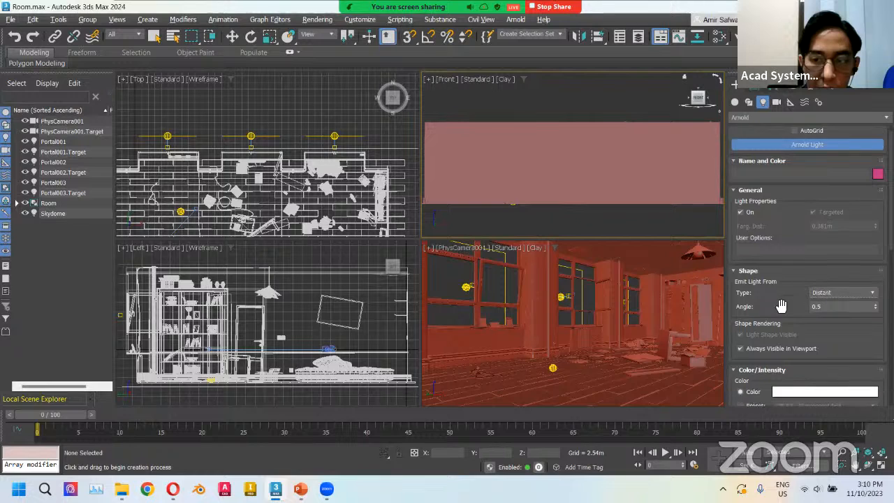
{"action": "scroll", "coordinate": [781, 306], "scroll_direction": "down", "scroll_amount": 5}
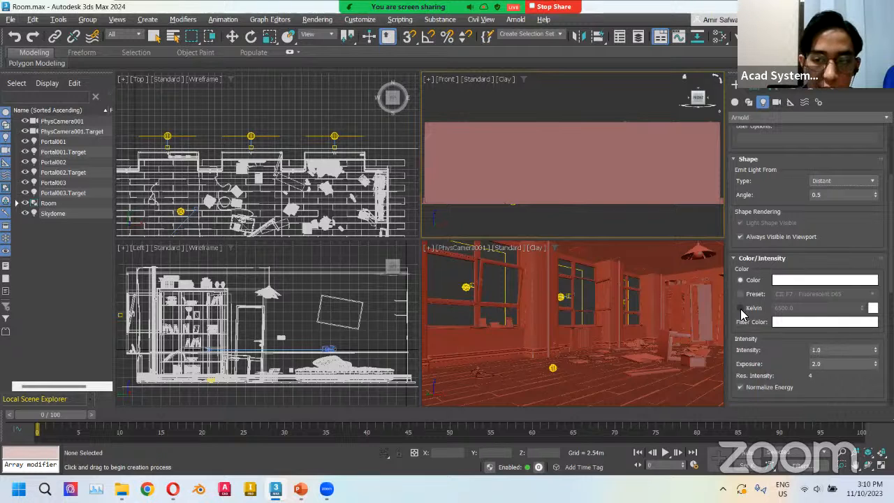
{"action": "left_click", "coordinate": [741, 307]}
{"action": "left_click", "coordinate": [807, 308]}
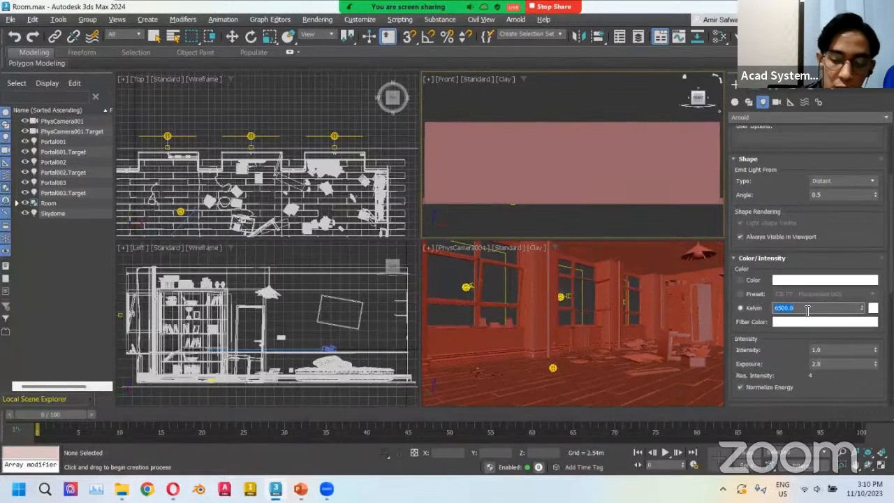
{"action": "type", "text": "55"}
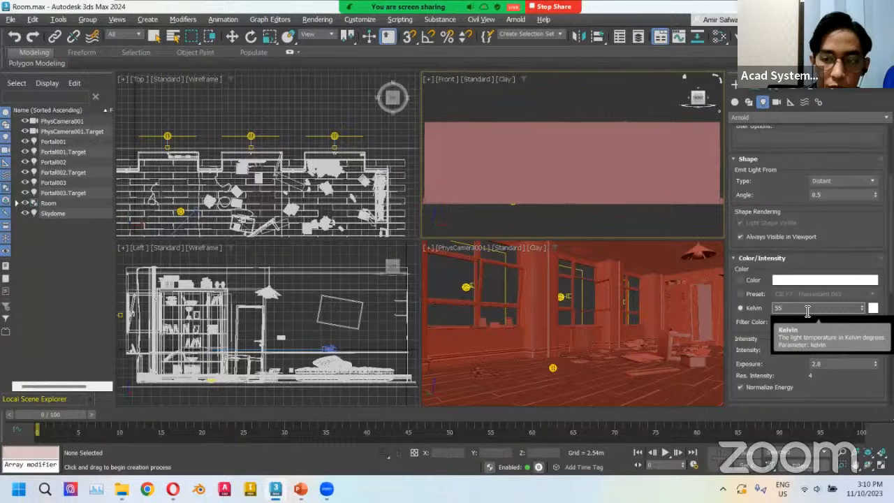
{"action": "type", "text": "00"}
{"action": "key", "text": "Return"}
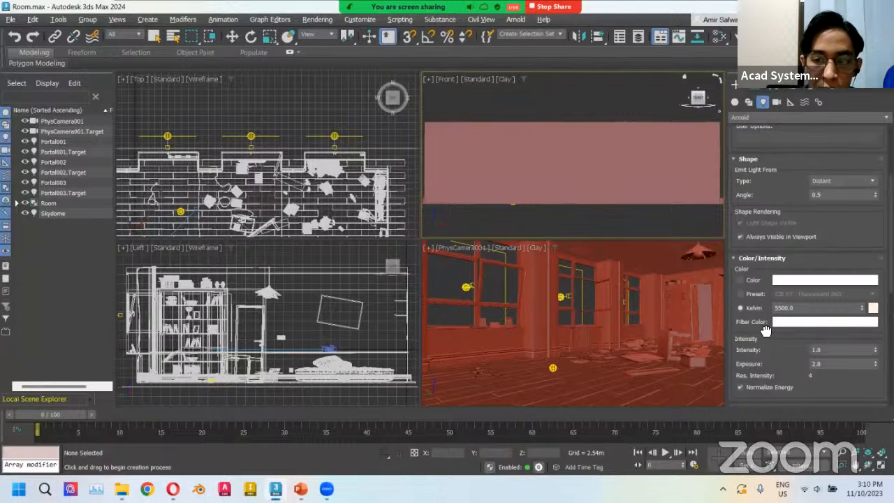
Set the light's intensity to 1.5 and exposure to 1.
{"action": "scroll", "coordinate": [766, 330], "scroll_direction": "down", "scroll_amount": 1}
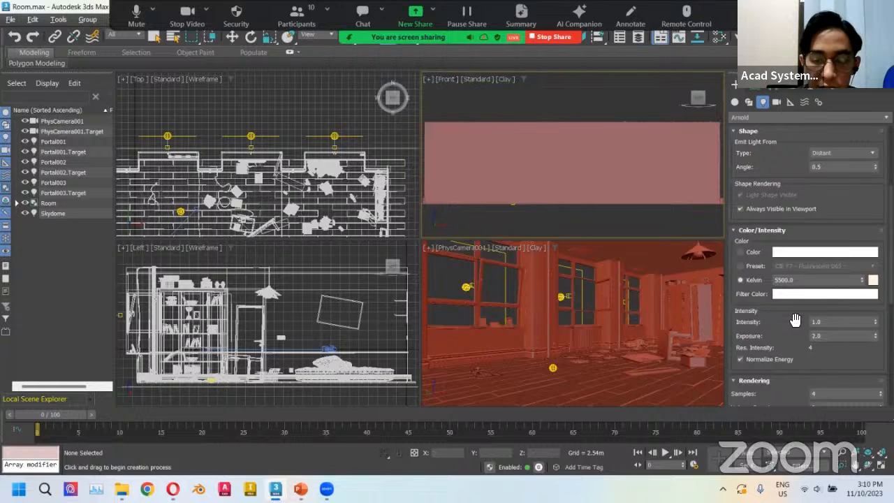
{"action": "double_click", "coordinate": [835, 321]}
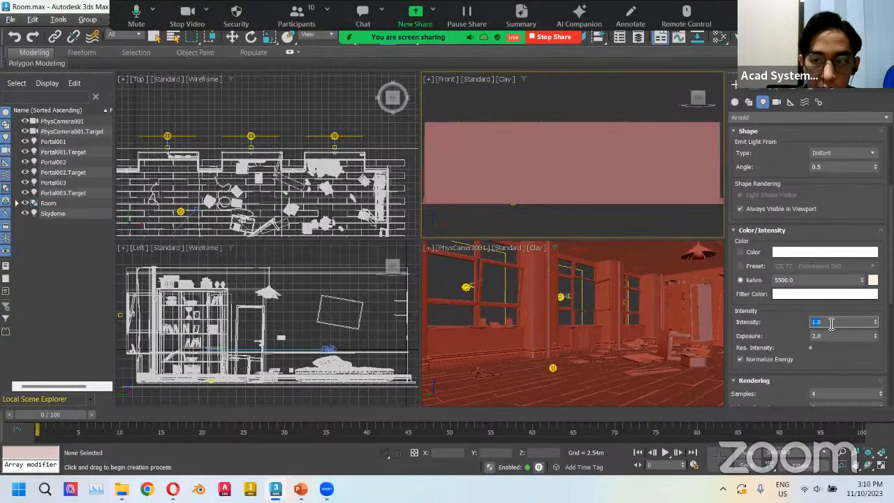
{"action": "type", "text": "1.5"}
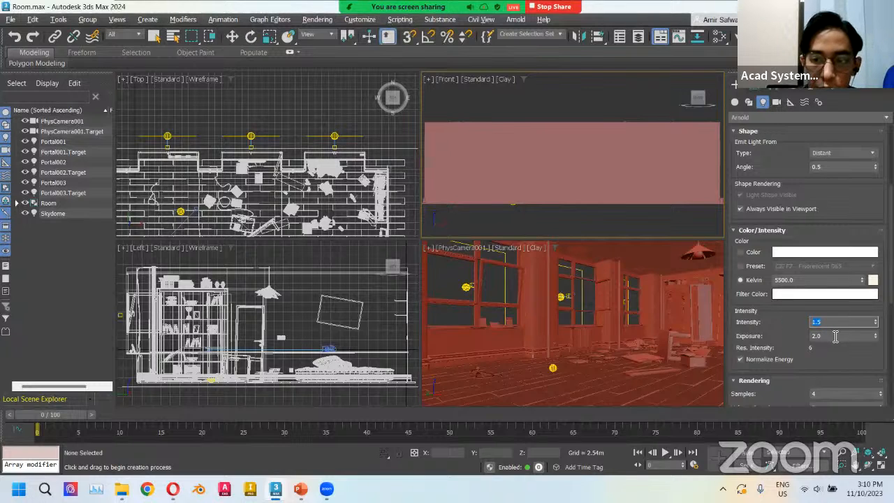
{"action": "key", "text": "Tab"}
{"action": "type", "text": "1"}
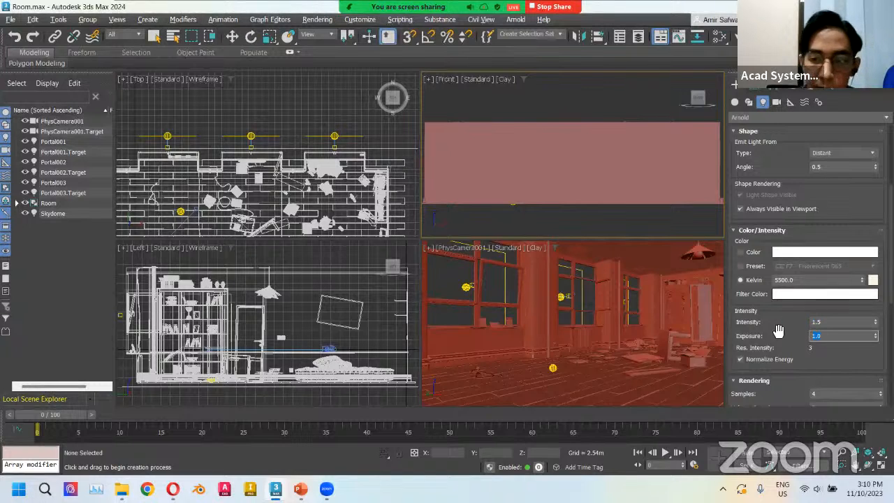
{"action": "key", "text": "Return"}
Place the distant light in the top view above the windows, aiming its target into the room.
{"action": "scroll", "coordinate": [773, 329], "scroll_direction": "down", "scroll_amount": 1}
{"action": "scroll", "coordinate": [773, 328], "scroll_direction": "up", "scroll_amount": 2}
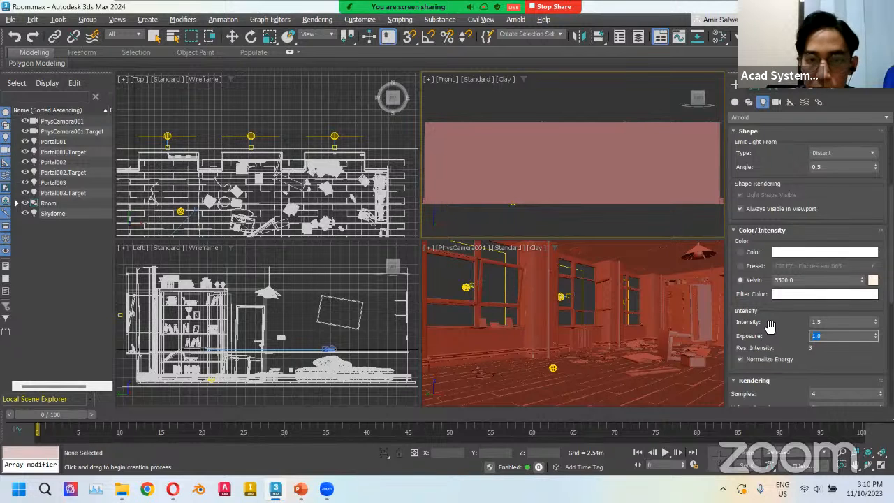
{"action": "scroll", "coordinate": [328, 148], "scroll_direction": "down", "scroll_amount": 3}
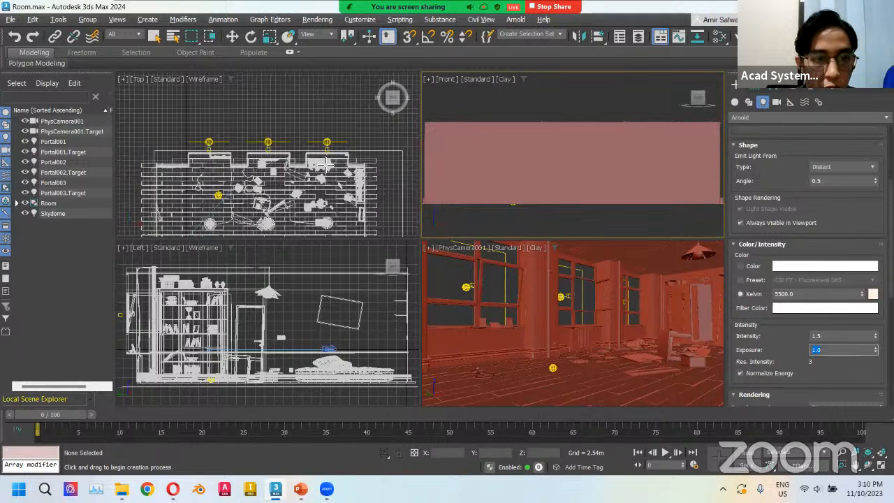
{"action": "scroll", "coordinate": [313, 146], "scroll_direction": "down", "scroll_amount": 2}
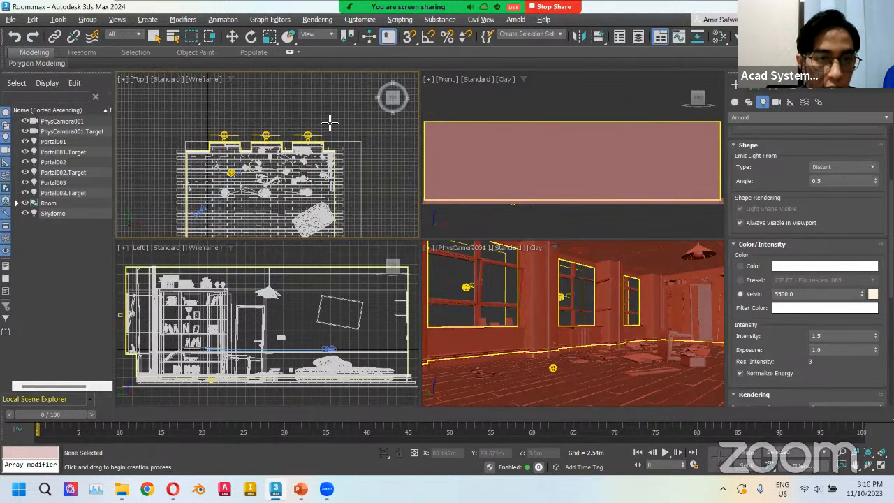
{"action": "left_click", "coordinate": [326, 121]}
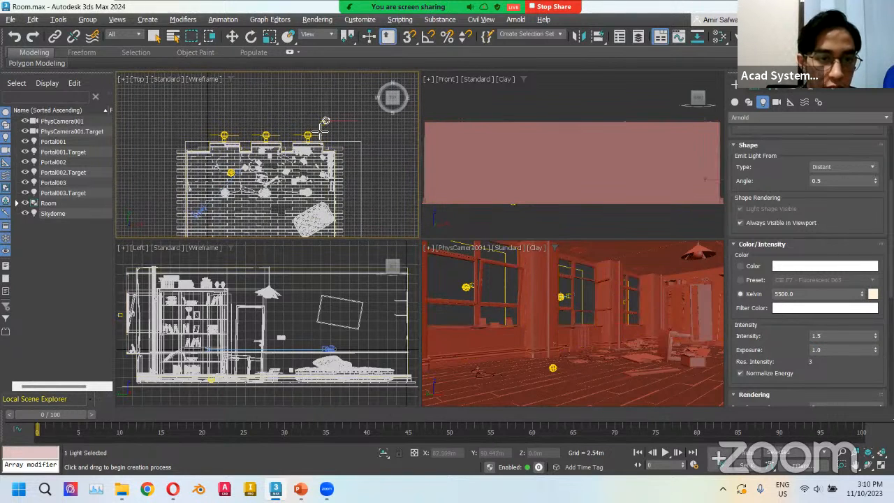
{"action": "left_click_drag", "start_coordinate": [257, 167], "coordinate": [208, 209]}
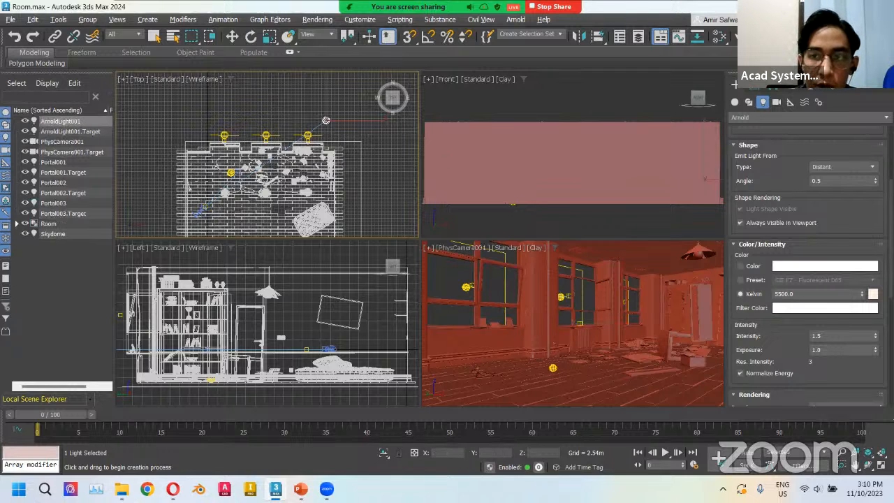
Start an ActiveShade preview and move the distant light sideways in the top view.
{"action": "left_click", "coordinate": [776, 36]}
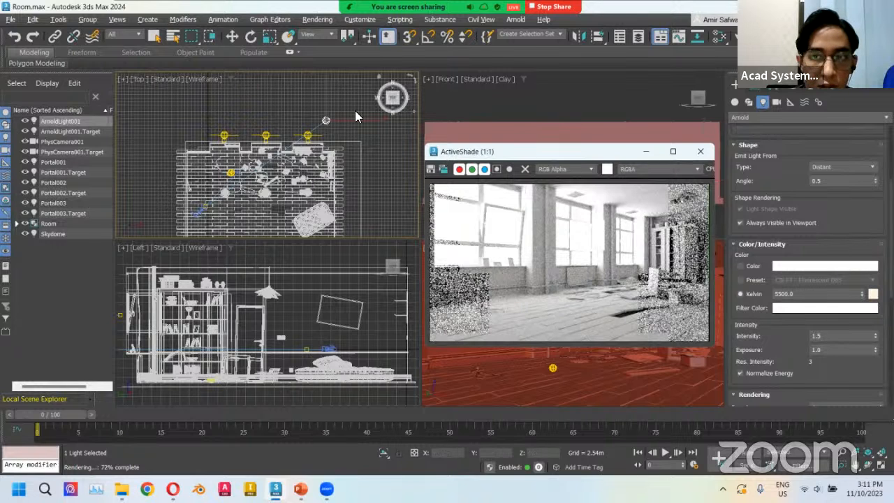
{"action": "key", "text": "w"}
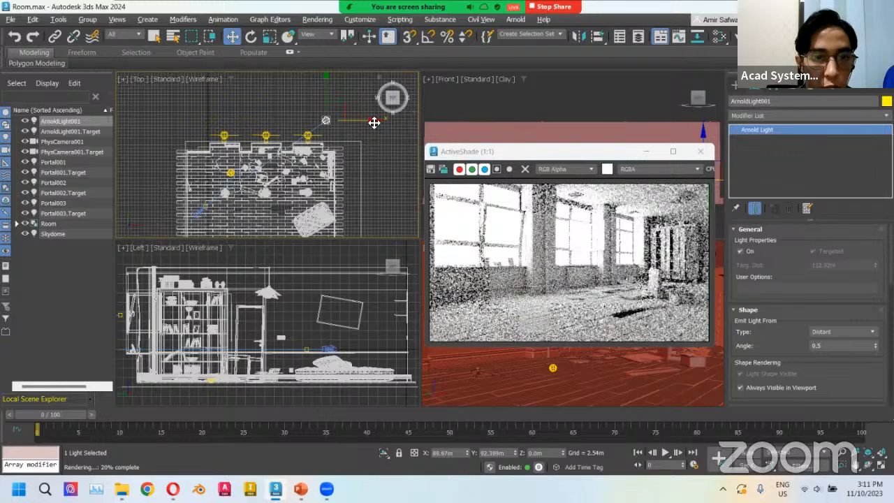
{"action": "left_click_drag", "start_coordinate": [352, 121], "coordinate": [321, 121]}
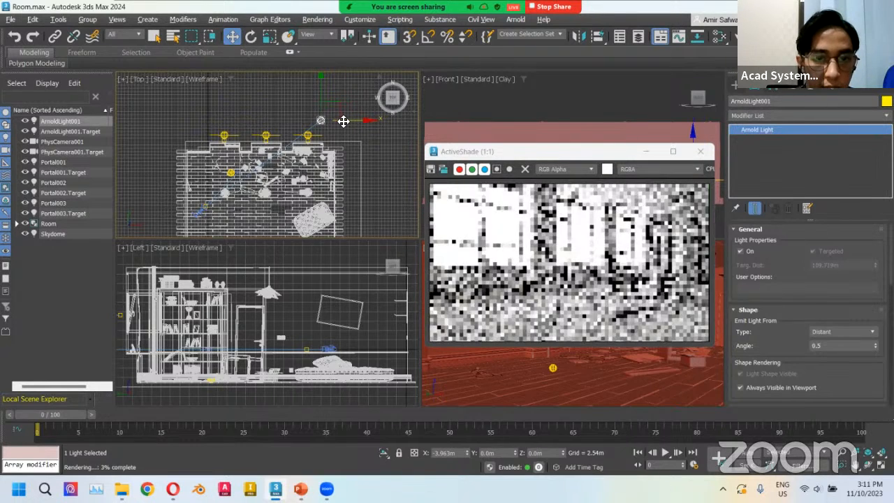
{"action": "left_click_drag", "start_coordinate": [486, 161], "coordinate": [446, 165]}
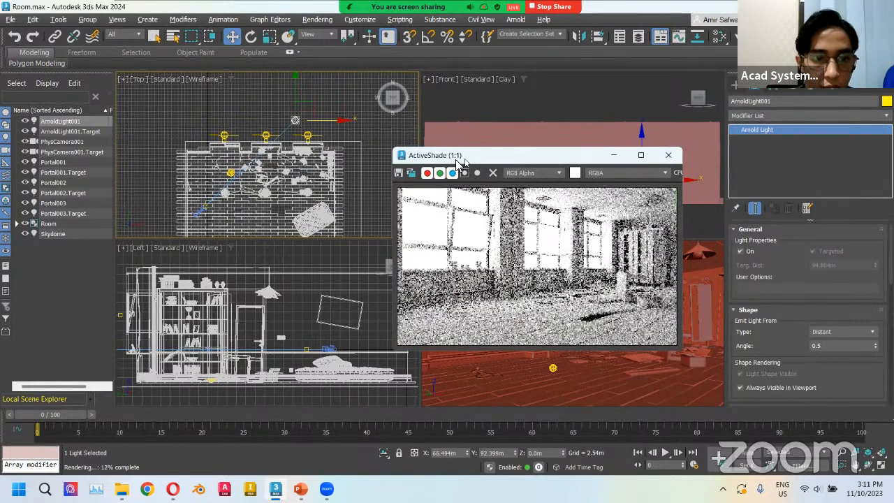
Raise the distant light high above the room in the left view.
{"action": "scroll", "coordinate": [230, 290], "scroll_direction": "up", "scroll_amount": 2}
{"action": "scroll", "coordinate": [230, 291], "scroll_direction": "down", "scroll_amount": 5}
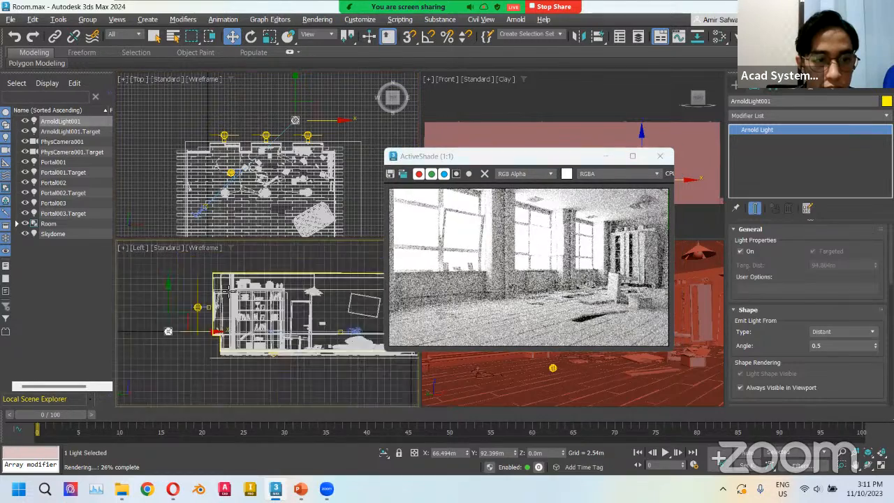
{"action": "middle_click_drag", "start_coordinate": [193, 318], "coordinate": [169, 352]}
{"action": "left_click_drag", "start_coordinate": [165, 300], "coordinate": [162, 202]}
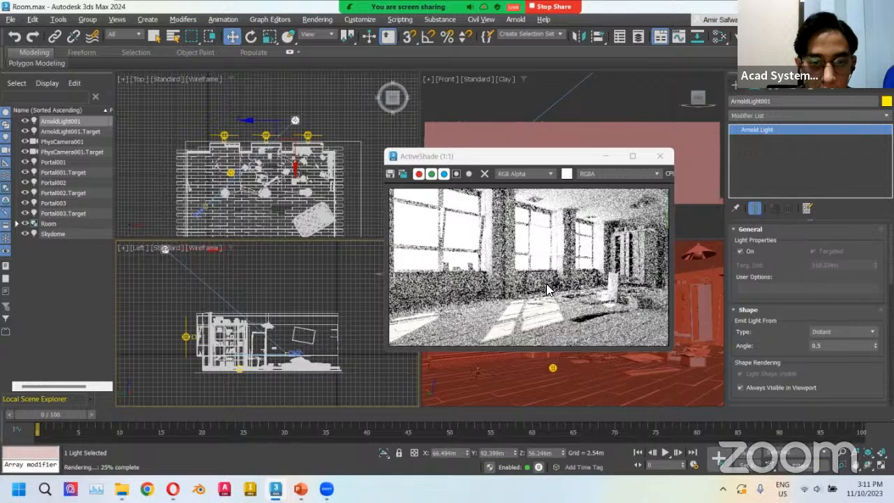
{"action": "left_click_drag", "start_coordinate": [482, 156], "coordinate": [400, 158]}
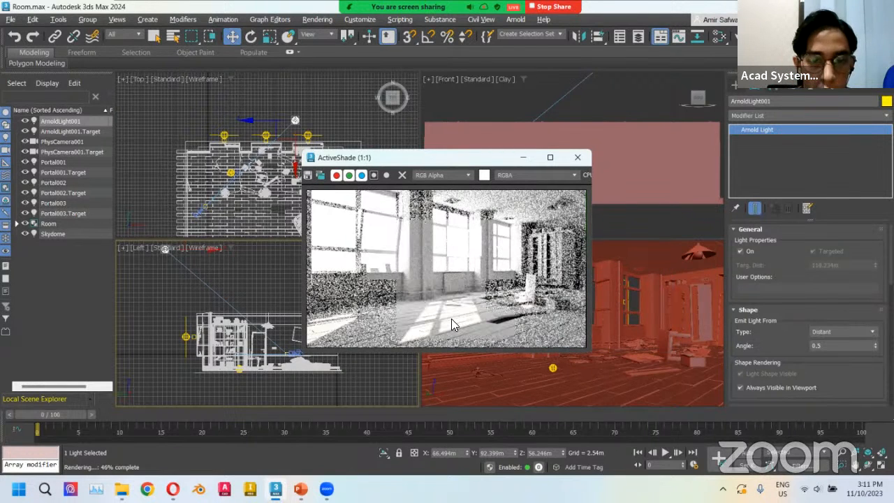
Set the distant light's angle to 3 for softer shadows.
{"action": "scroll", "coordinate": [451, 319], "scroll_direction": "up", "scroll_amount": 1}
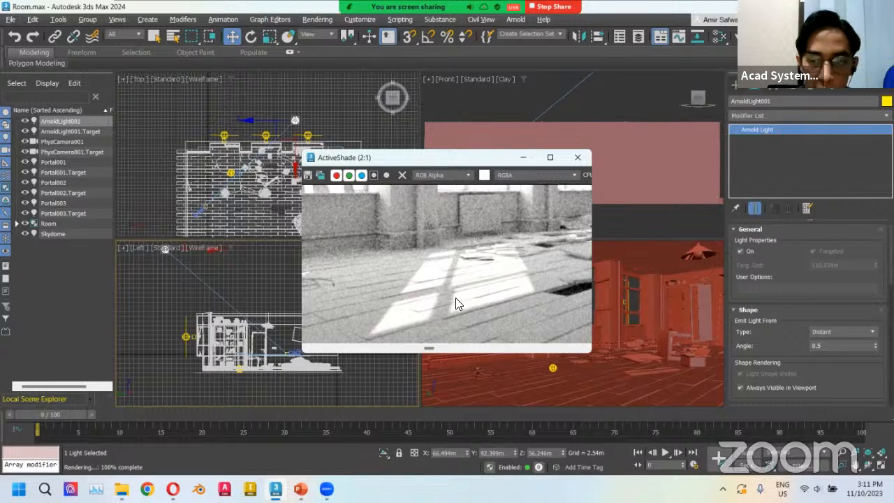
{"action": "left_click", "coordinate": [829, 346]}
{"action": "type", "text": "3"}
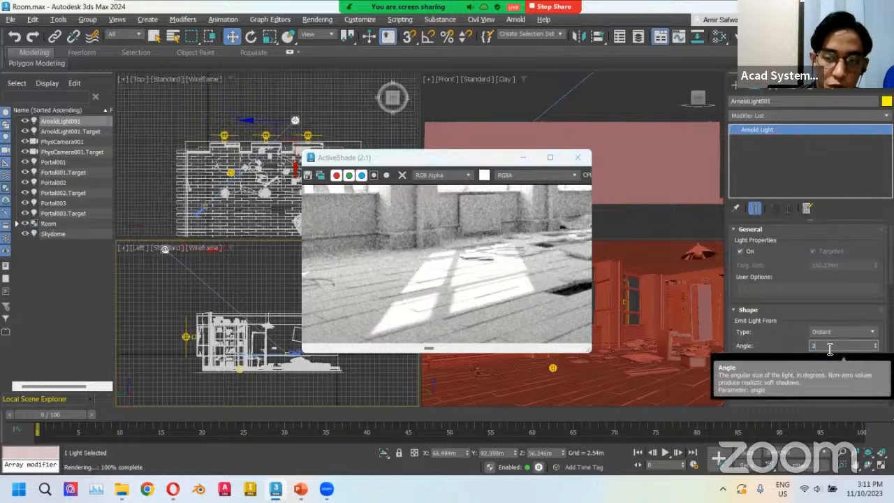
{"action": "key", "text": "Return"}
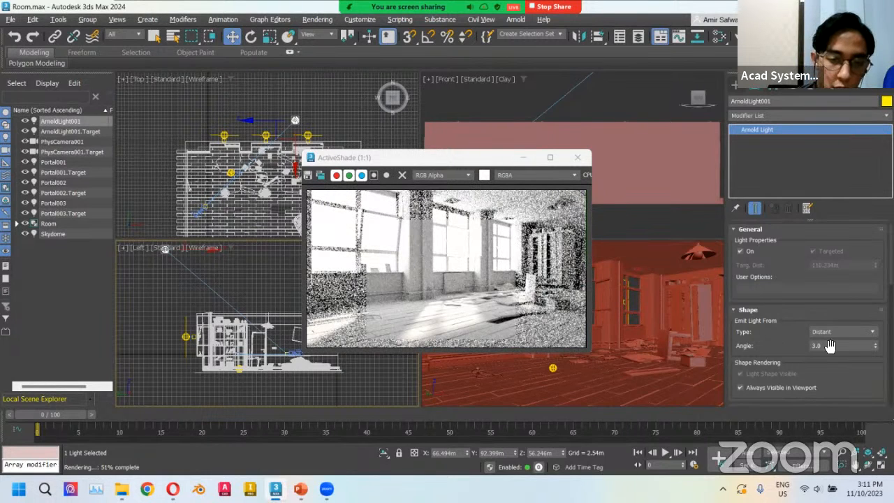
{"action": "key", "text": "Return"}
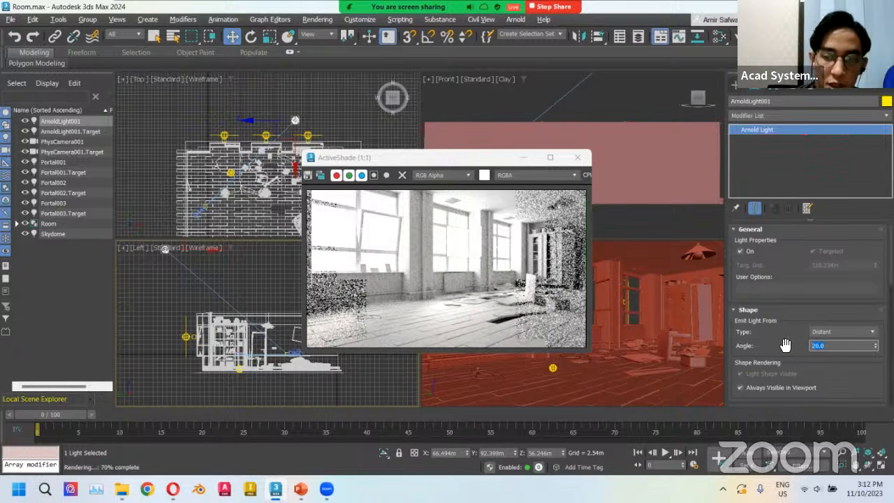
{"action": "type", "text": "3"}
{"action": "key", "text": "Return"}
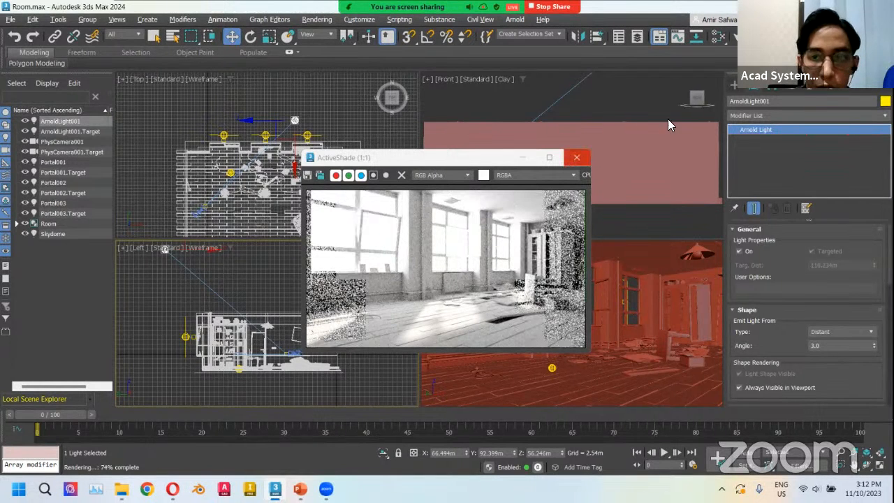
Open the Arnold render settings and set Camera (AA) samples to 5 and Diffuse samples to 6.
{"action": "left_click", "coordinate": [576, 157]}
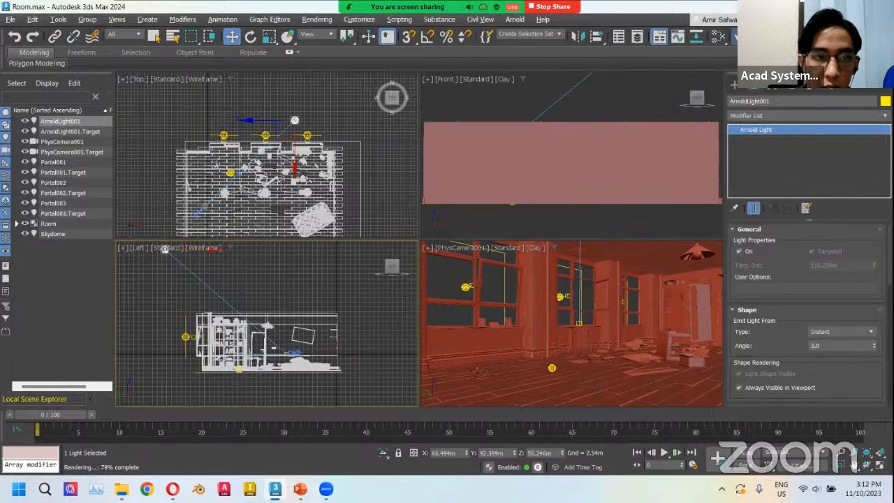
{"action": "key", "text": "F10"}
{"action": "left_click_drag", "start_coordinate": [307, 81], "coordinate": [386, 82]}
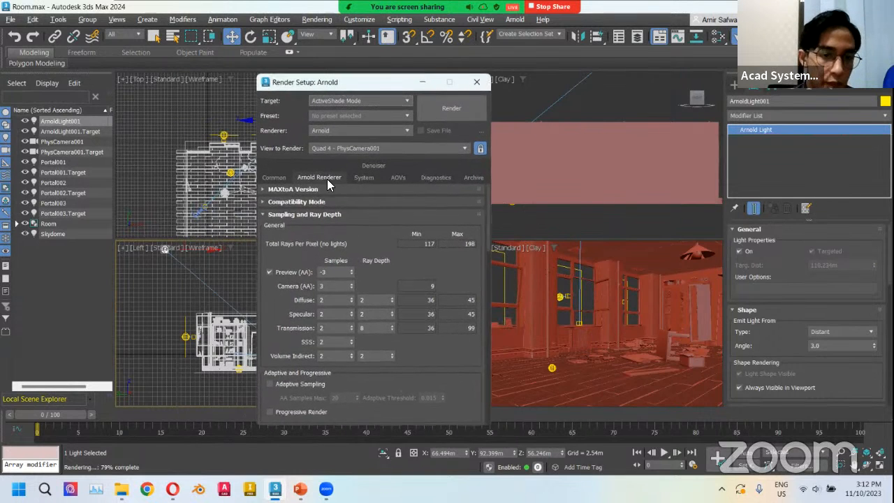
{"action": "scroll", "coordinate": [332, 229], "scroll_direction": "down", "scroll_amount": 1}
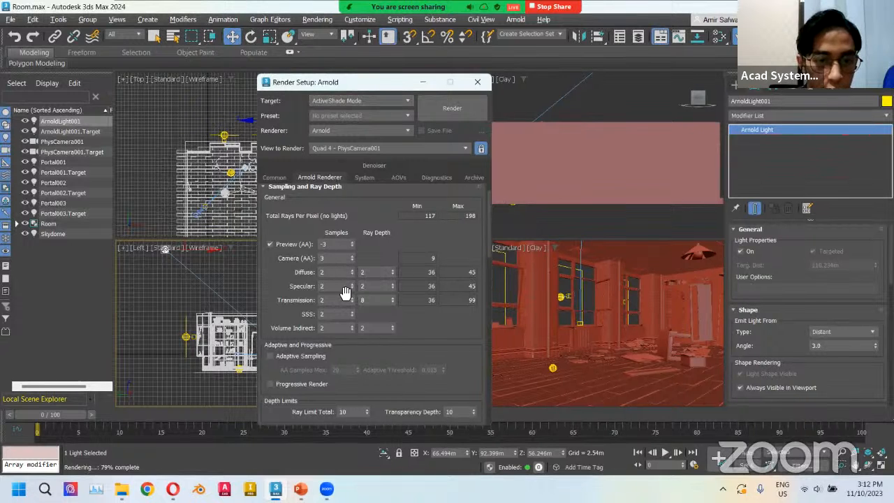
{"action": "double_click", "coordinate": [322, 259]}
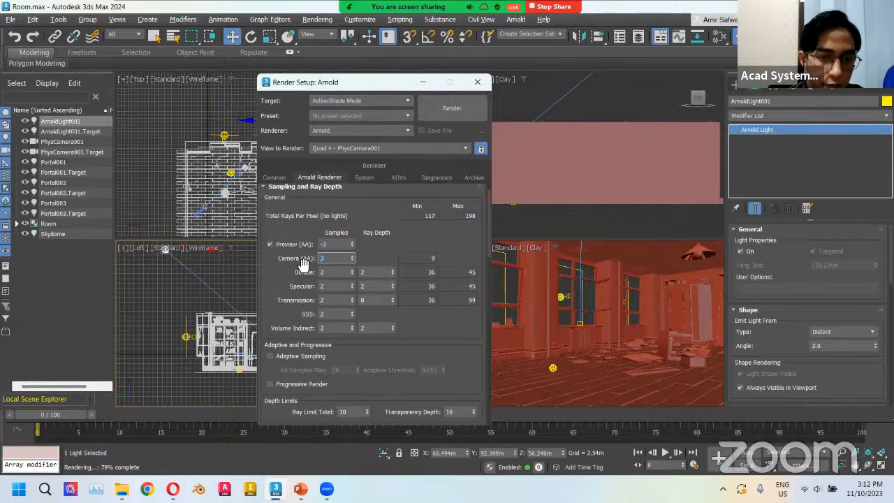
{"action": "type", "text": "5"}
{"action": "double_click", "coordinate": [335, 273]}
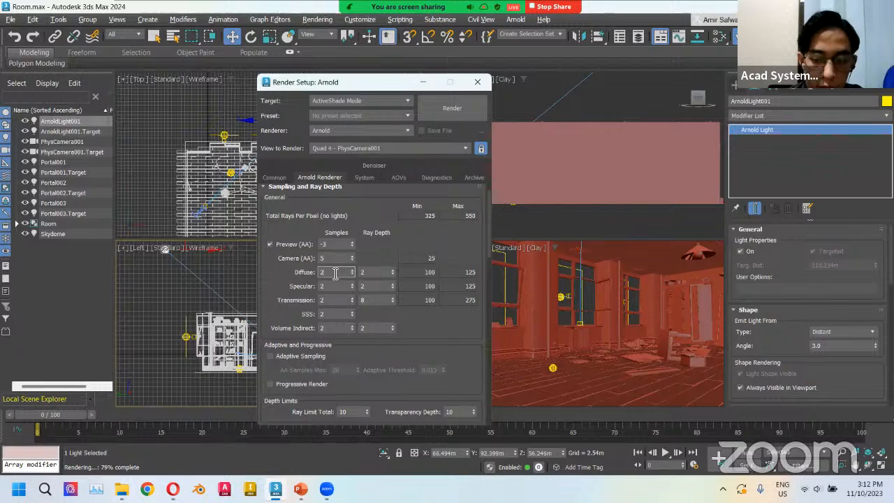
{"action": "type", "text": "6"}
{"action": "key", "text": "Return"}
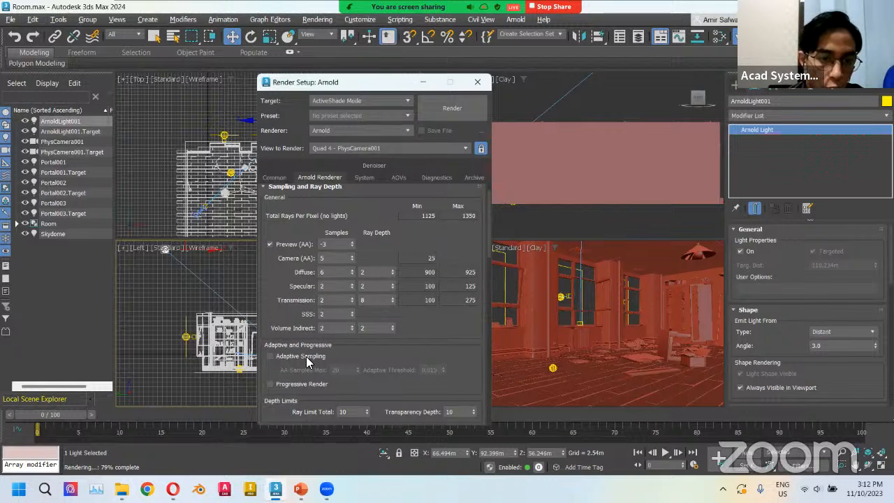
Enable Adaptive Sampling and set AA Samples Max to 30.
{"action": "left_click", "coordinate": [271, 356]}
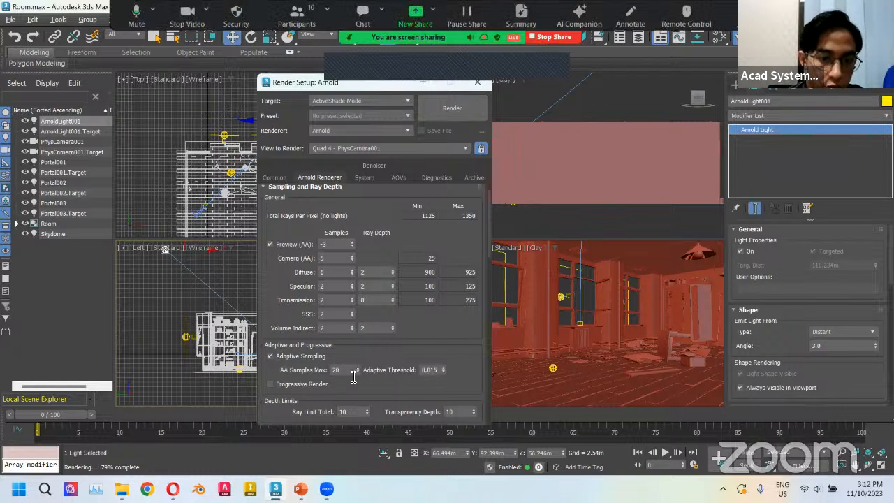
{"action": "double_click", "coordinate": [346, 370]}
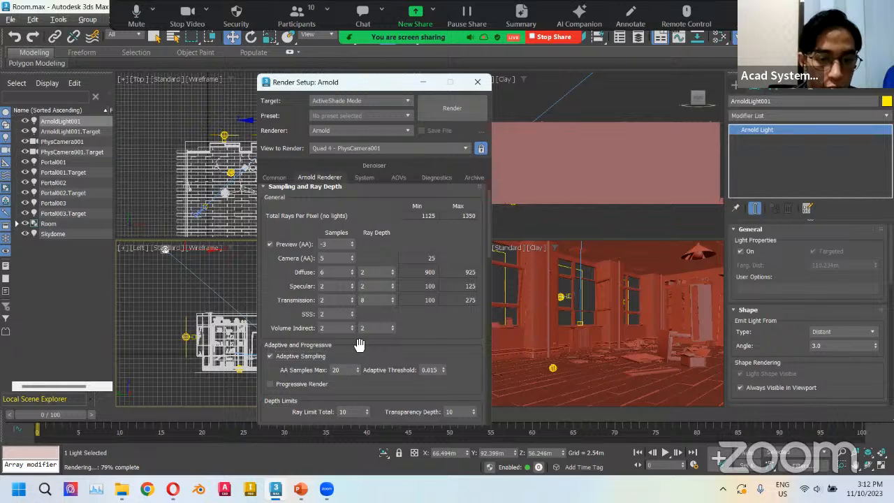
{"action": "type", "text": "30"}
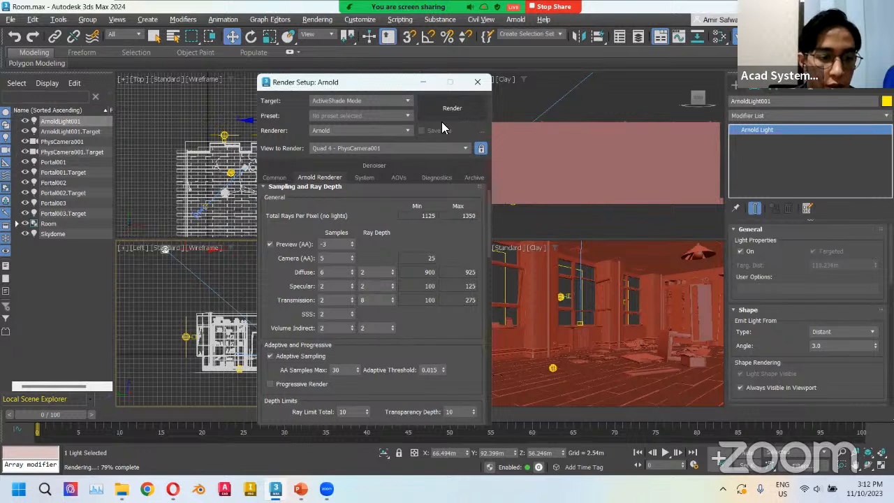
Open the Skydome reference image from the Pic folder and examine it.
{"action": "left_click", "coordinate": [121, 489]}
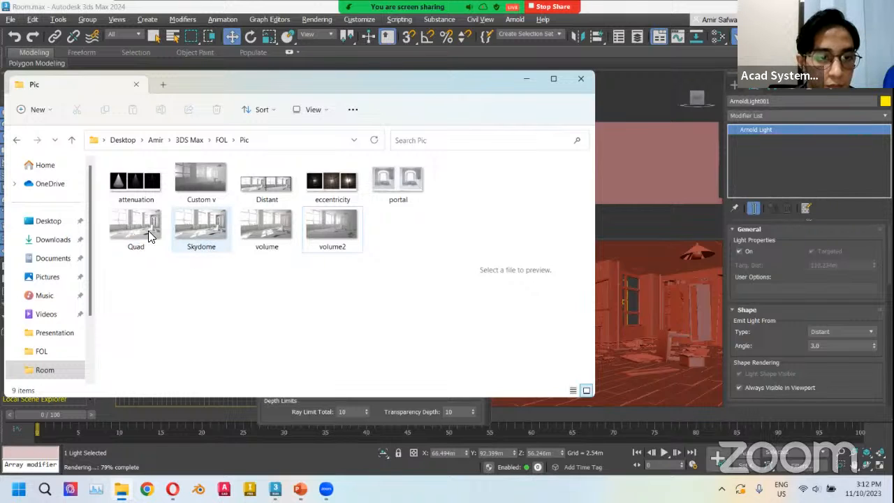
{"action": "double_click", "coordinate": [195, 222]}
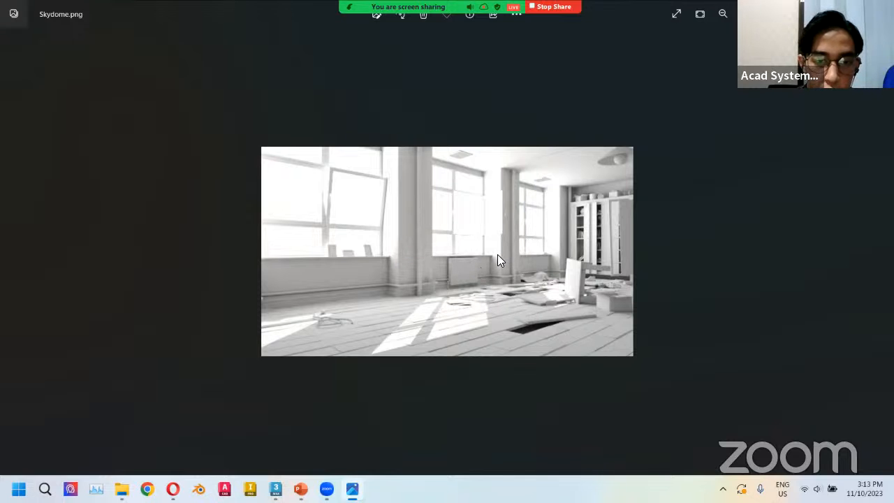
{"action": "scroll", "coordinate": [497, 254], "scroll_direction": "up", "scroll_amount": 3}
{"action": "scroll", "coordinate": [467, 272], "scroll_direction": "down", "scroll_amount": 1}
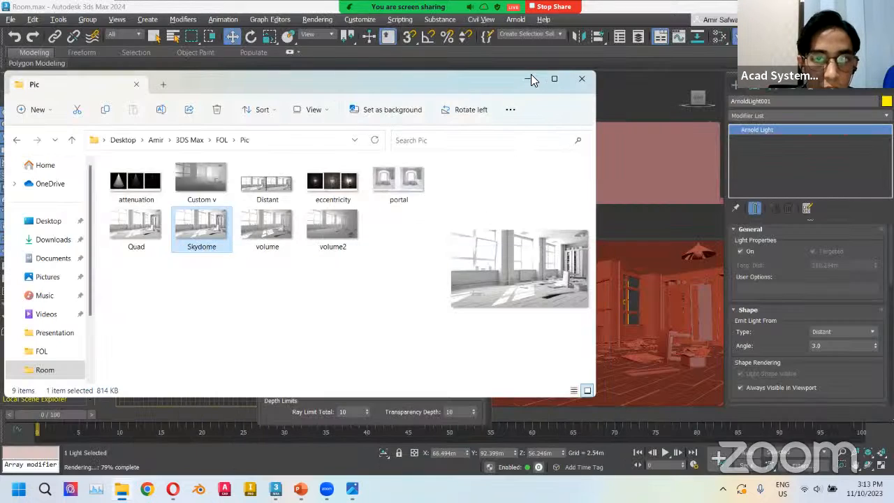
{"action": "left_click", "coordinate": [531, 79]}
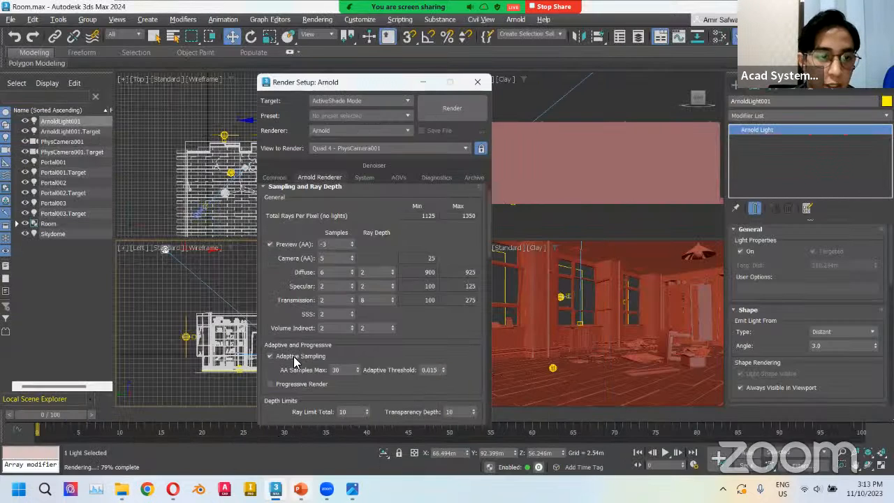
Switch to the presentation and review the interior lighting and volumetric lighting slides.
{"action": "key", "text": "alt+Tab"}
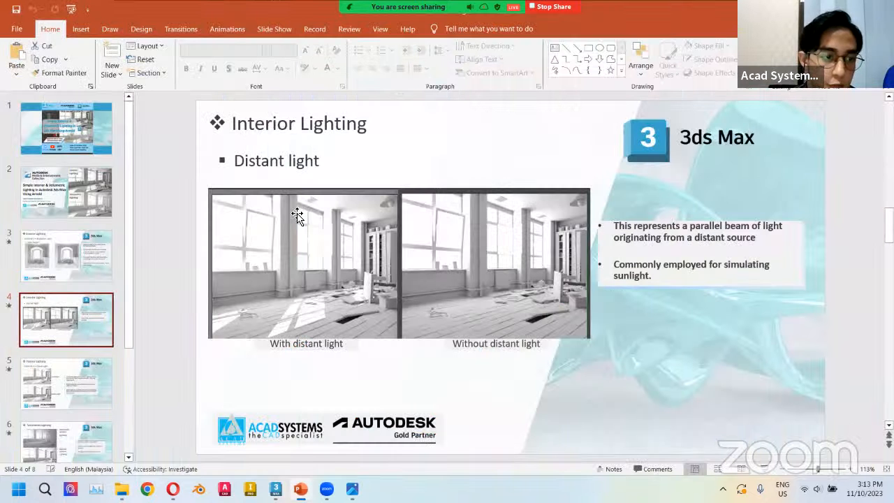
{"action": "left_click", "coordinate": [77, 264]}
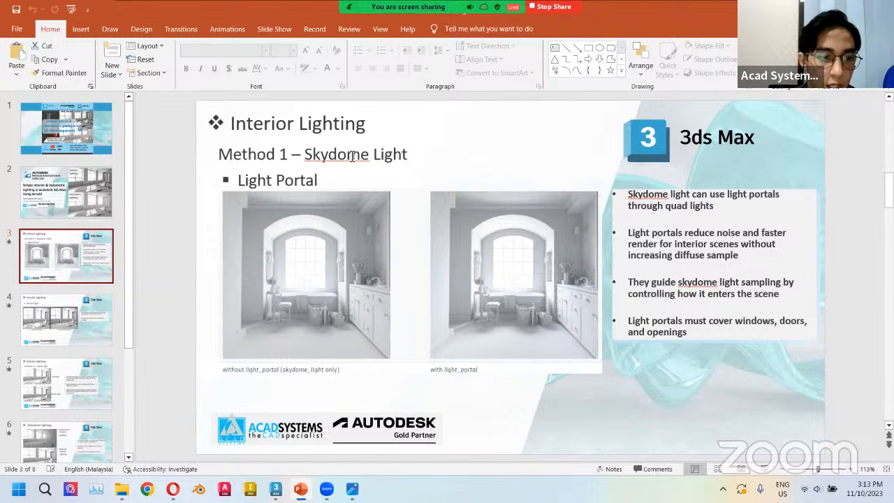
{"action": "scroll", "coordinate": [123, 352], "scroll_direction": "down", "scroll_amount": 2}
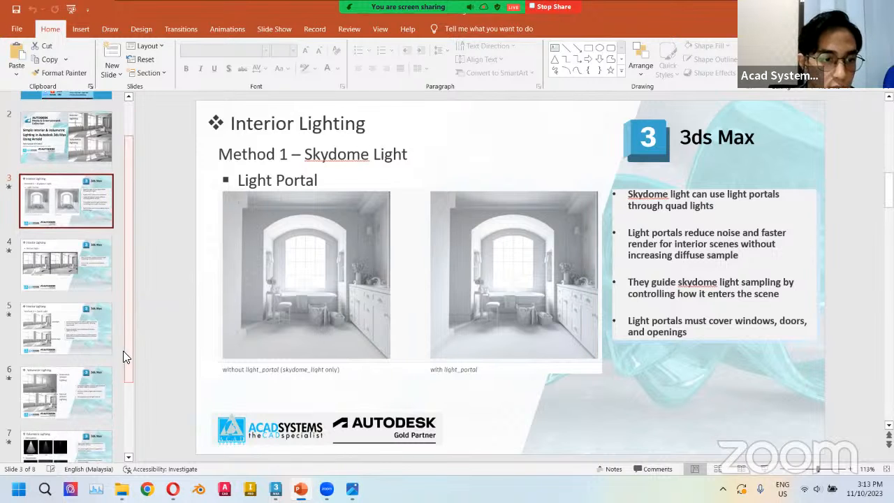
{"action": "left_click", "coordinate": [74, 325]}
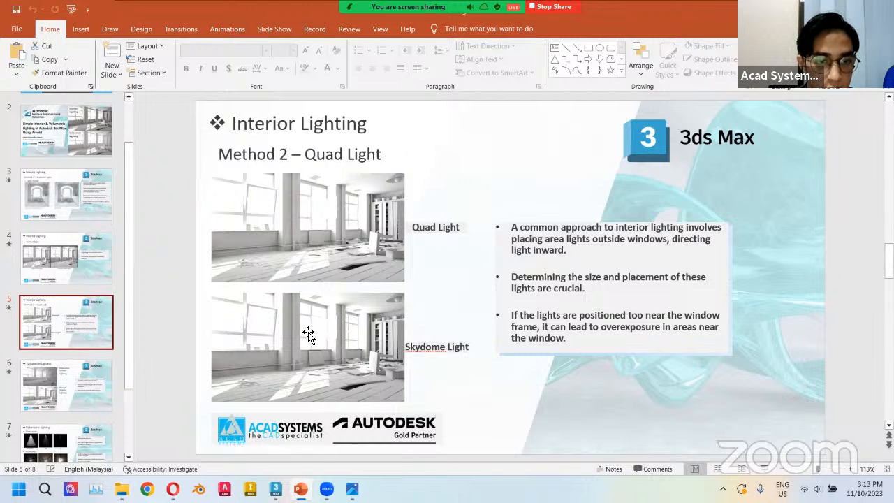
{"action": "left_click", "coordinate": [55, 377]}
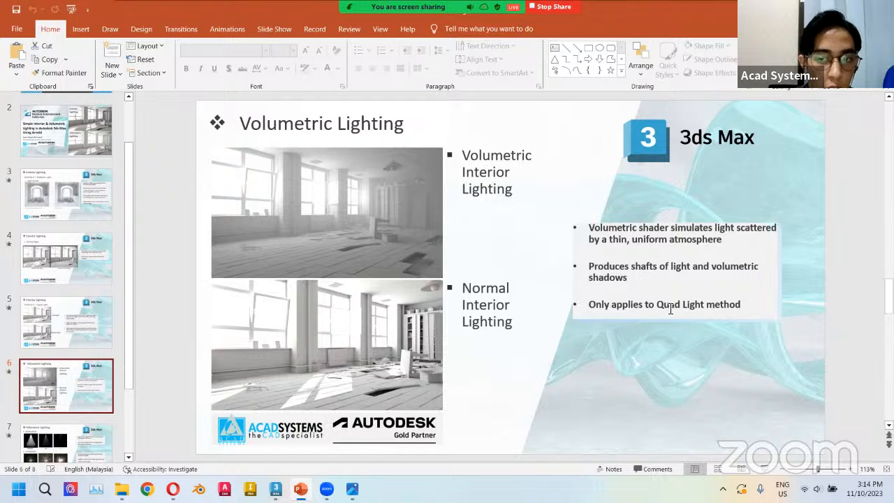
{"action": "left_click", "coordinate": [87, 314]}
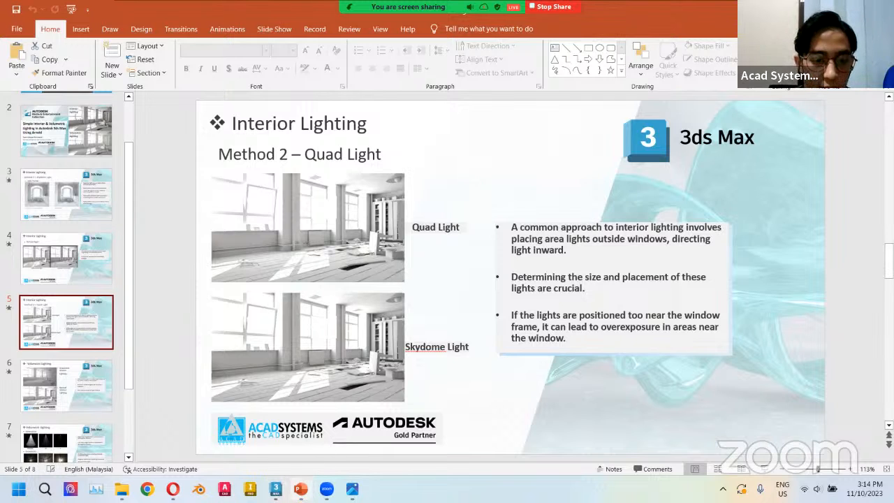
Return to the render settings and set Camera (AA) samples to 3 and Diffuse samples to 2.
{"action": "left_click", "coordinate": [275, 488]}
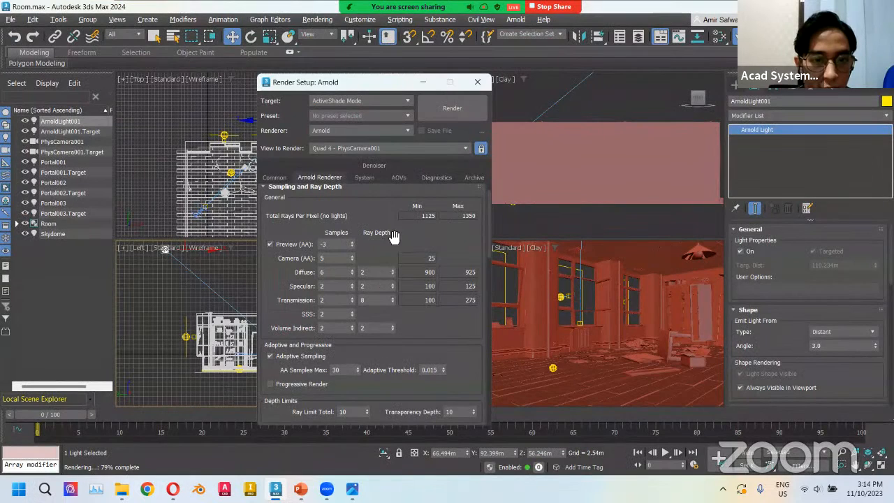
{"action": "double_click", "coordinate": [323, 258]}
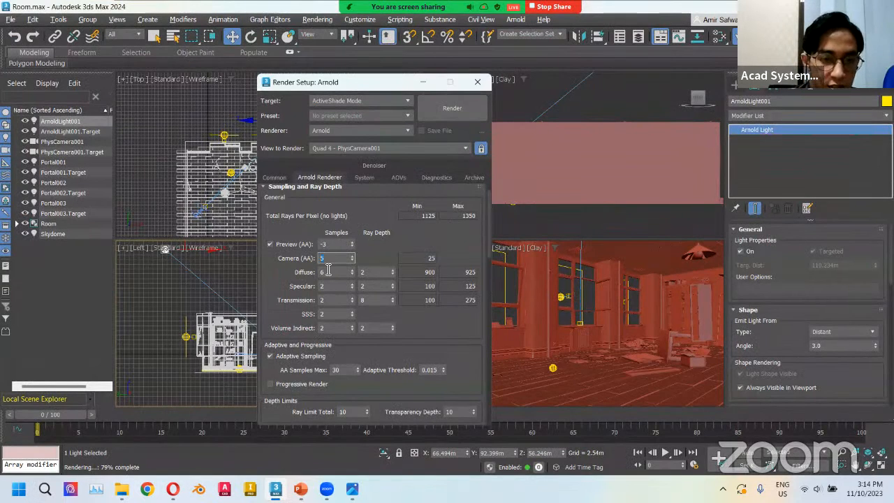
{"action": "key", "text": "Tab"}
{"action": "type", "text": "2"}
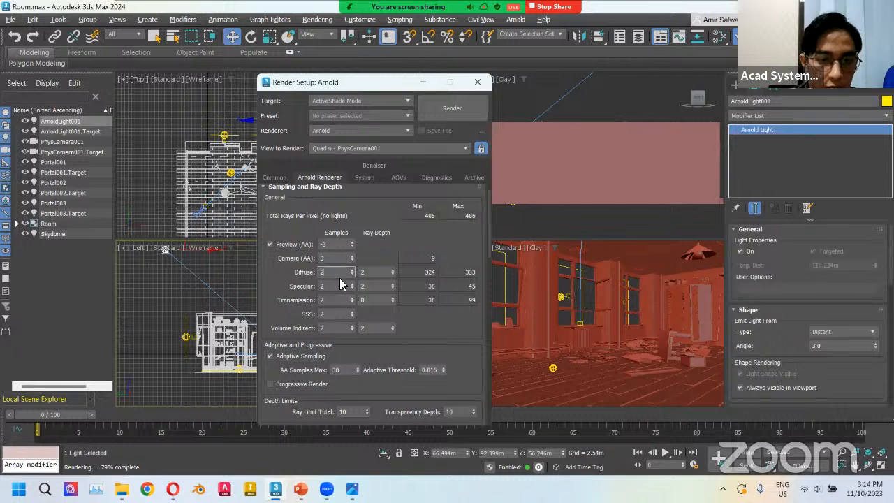
{"action": "left_click", "coordinate": [415, 314]}
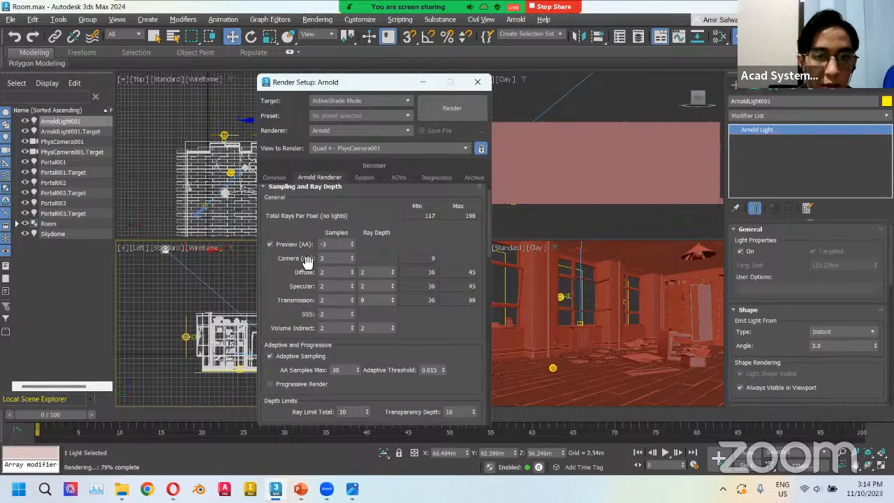
Start an ActiveShade render preview from the render settings and close the dialog.
{"action": "left_click_drag", "start_coordinate": [387, 84], "coordinate": [328, 84]}
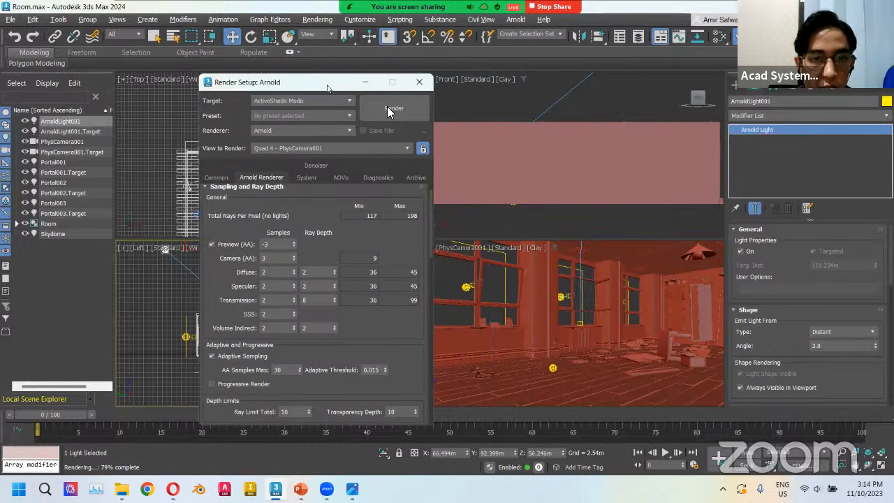
{"action": "left_click", "coordinate": [386, 106]}
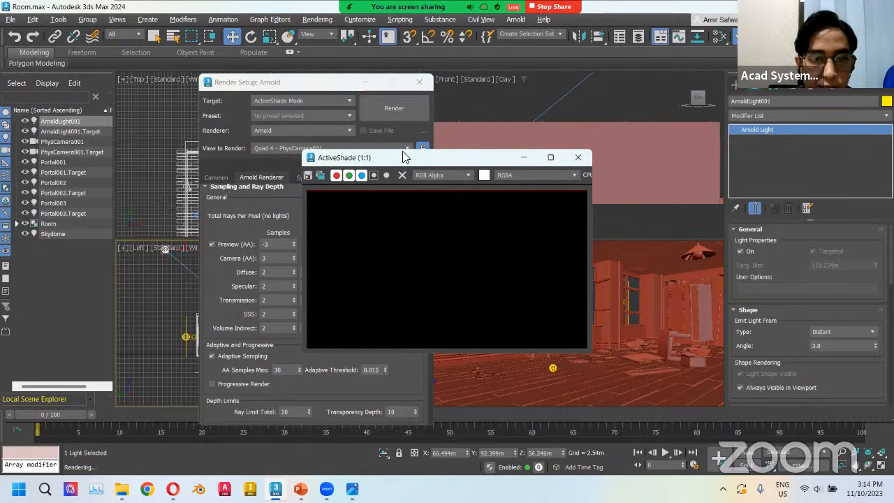
{"action": "left_click", "coordinate": [418, 85]}
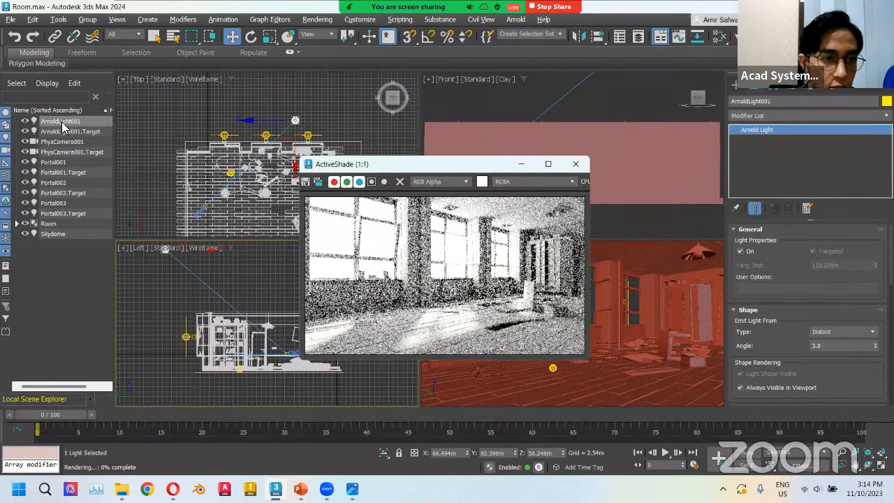
Toggle the distant light's On option to compare the preview with and without sunlight.
{"action": "left_click", "coordinate": [739, 252]}
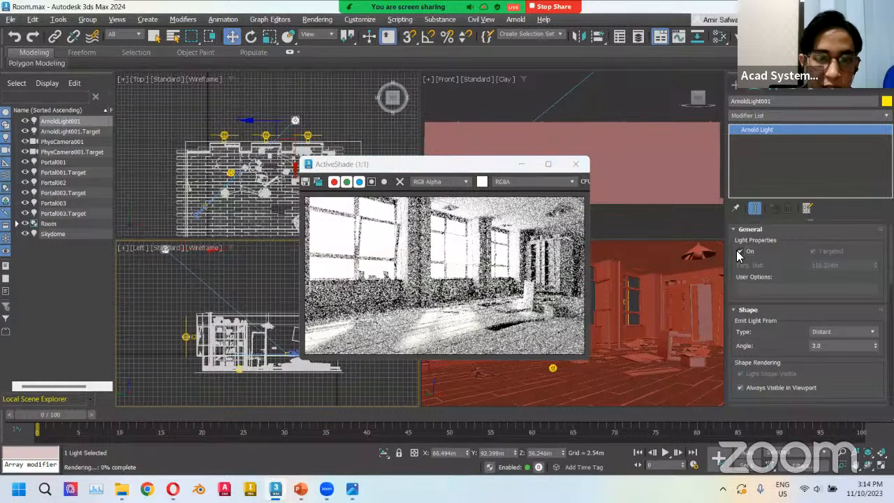
{"action": "left_click", "coordinate": [739, 252]}
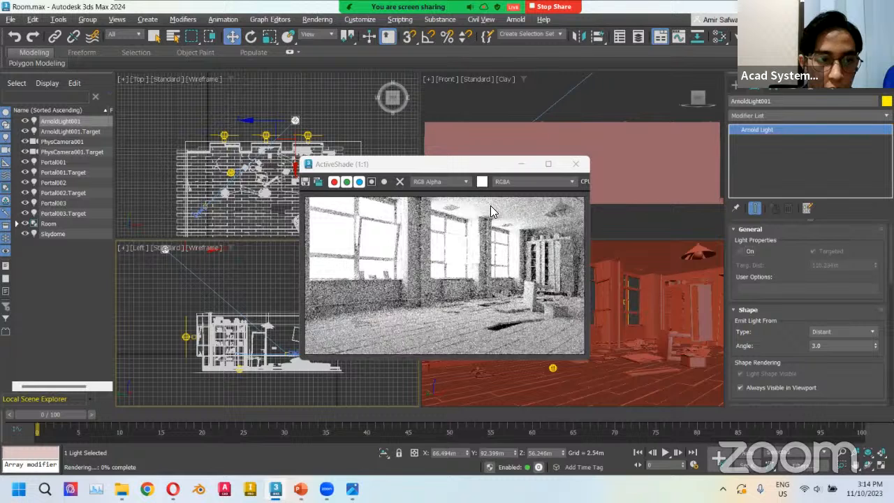
Select the Skydome and set its Diffuse, Specular, Transmission, SSS, Indirect and Volume contributions and Max Bounces to 0.
{"action": "left_click", "coordinate": [53, 234]}
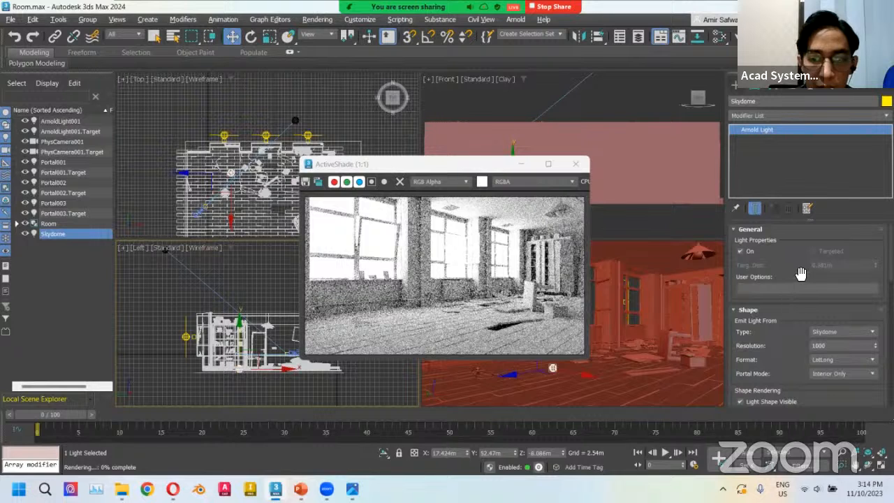
{"action": "scroll", "coordinate": [796, 276], "scroll_direction": "down", "scroll_amount": 5}
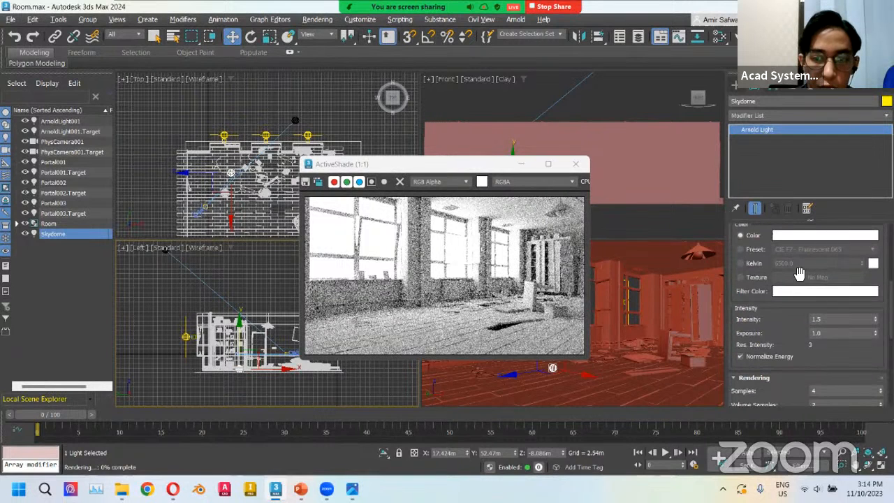
{"action": "scroll", "coordinate": [799, 273], "scroll_direction": "down", "scroll_amount": 3}
{"action": "scroll", "coordinate": [761, 247], "scroll_direction": "down", "scroll_amount": 3}
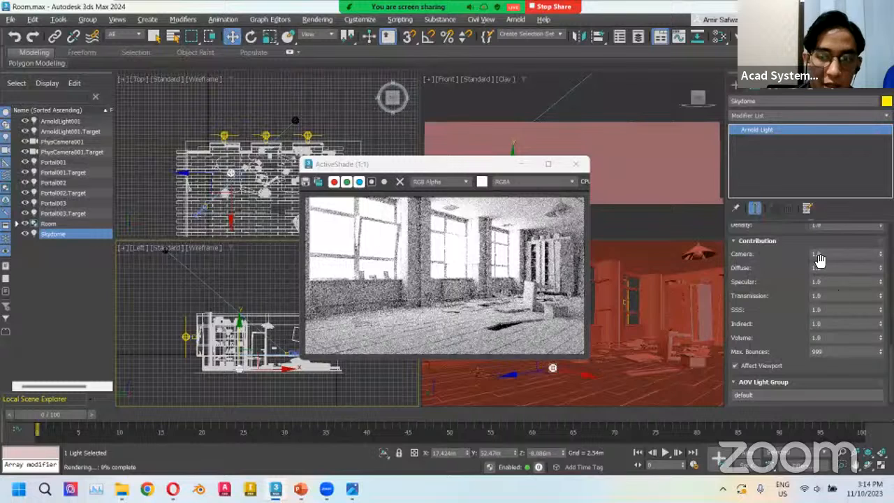
{"action": "double_click", "coordinate": [828, 351]}
{"action": "type", "text": "0"}
{"action": "double_click", "coordinate": [829, 338]}
{"action": "type", "text": "0"}
{"action": "double_click", "coordinate": [829, 324]}
{"action": "type", "text": "0"}
{"action": "double_click", "coordinate": [831, 311]}
{"action": "type", "text": "0"}
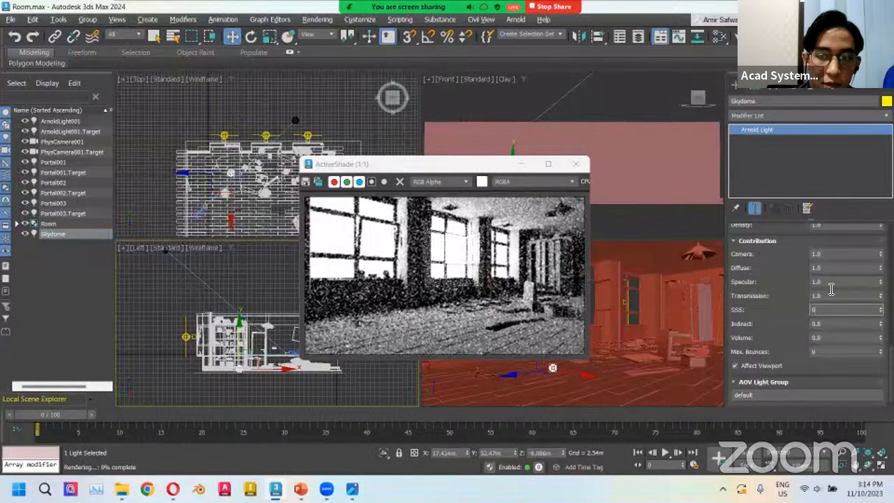
{"action": "double_click", "coordinate": [831, 292]}
{"action": "type", "text": "0"}
{"action": "double_click", "coordinate": [830, 280]}
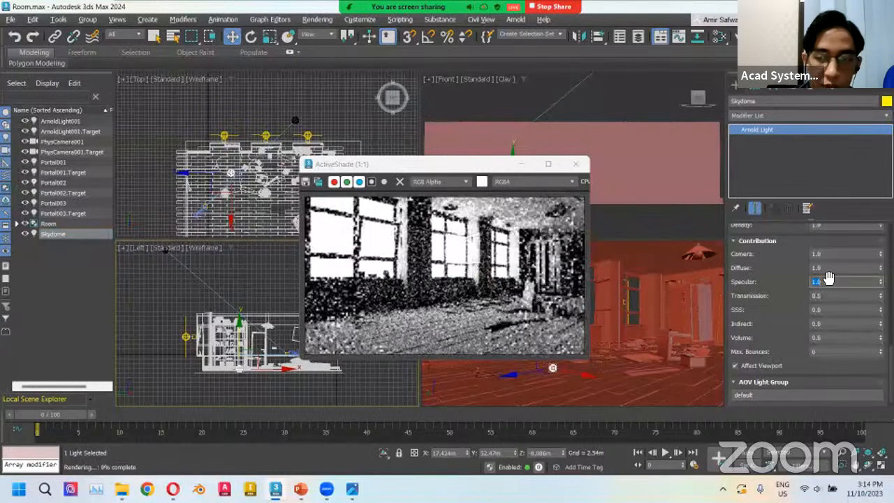
{"action": "type", "text": "0"}
{"action": "double_click", "coordinate": [831, 268]}
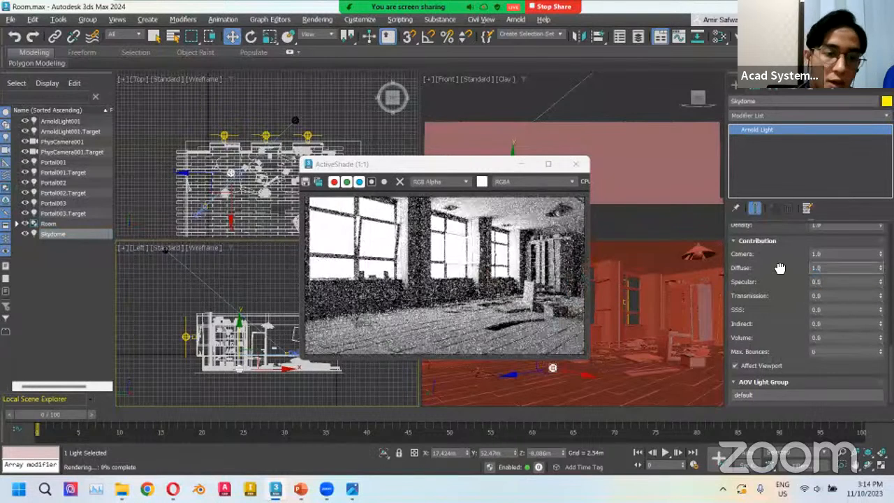
{"action": "type", "text": "0"}
{"action": "key", "text": "Return"}
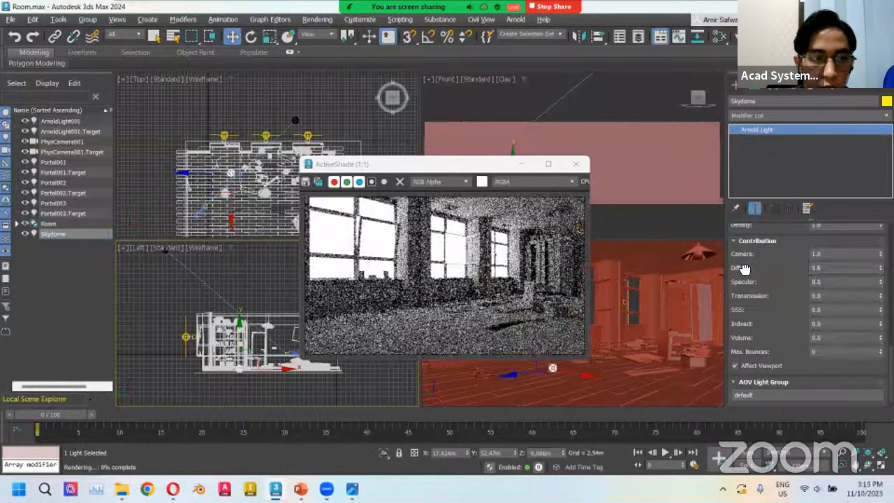
Select Portal001 and set its Intensity to 1.5 and Exposure to 3.
{"action": "left_click", "coordinate": [51, 163]}
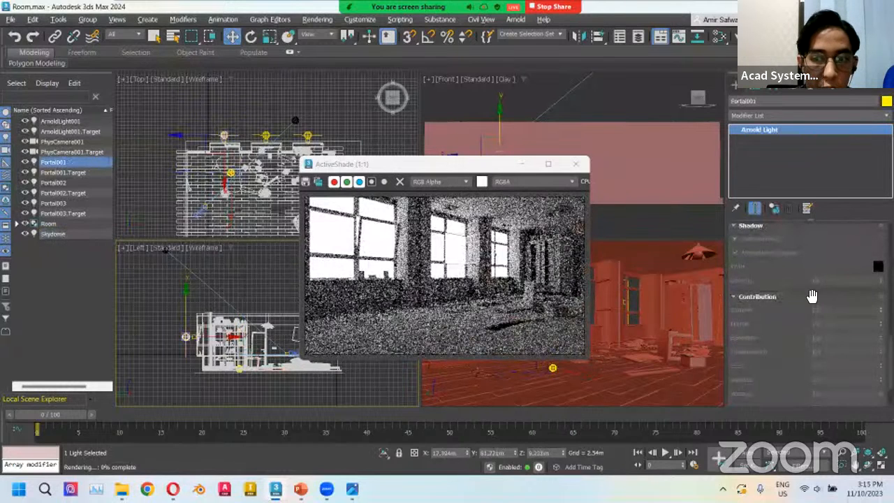
{"action": "scroll", "coordinate": [812, 296], "scroll_direction": "up", "scroll_amount": 5}
{"action": "scroll", "coordinate": [740, 315], "scroll_direction": "up", "scroll_amount": 5}
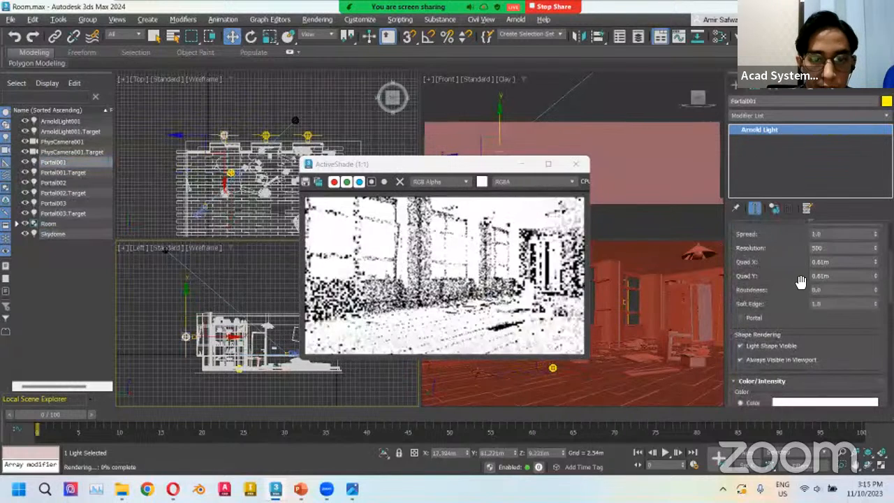
{"action": "scroll", "coordinate": [792, 270], "scroll_direction": "down", "scroll_amount": 2}
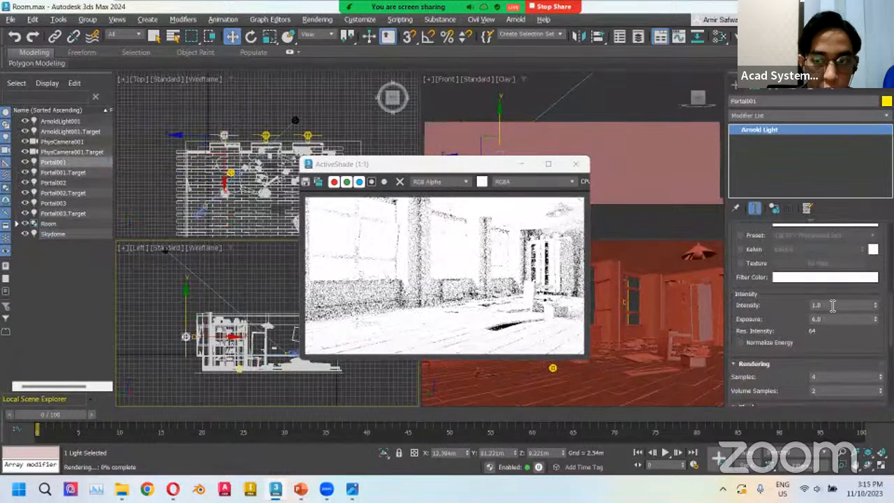
{"action": "left_click_drag", "start_coordinate": [832, 305], "coordinate": [774, 290]}
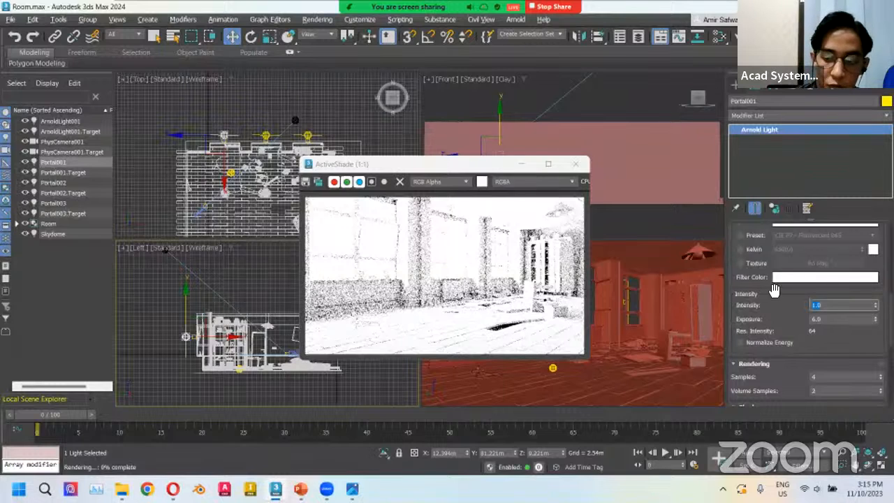
{"action": "type", "text": "1.5"}
{"action": "key", "text": "Tab"}
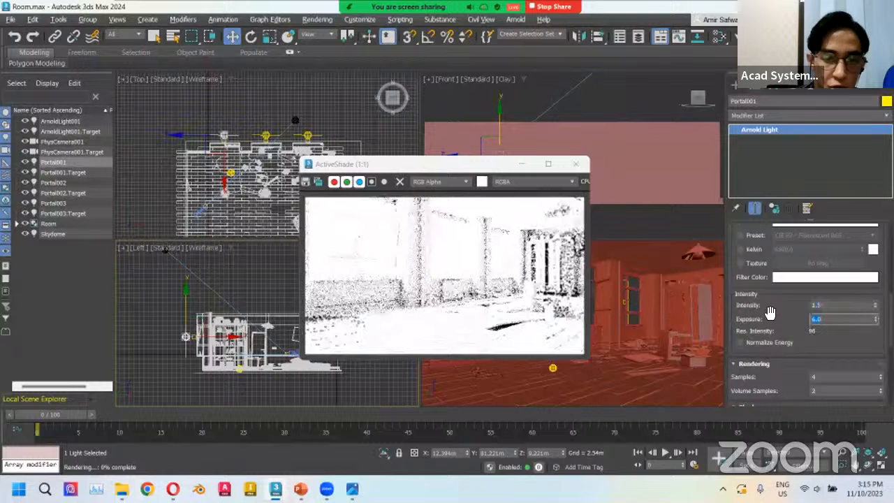
{"action": "type", "text": "3"}
{"action": "key", "text": "Return"}
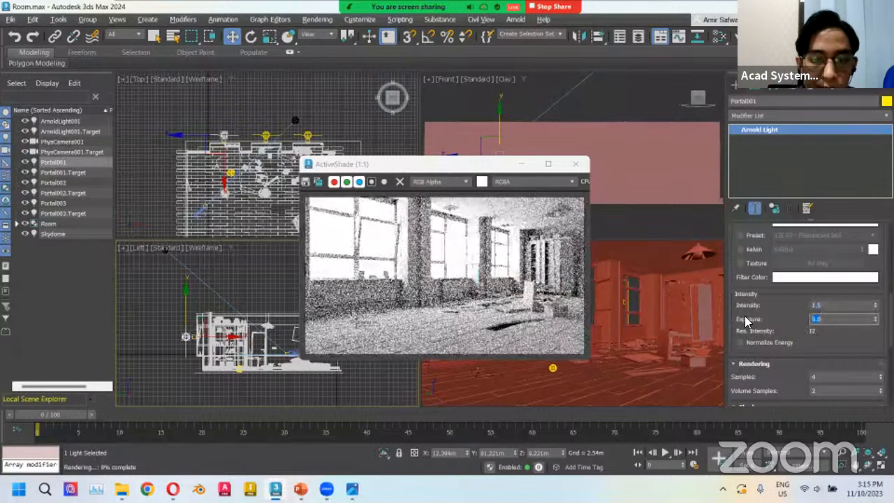
{"action": "left_click_drag", "start_coordinate": [467, 165], "coordinate": [563, 169]}
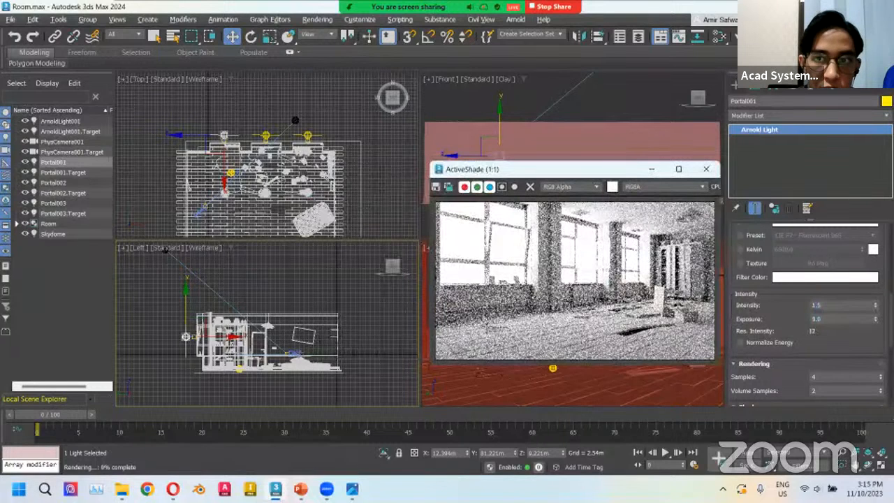
{"action": "left_click", "coordinate": [838, 319]}
{"action": "key", "text": "F10"}
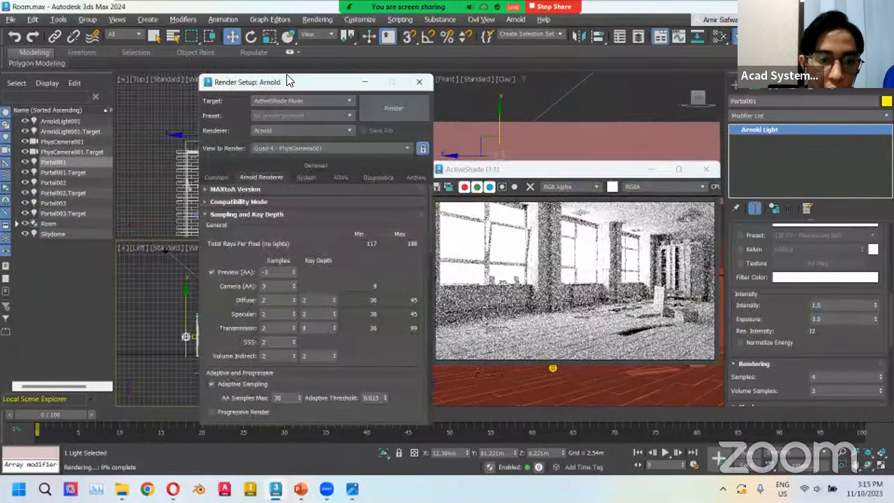
{"action": "left_click_drag", "start_coordinate": [286, 80], "coordinate": [278, 70]}
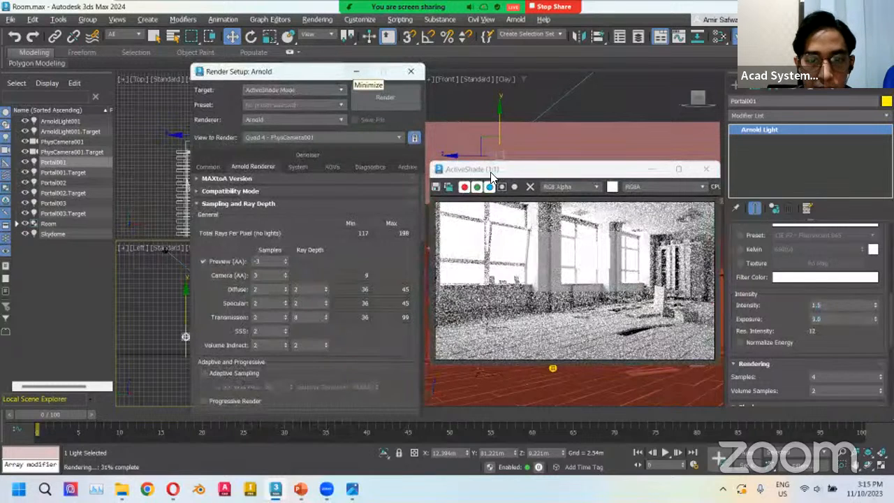
{"action": "left_click", "coordinate": [356, 72]}
{"action": "left_click_drag", "start_coordinate": [490, 172], "coordinate": [435, 171]}
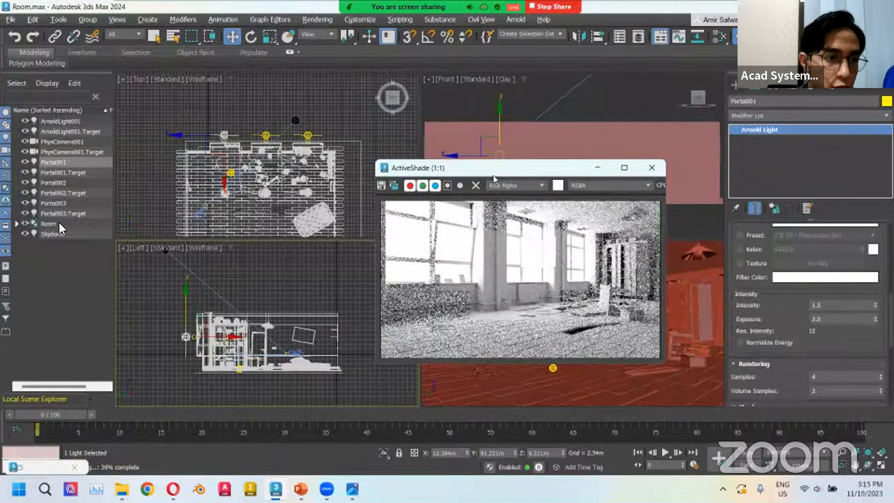
Select the distant light ArnoldLight001 and switch its light On.
{"action": "left_click", "coordinate": [60, 121]}
{"action": "scroll", "coordinate": [753, 279], "scroll_direction": "up", "scroll_amount": 6}
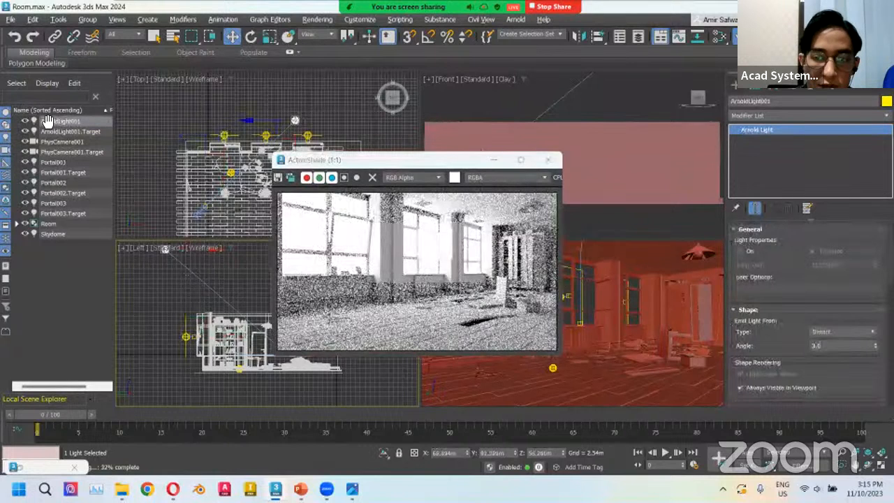
{"action": "left_click", "coordinate": [750, 253]}
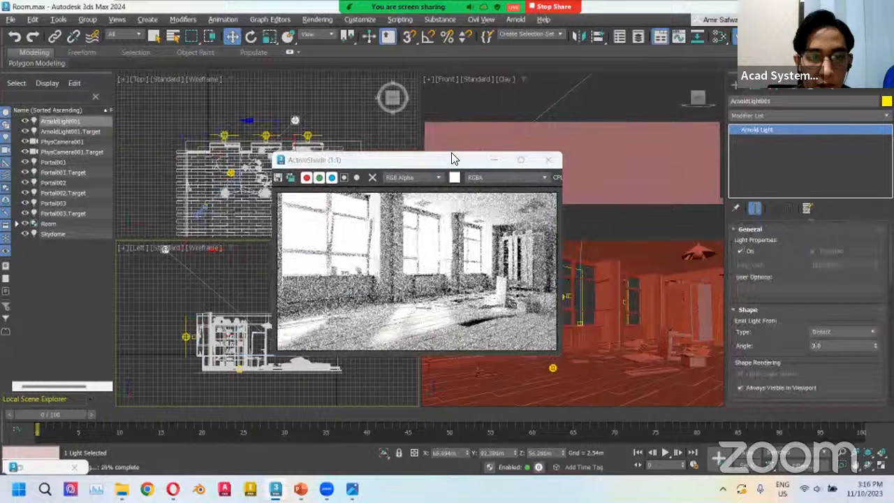
In the render settings, disable Preview (AA) and set Camera (AA) samples to 5 and Diffuse samples to 6.
{"action": "mouse_move", "coordinate": [447, 165]}
{"action": "left_mouse_down"}
{"action": "mouse_move", "coordinate": [475, 158]}
{"action": "mouse_move", "coordinate": [447, 162]}
{"action": "left_mouse_up"}
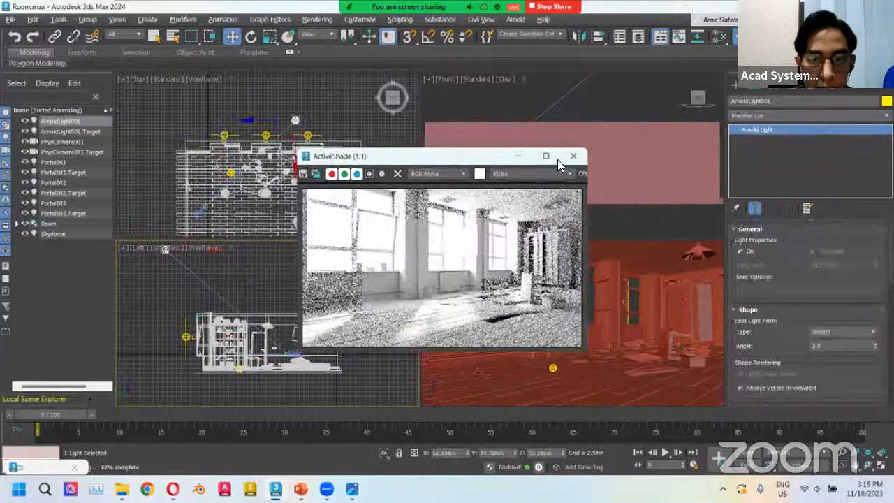
{"action": "left_click_drag", "start_coordinate": [432, 157], "coordinate": [556, 161]}
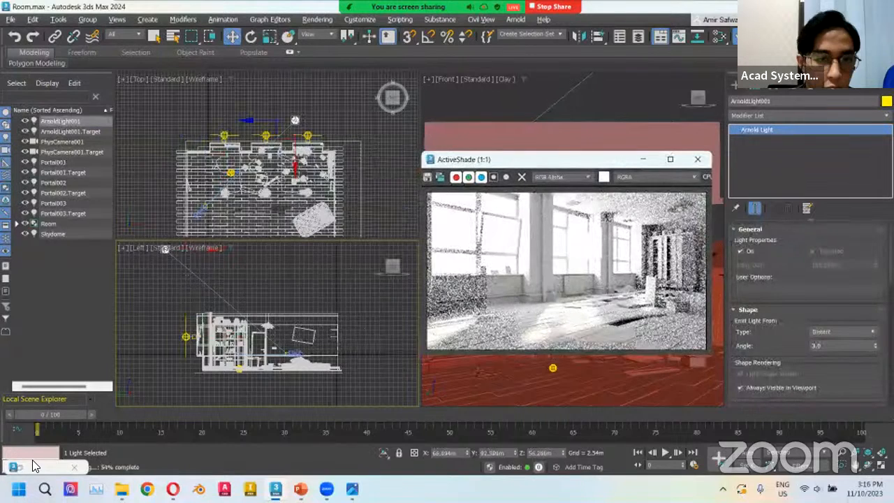
{"action": "key", "text": "F10"}
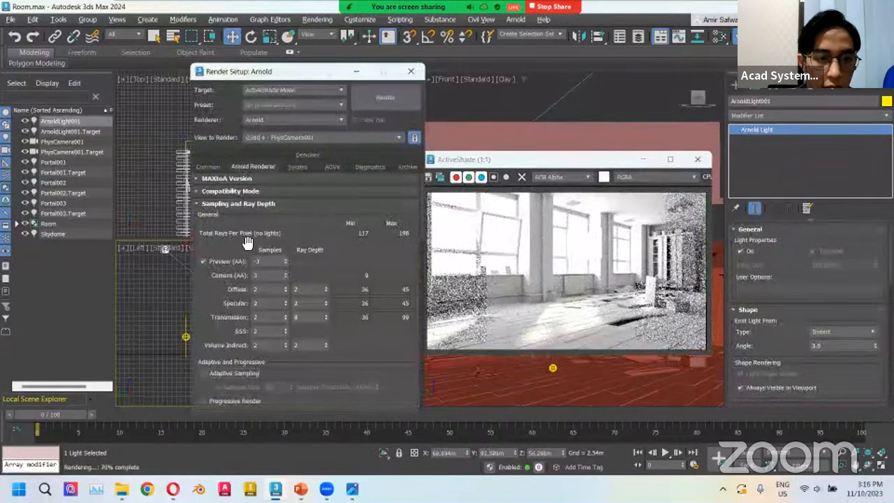
{"action": "scroll", "coordinate": [257, 205], "scroll_direction": "down", "scroll_amount": 1}
{"action": "scroll", "coordinate": [259, 229], "scroll_direction": "up", "scroll_amount": 1}
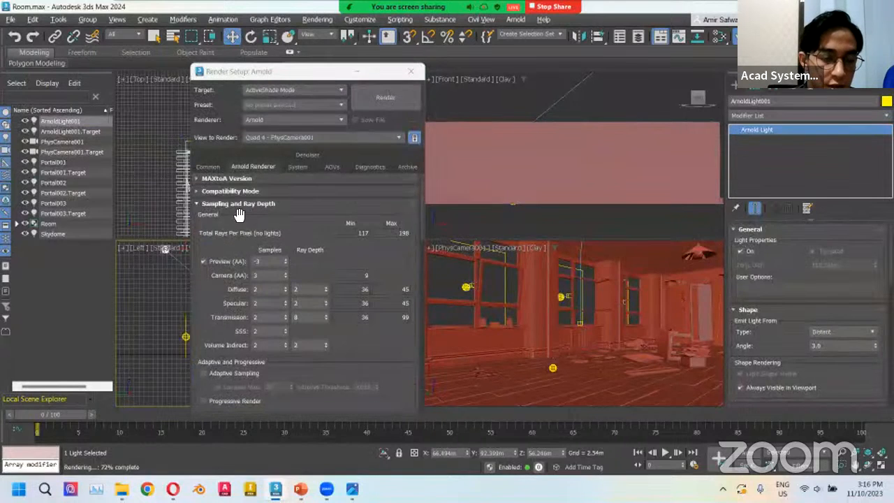
{"action": "scroll", "coordinate": [244, 266], "scroll_direction": "down", "scroll_amount": 1}
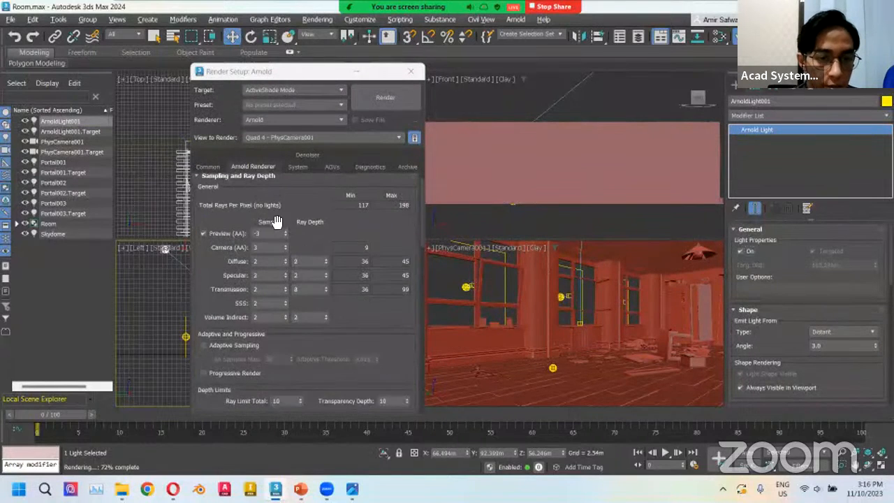
{"action": "scroll", "coordinate": [276, 221], "scroll_direction": "up", "scroll_amount": 1}
{"action": "left_click", "coordinate": [232, 262]}
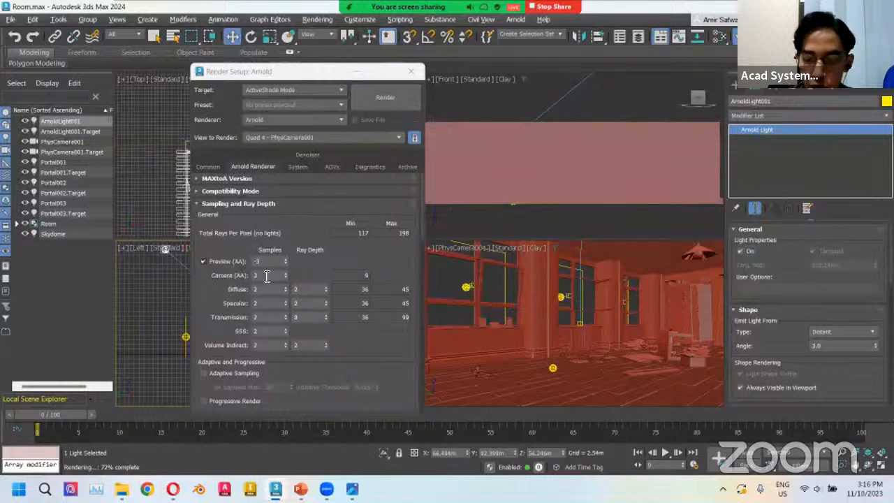
{"action": "double_click", "coordinate": [266, 276]}
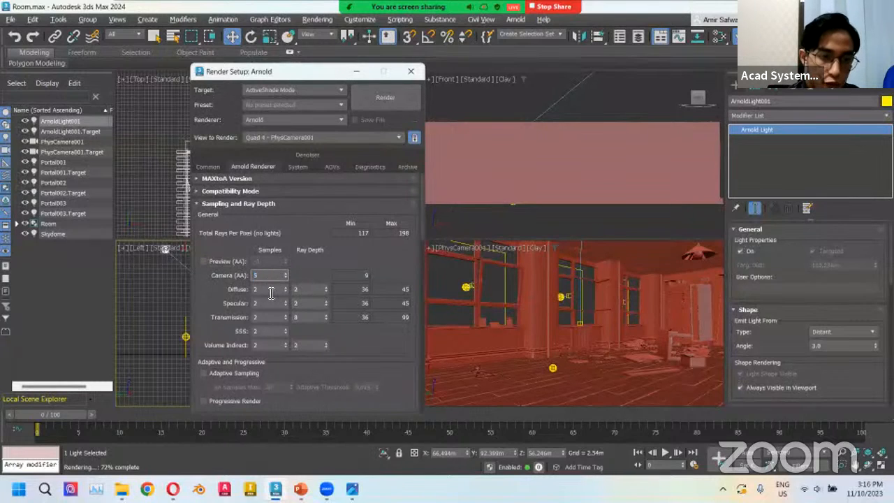
{"action": "double_click", "coordinate": [267, 289]}
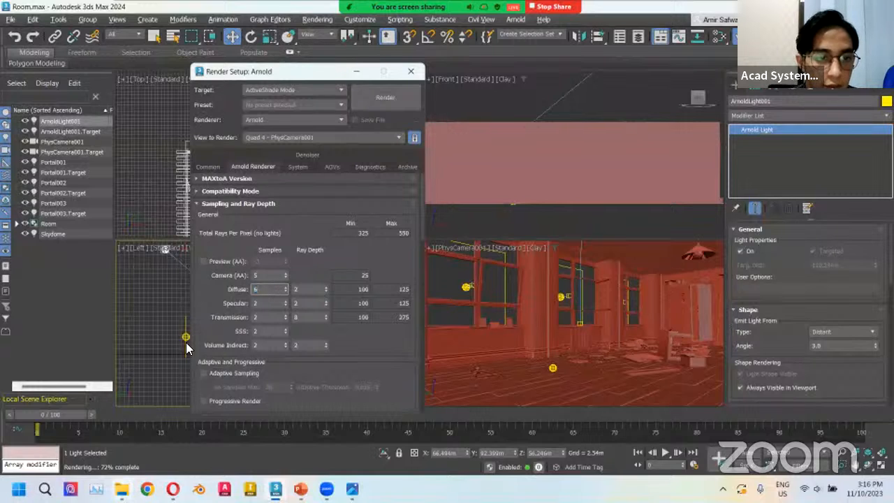
Open the saved Skydome and Quad render images in the file explorer to compare the two lighting methods.
{"action": "left_click", "coordinate": [121, 489]}
{"action": "double_click", "coordinate": [152, 225]}
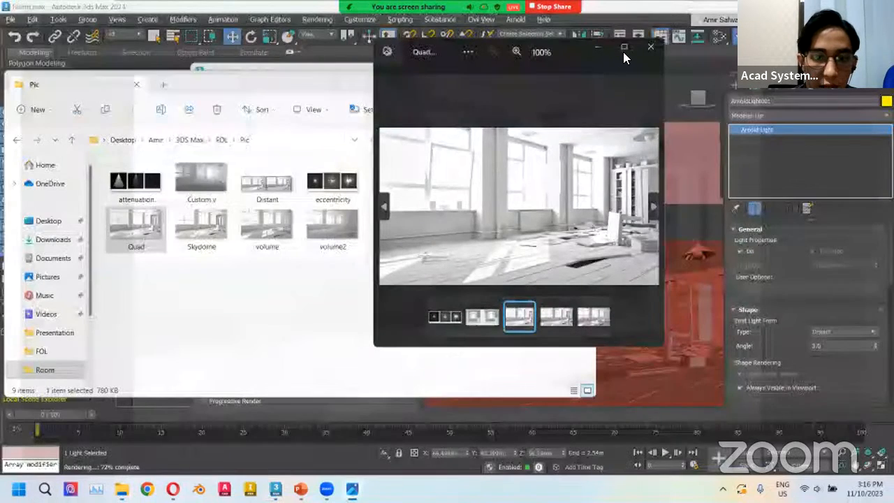
{"action": "left_click", "coordinate": [623, 47]}
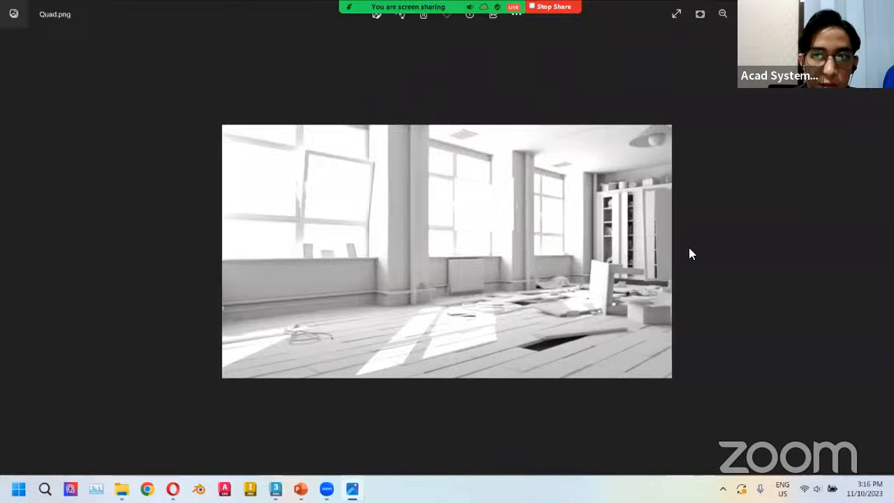
{"action": "left_click", "coordinate": [353, 489]}
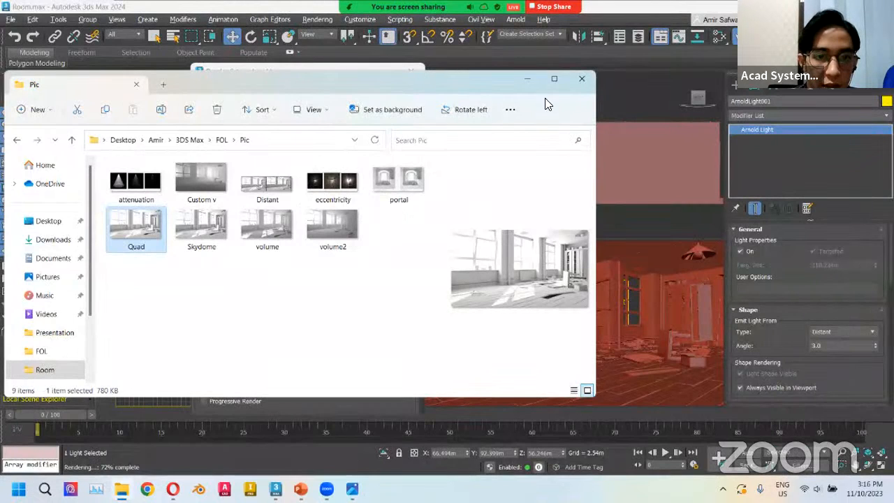
{"action": "left_click", "coordinate": [528, 78]}
{"action": "left_click", "coordinate": [412, 71]}
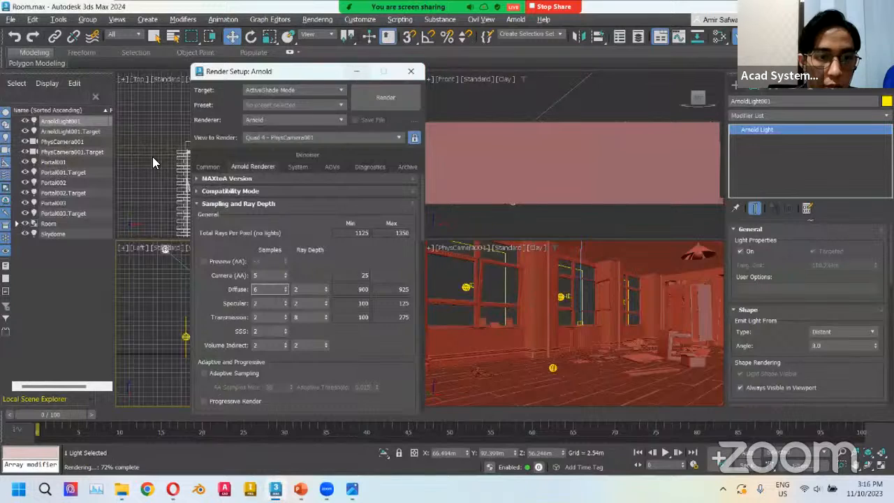
Review the Skydome's and Portal001's light properties in the modify panel.
{"action": "left_click", "coordinate": [55, 234]}
{"action": "scroll", "coordinate": [797, 267], "scroll_direction": "down", "scroll_amount": 10}
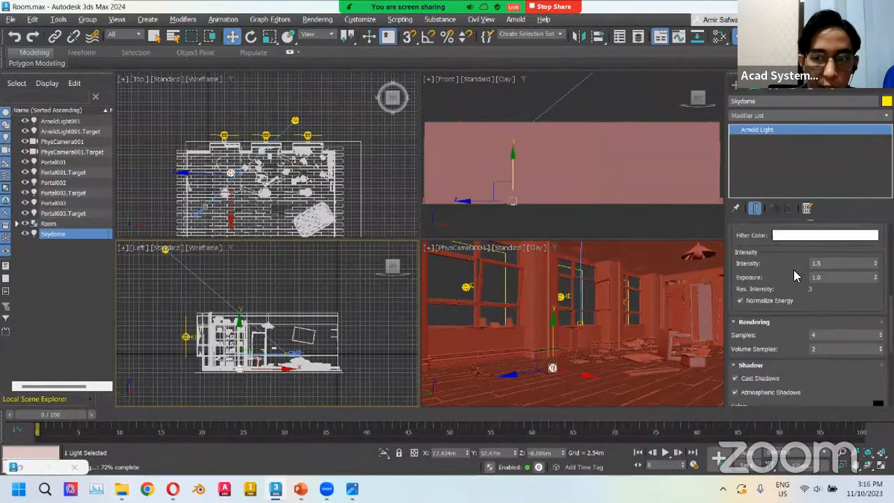
{"action": "scroll", "coordinate": [792, 301], "scroll_direction": "down", "scroll_amount": 3}
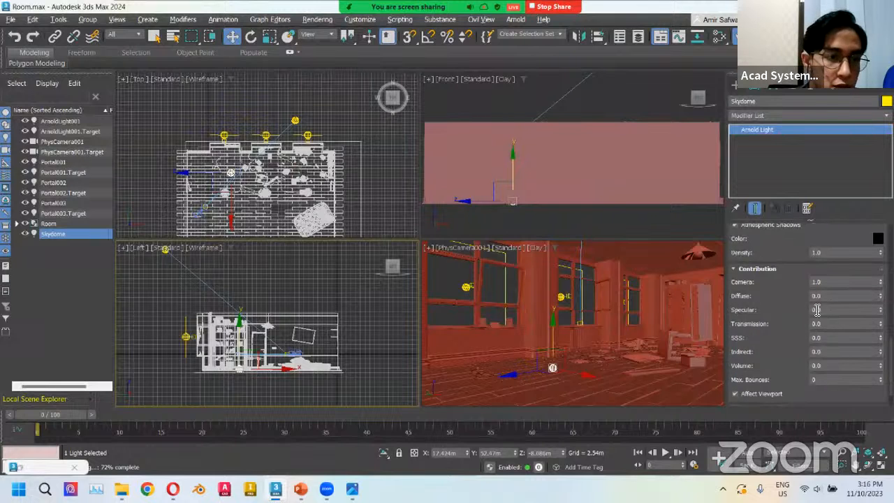
{"action": "left_click", "coordinate": [53, 162]}
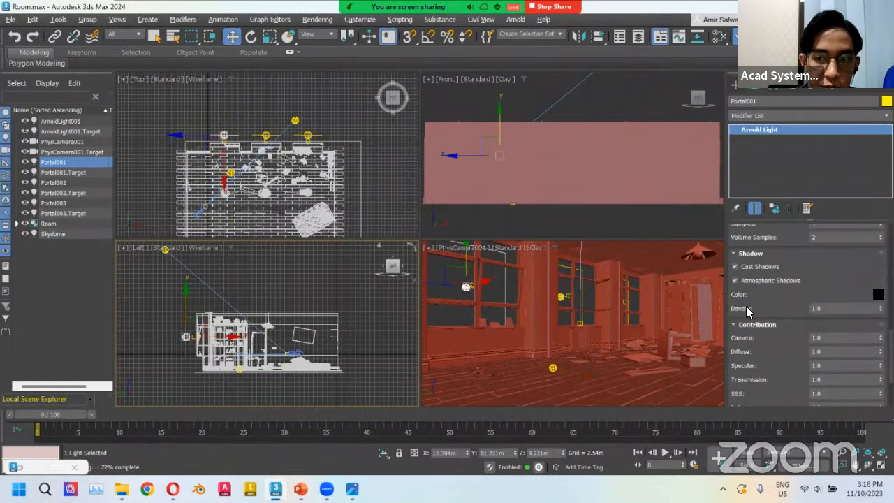
{"action": "scroll", "coordinate": [750, 307], "scroll_direction": "up", "scroll_amount": 3}
{"action": "scroll", "coordinate": [756, 301], "scroll_direction": "up", "scroll_amount": 5}
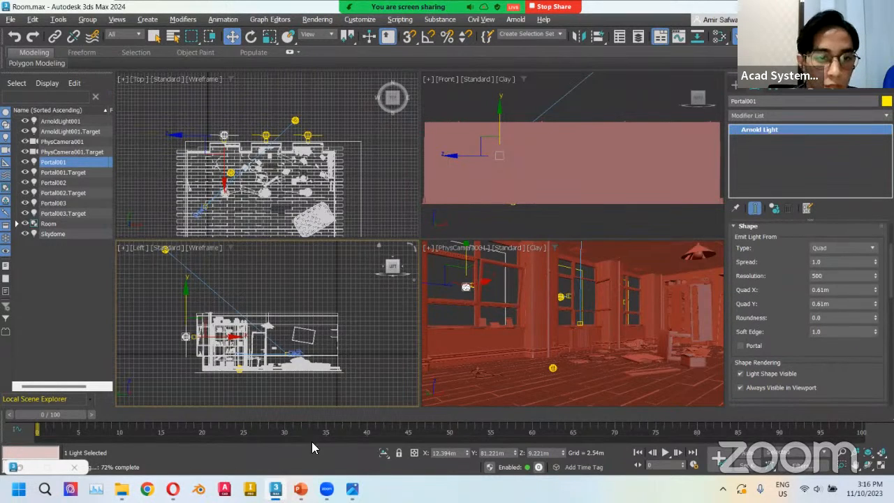
Switch to the PowerPoint presentation and go to the Volumetric Lighting slide.
{"action": "left_click", "coordinate": [302, 486]}
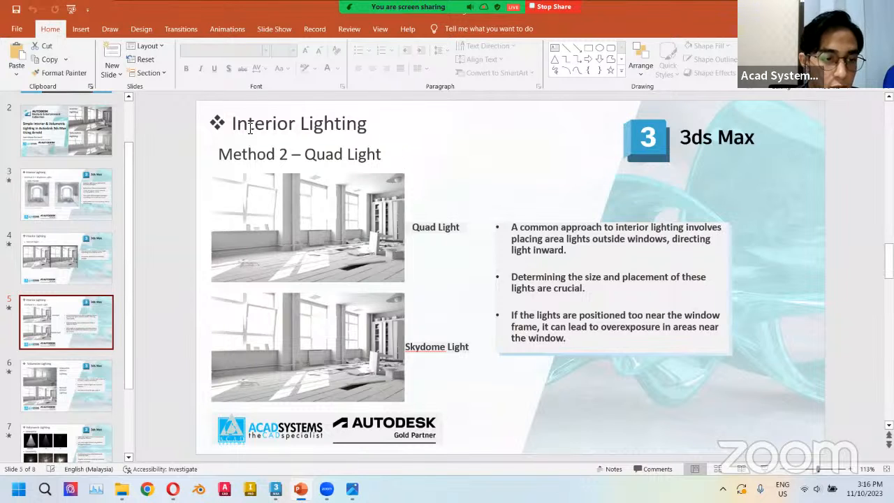
{"action": "left_click", "coordinate": [88, 401]}
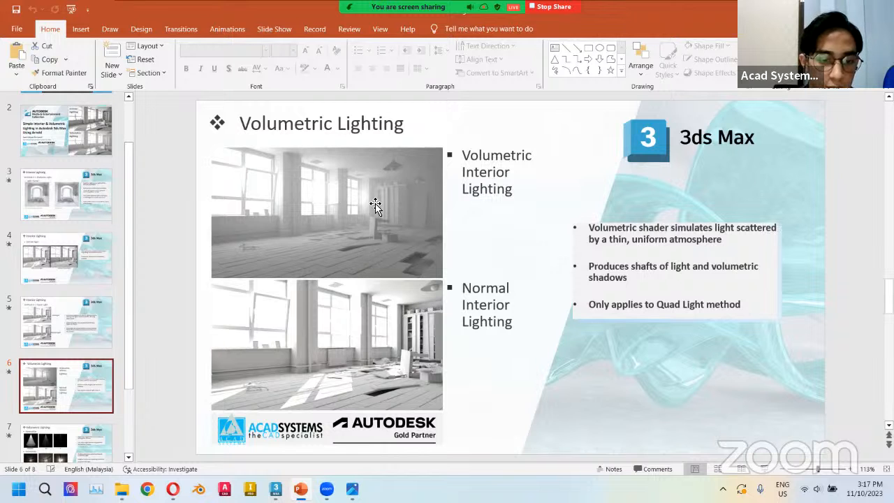
Back in the render settings, restore Camera (AA) 3 and Diffuse 2 with Preview (AA) enabled, and start an ActiveShade render.
{"action": "left_click", "coordinate": [276, 488]}
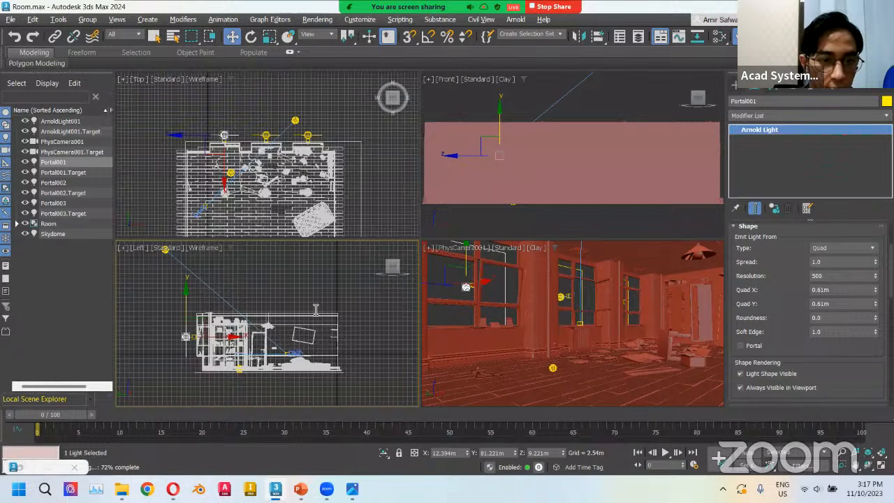
{"action": "key", "text": "F10"}
{"action": "double_click", "coordinate": [270, 277]}
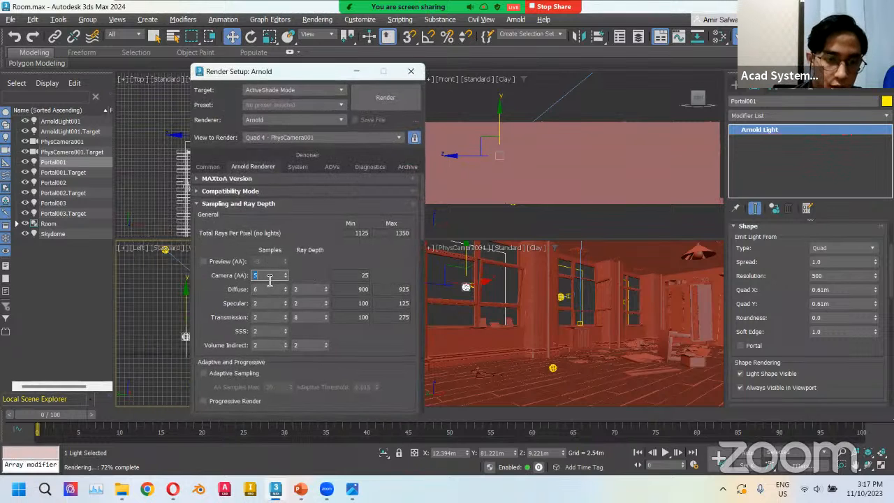
{"action": "key", "text": "Tab"}
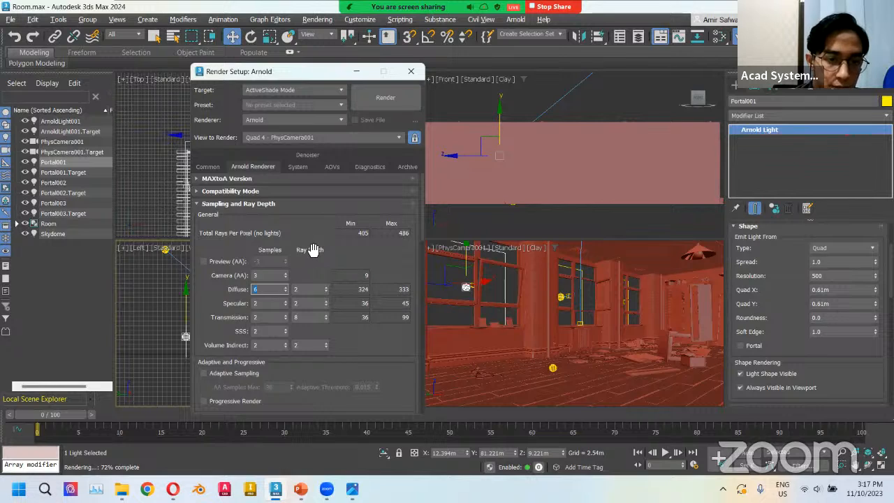
{"action": "left_click", "coordinate": [203, 261]}
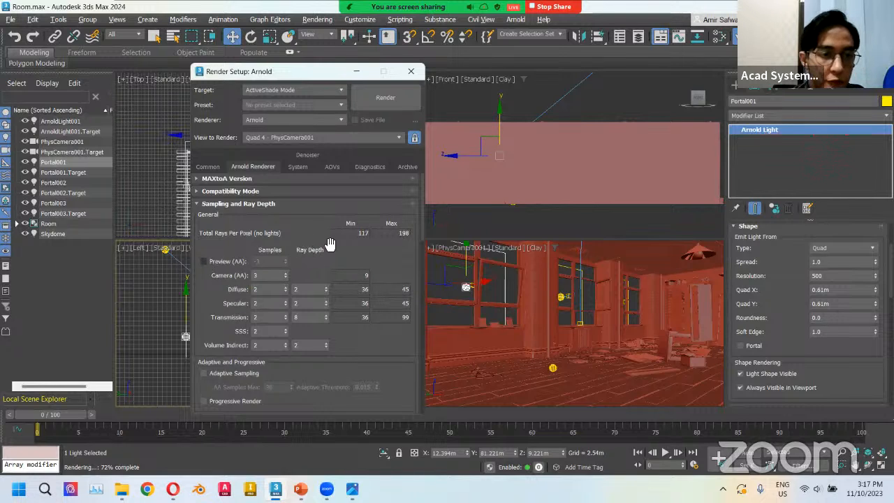
{"action": "left_click", "coordinate": [376, 97]}
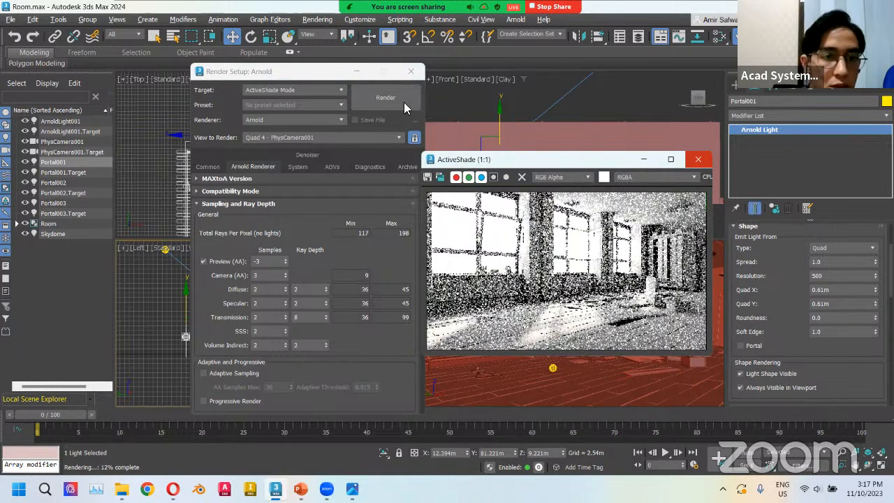
Move the Render Setup window aside and open the Slate Material Editor.
{"action": "left_click_drag", "start_coordinate": [275, 69], "coordinate": [607, 76]}
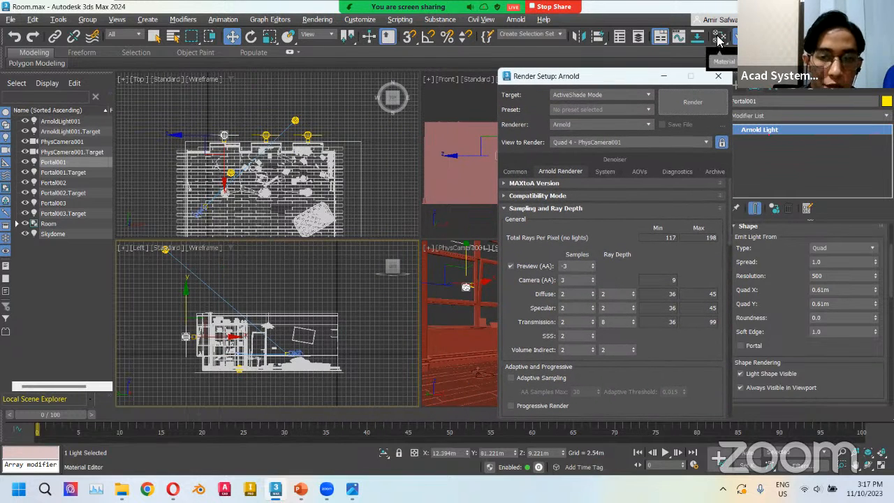
{"action": "left_click", "coordinate": [719, 37]}
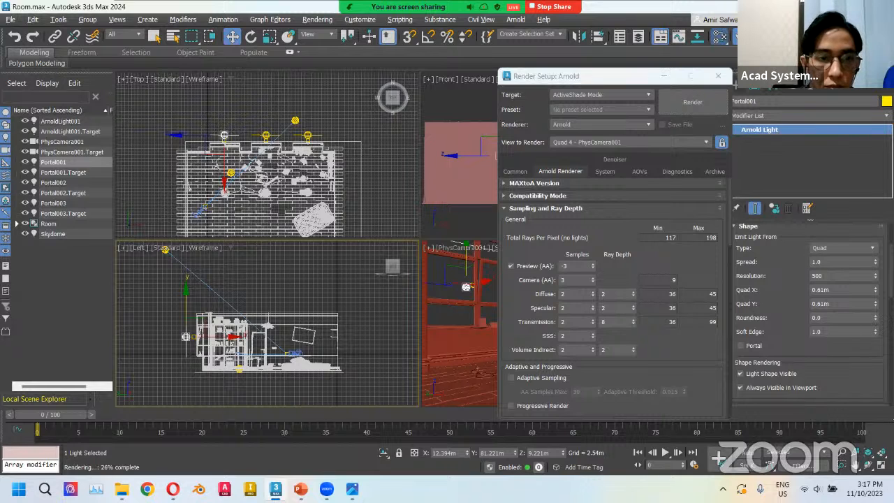
{"action": "left_click_drag", "start_coordinate": [105, 87], "coordinate": [139, 92]}
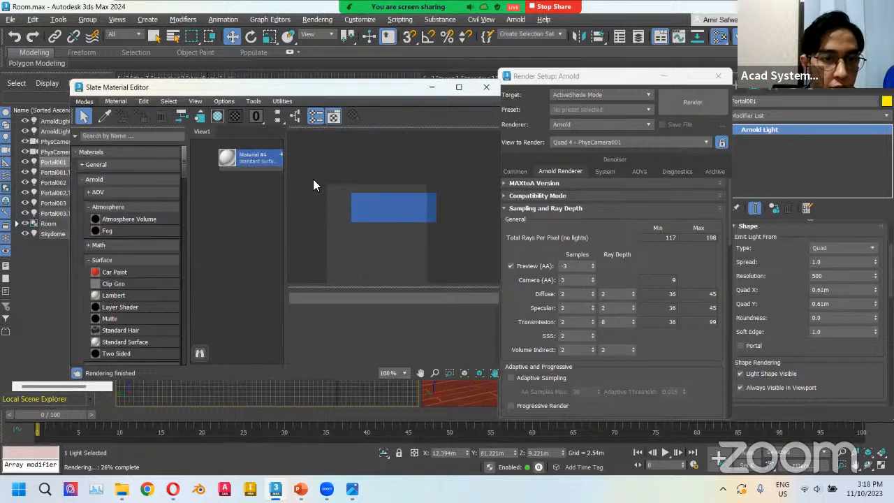
{"action": "left_click", "coordinate": [84, 101]}
{"action": "left_click", "coordinate": [102, 113]}
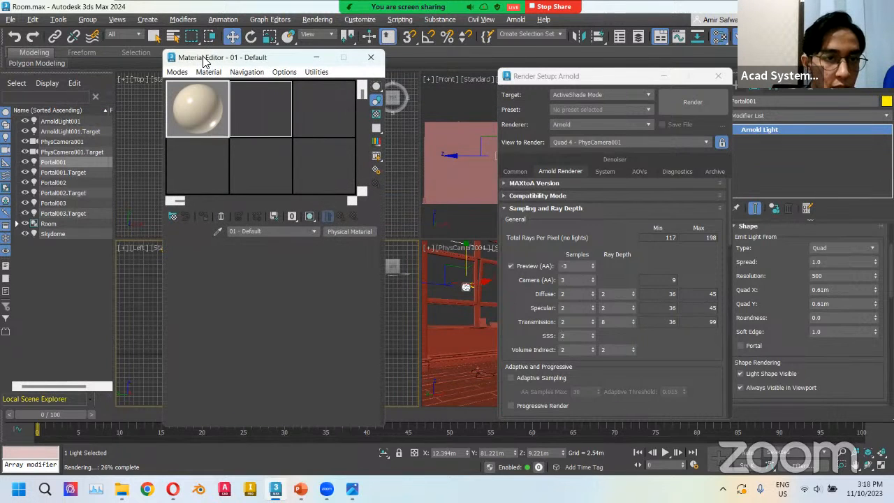
{"action": "left_click", "coordinate": [165, 74]}
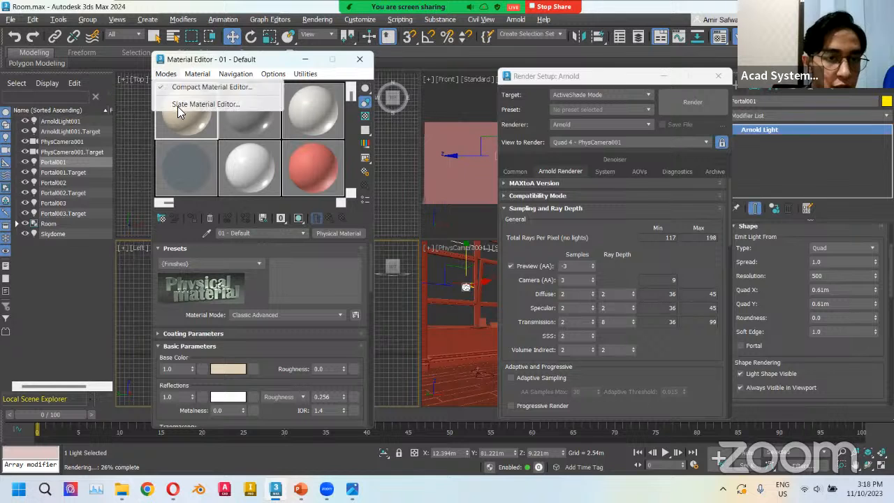
{"action": "left_click", "coordinate": [198, 105]}
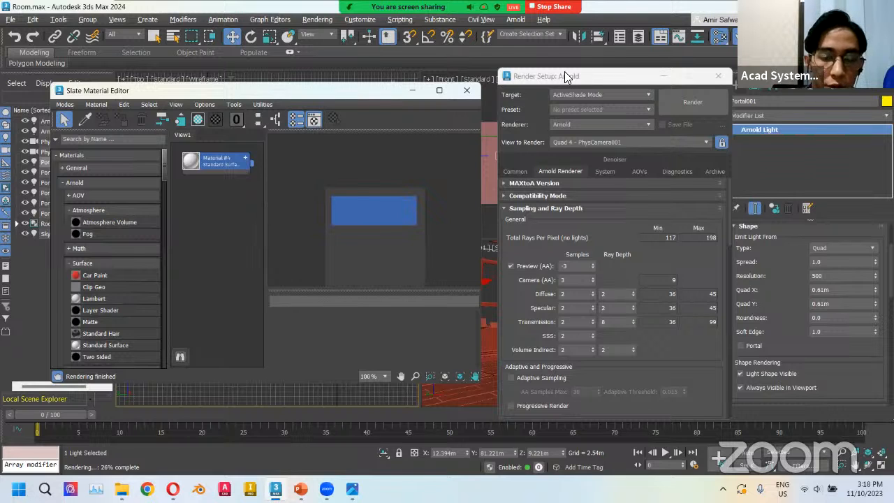
Add an Arnold Atmosphere Volume material node to the Slate Material Editor view.
{"action": "left_click_drag", "start_coordinate": [569, 75], "coordinate": [563, 73]}
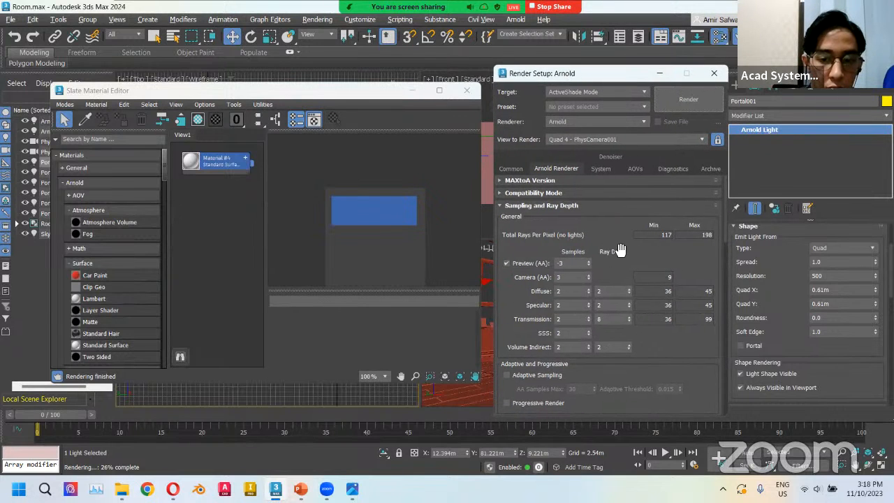
{"action": "scroll", "coordinate": [601, 241], "scroll_direction": "down", "scroll_amount": 5}
{"action": "scroll", "coordinate": [592, 241], "scroll_direction": "down", "scroll_amount": 10}
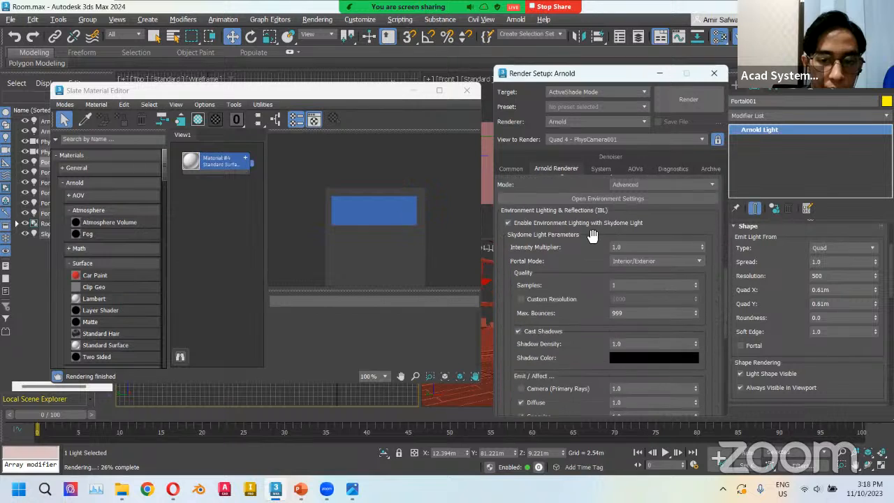
{"action": "scroll", "coordinate": [592, 237], "scroll_direction": "down", "scroll_amount": 6}
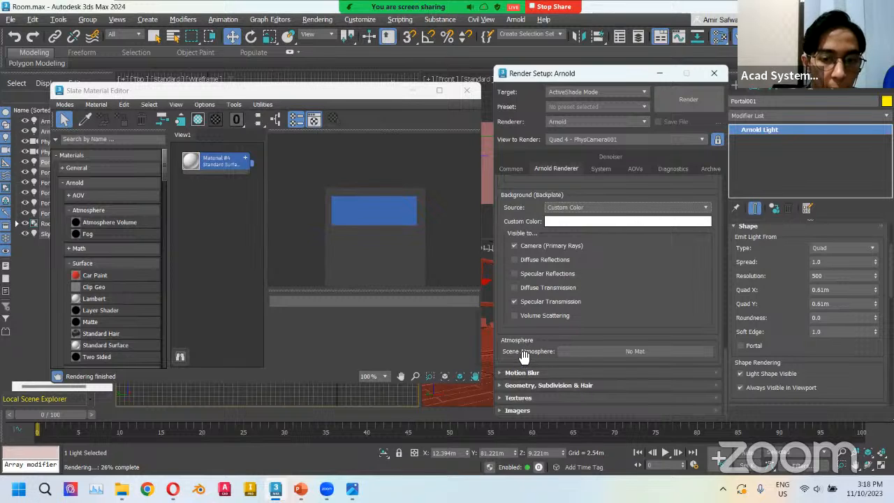
{"action": "left_click", "coordinate": [299, 89]}
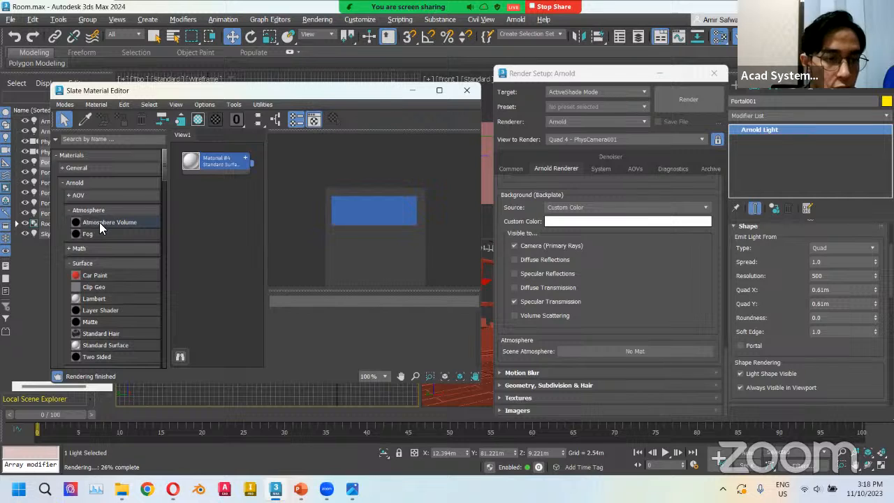
{"action": "left_click_drag", "start_coordinate": [94, 223], "coordinate": [209, 224]}
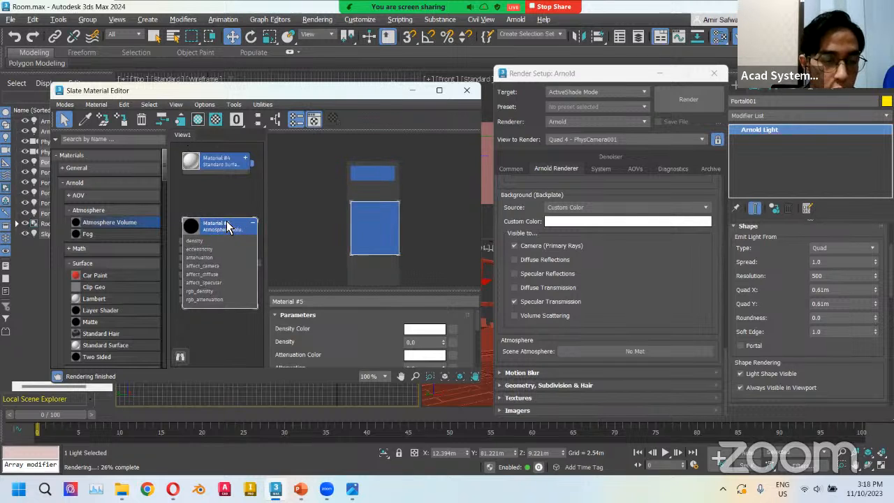
{"action": "left_click_drag", "start_coordinate": [216, 233], "coordinate": [208, 235]}
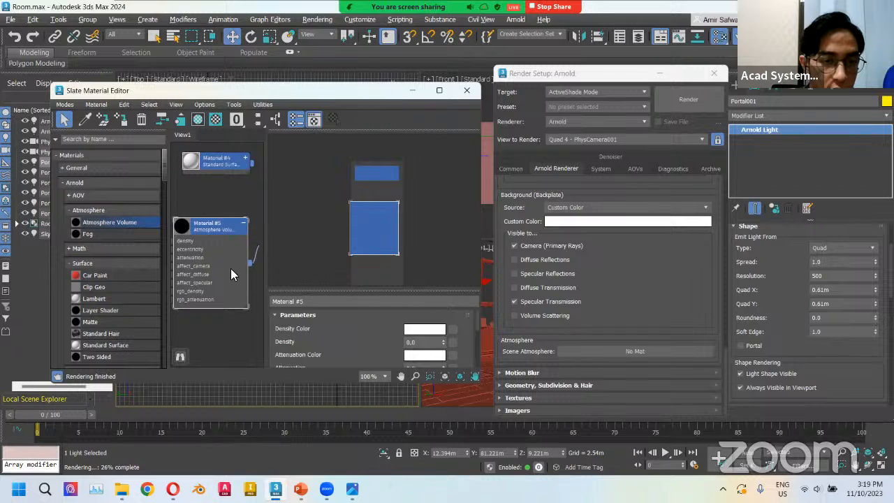
Assign the Atmosphere Volume material as an instance to the Scene Atmosphere slot and start an ActiveShade render.
{"action": "left_click_drag", "start_coordinate": [231, 268], "coordinate": [574, 349]}
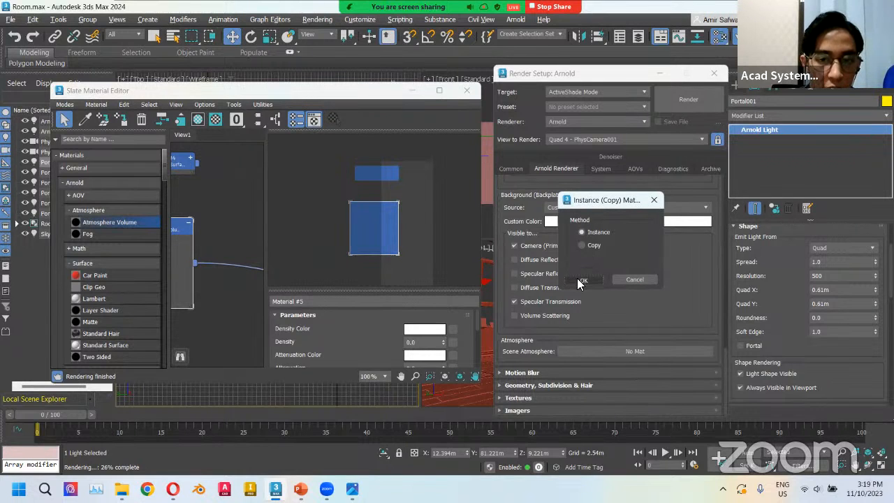
{"action": "left_click", "coordinate": [583, 280]}
{"action": "left_click_drag", "start_coordinate": [179, 226], "coordinate": [243, 226]}
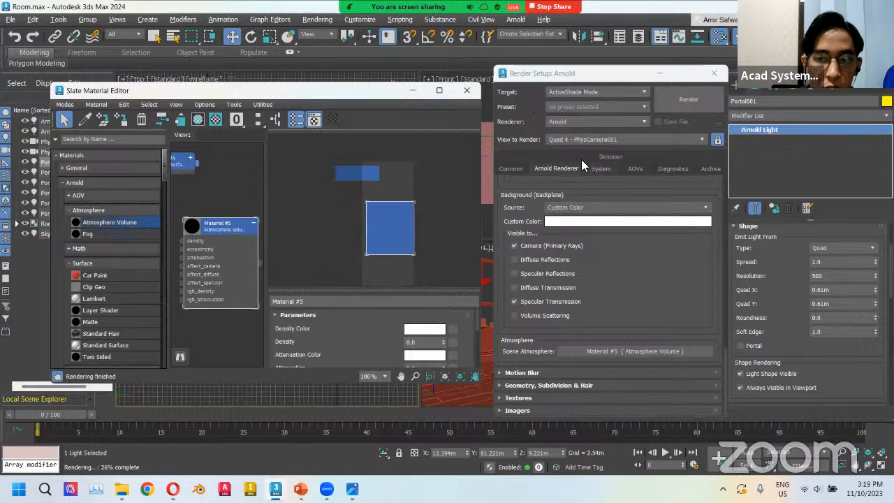
{"action": "left_click", "coordinate": [688, 99]}
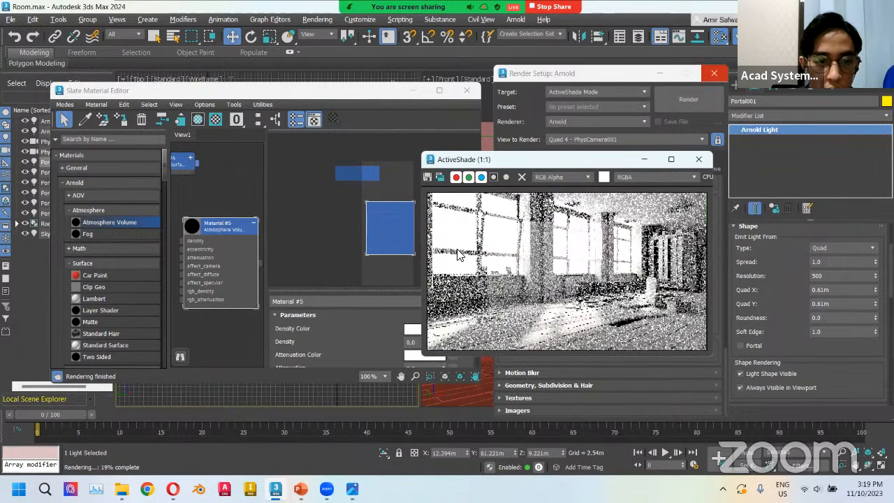
Close Render Setup and set the Atmosphere Volume's Density to 0.001.
{"action": "left_click", "coordinate": [713, 74]}
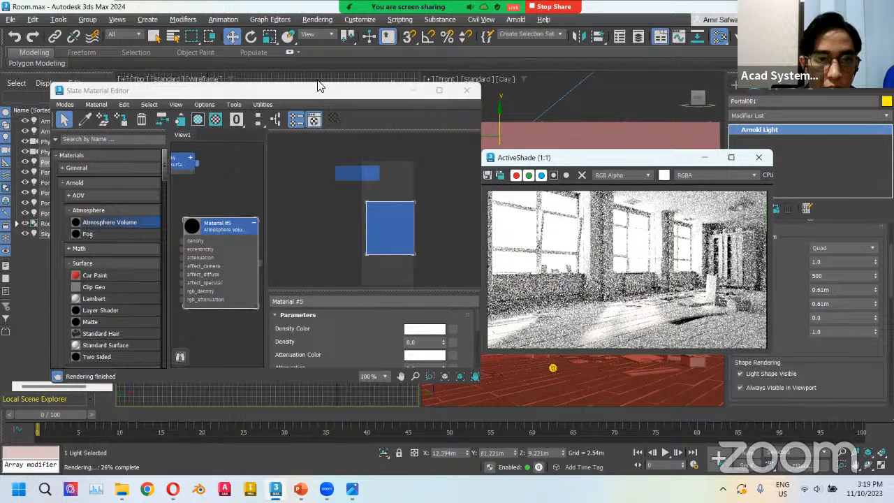
{"action": "left_click_drag", "start_coordinate": [319, 82], "coordinate": [324, 48]}
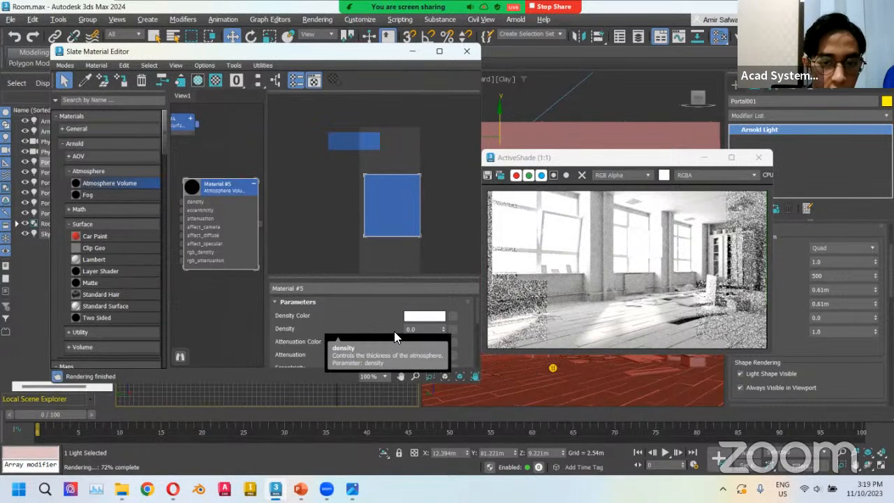
{"action": "double_click", "coordinate": [413, 329]}
{"action": "type", "text": "0.001"}
{"action": "key", "text": "Return"}
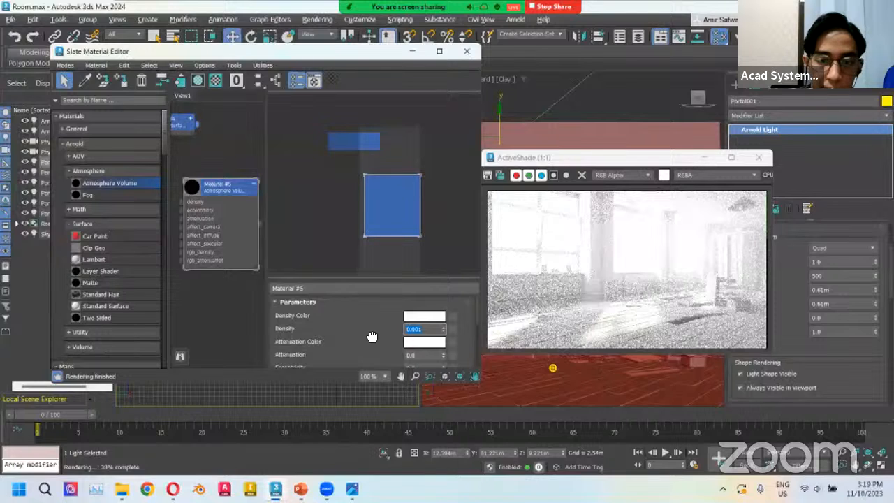
{"action": "scroll", "coordinate": [371, 335], "scroll_direction": "down", "scroll_amount": 1}
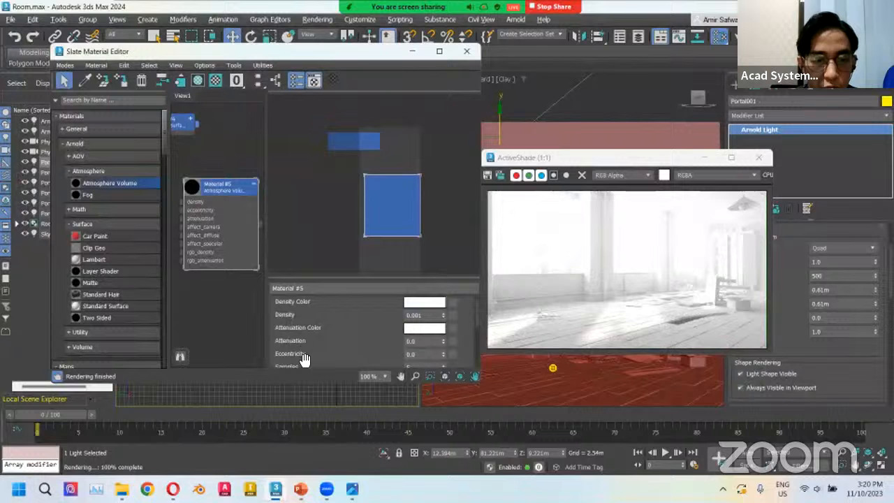
Switch to the PowerPoint presentation to view the Volumetric Lighting slide.
{"action": "left_click", "coordinate": [300, 488]}
{"action": "scroll", "coordinate": [191, 300], "scroll_direction": "down", "scroll_amount": 1}
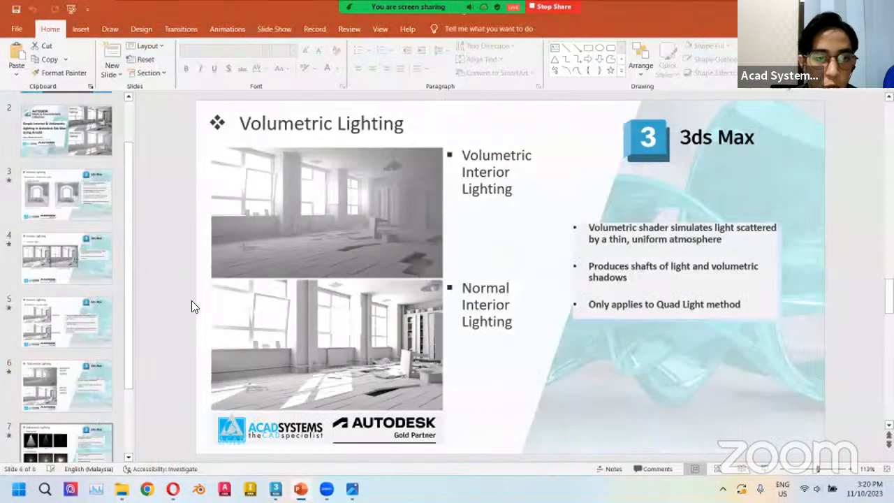
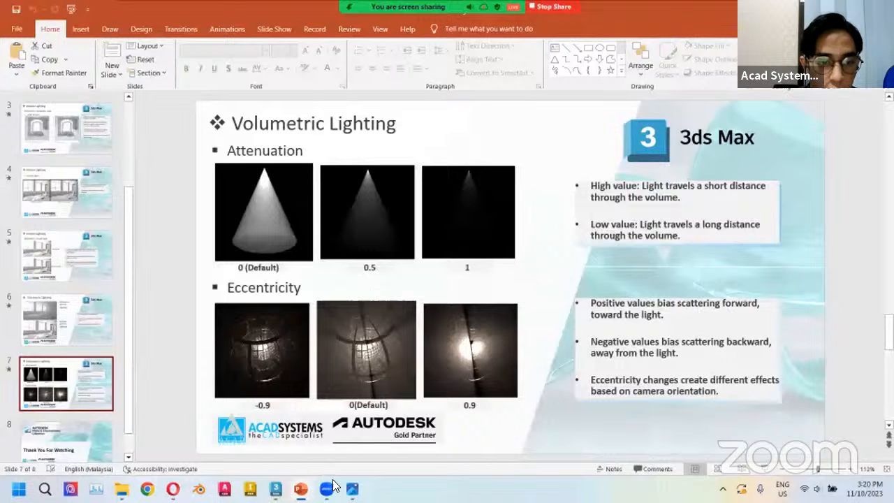
Return to 3ds Max and try several Attenuation values on the Atmosphere Volume, resetting it to its default.
{"action": "key", "text": "alt+Tab"}
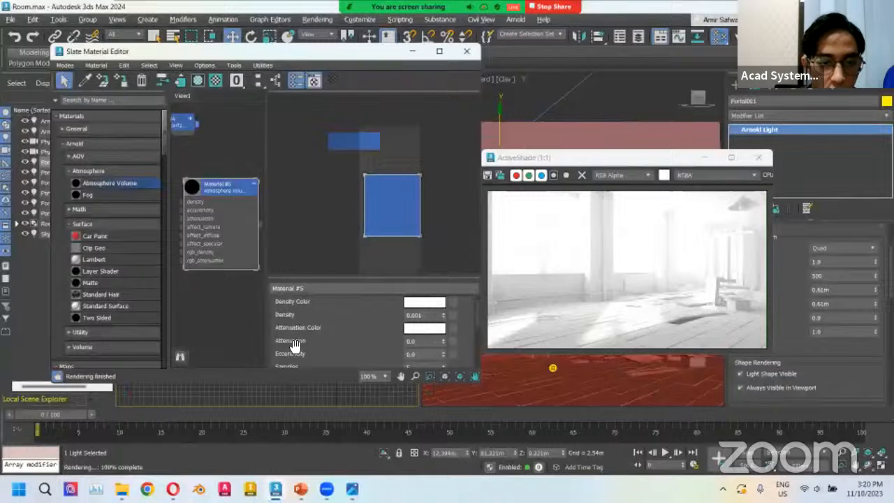
{"action": "left_click", "coordinate": [442, 339]}
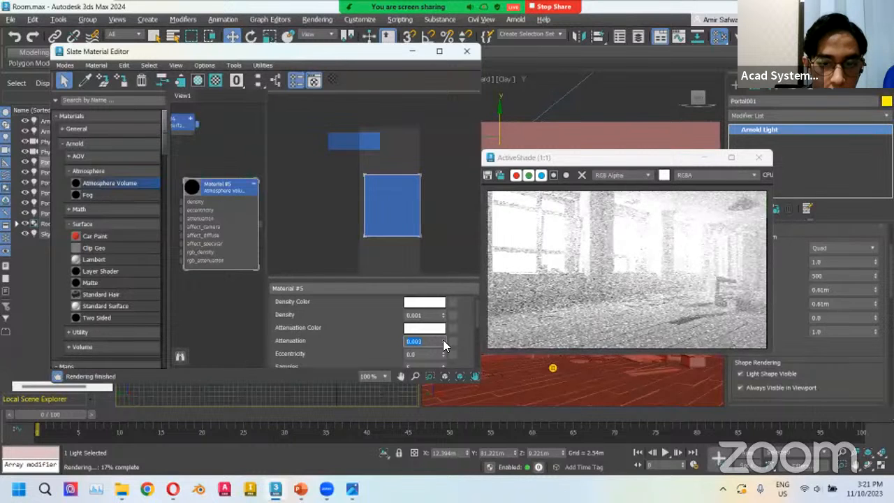
{"action": "left_click_drag", "start_coordinate": [442, 340], "coordinate": [443, 317]}
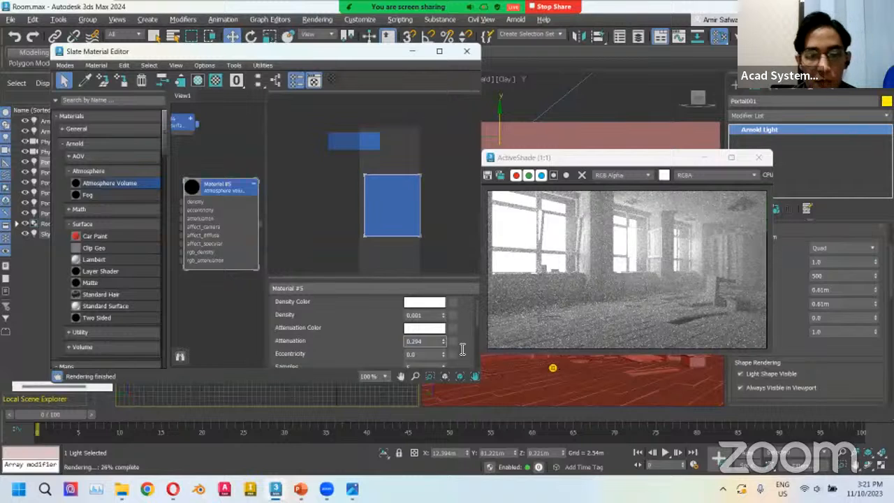
{"action": "left_click_drag", "start_coordinate": [433, 341], "coordinate": [399, 344]}
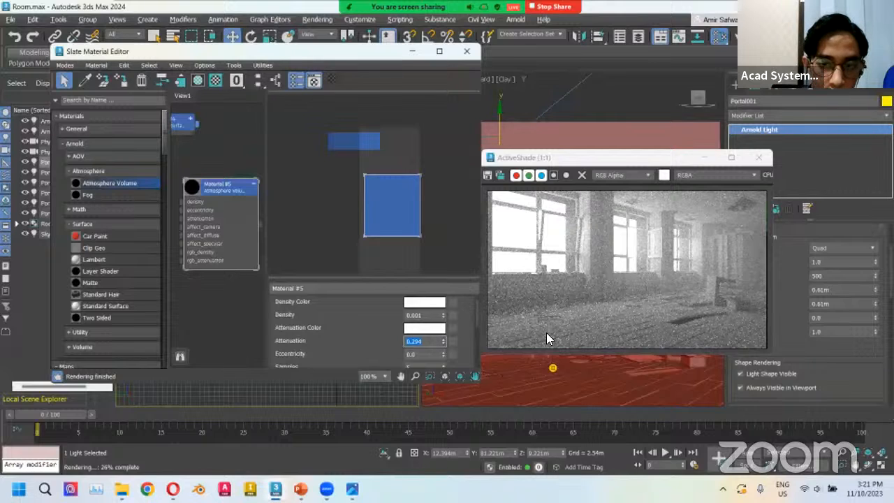
{"action": "type", "text": "0"}
{"action": "key", "text": "Return"}
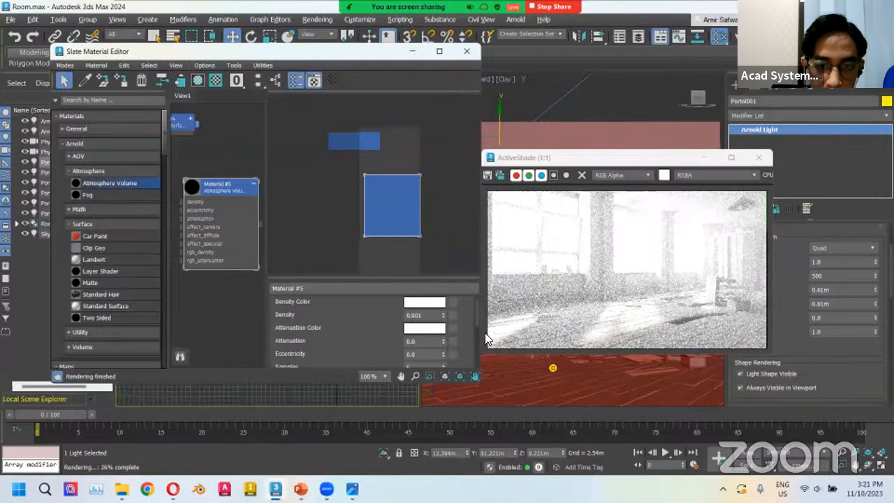
{"action": "type", "text": "01"}
{"action": "key", "text": "Return"}
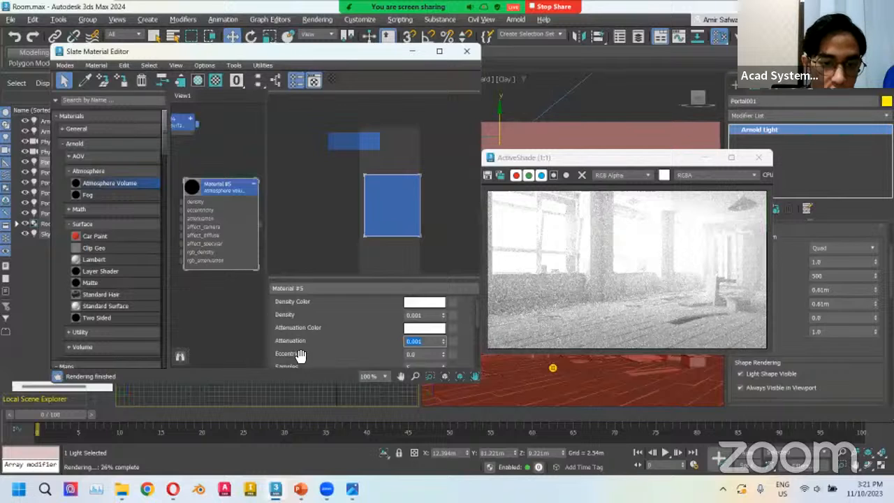
{"action": "right_click", "coordinate": [442, 340]}
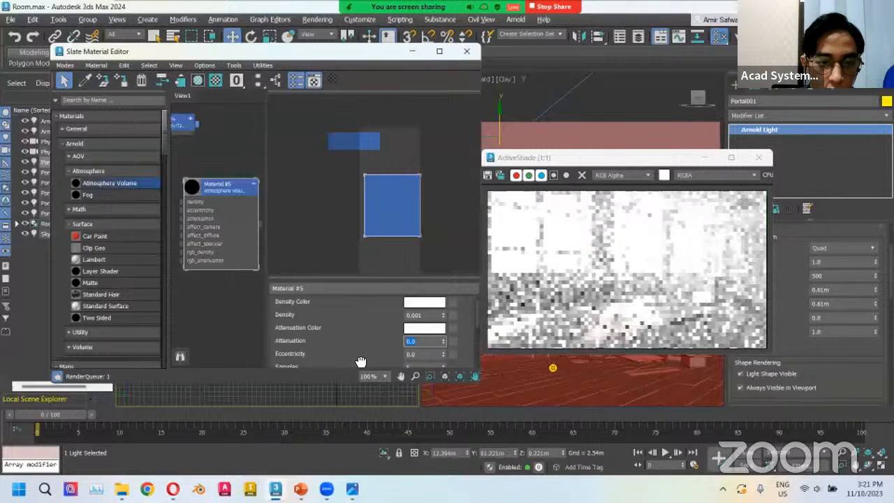
Set the Atmosphere Volume's Eccentricity to -0.95.
{"action": "scroll", "coordinate": [419, 342], "scroll_direction": "down", "scroll_amount": 1}
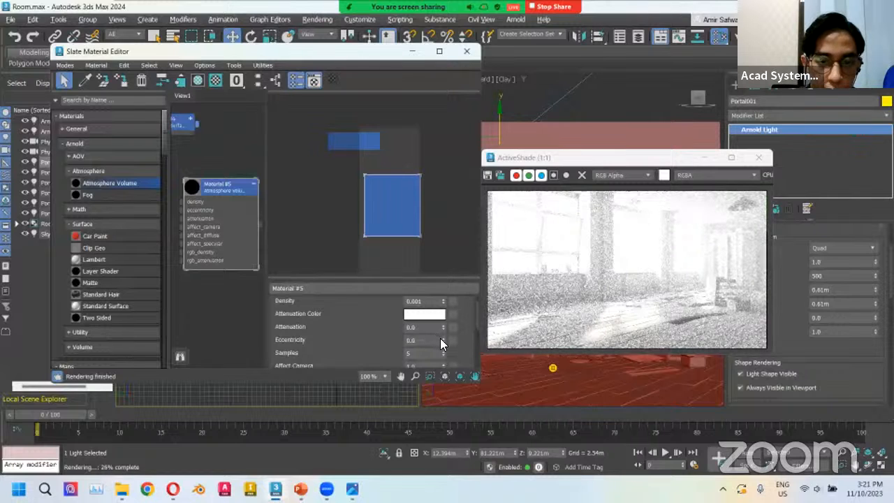
{"action": "left_click", "coordinate": [443, 338]}
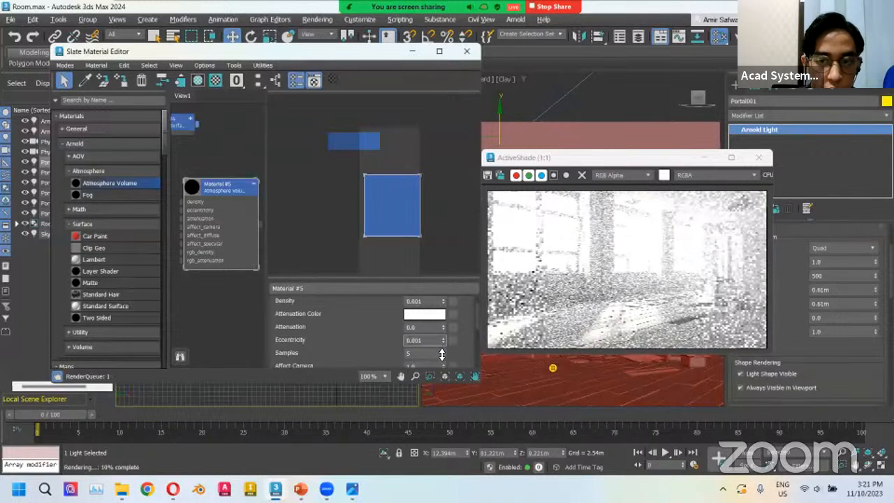
{"action": "left_click_drag", "start_coordinate": [441, 354], "coordinate": [444, 381]}
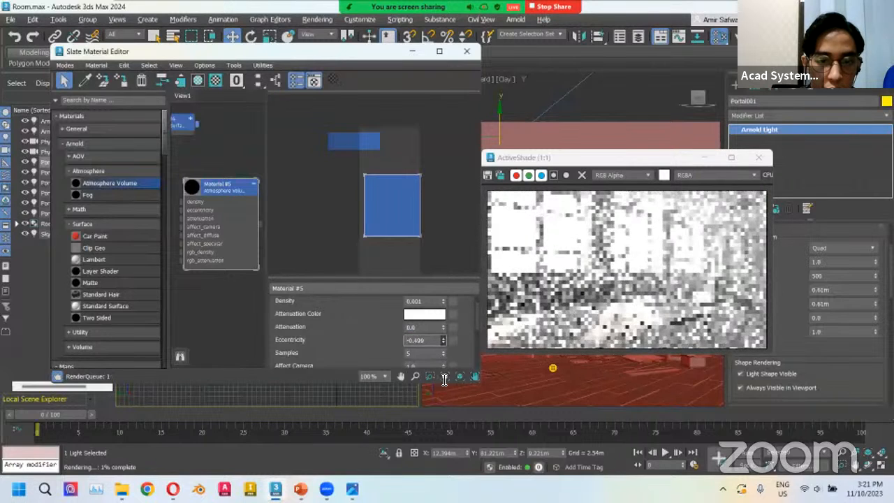
{"action": "double_click", "coordinate": [416, 339]}
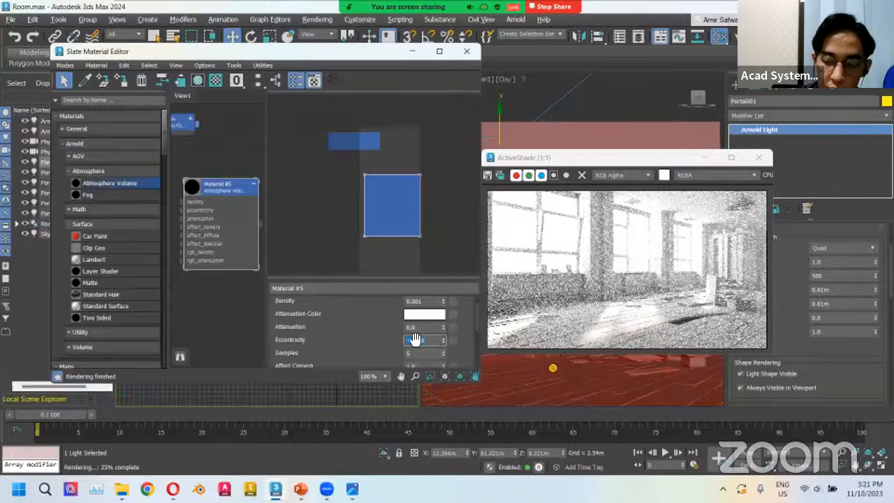
{"action": "type", "text": "-0."}
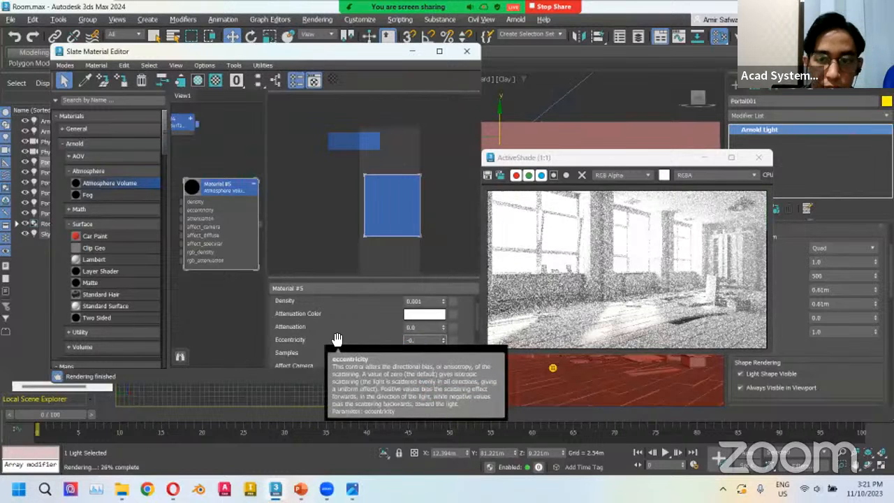
{"action": "type", "text": "95"}
{"action": "key", "text": "Return"}
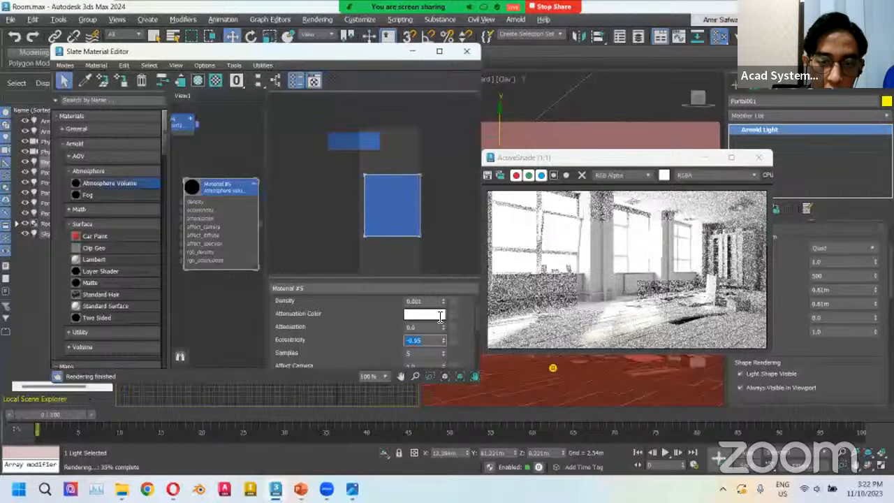
Raise the Density to 0.005 and reset the Eccentricity to 0.
{"action": "scroll", "coordinate": [440, 318], "scroll_direction": "up", "scroll_amount": 1}
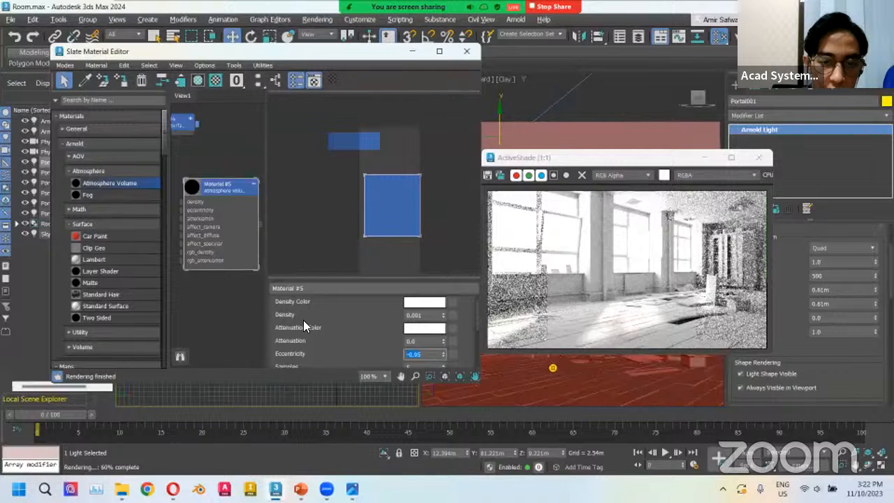
{"action": "left_click", "coordinate": [443, 313]}
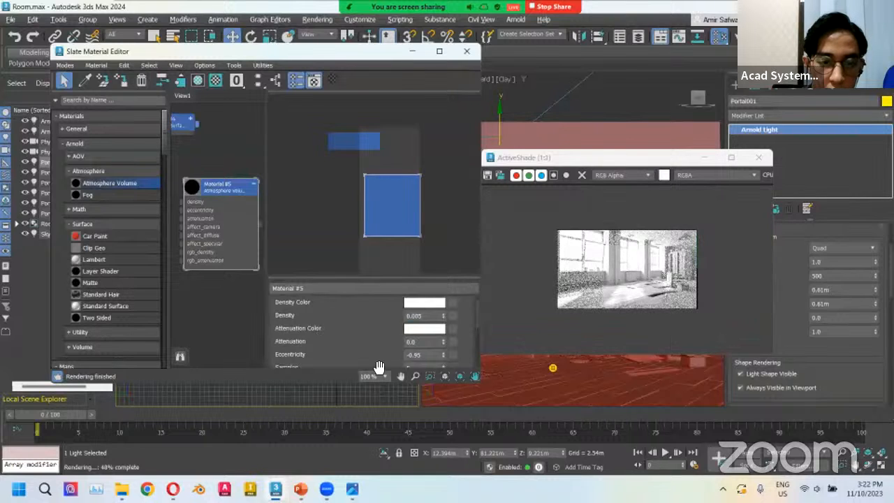
{"action": "double_click", "coordinate": [430, 354]}
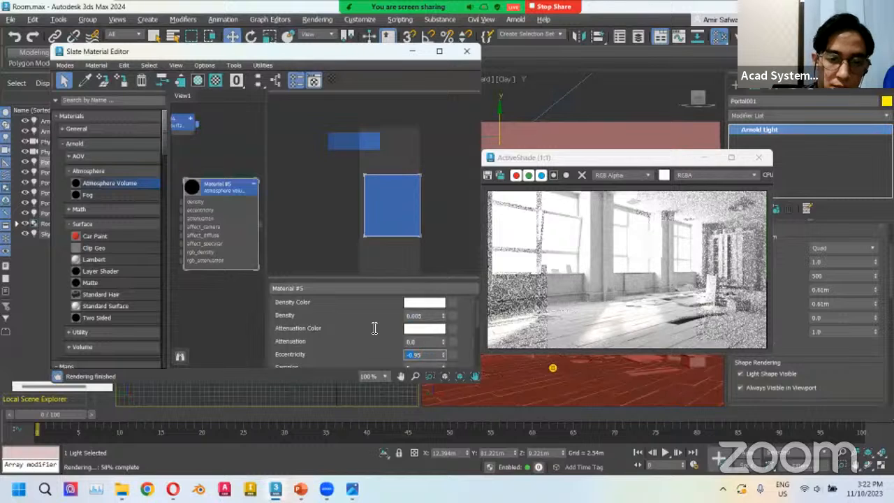
{"action": "type", "text": "0"}
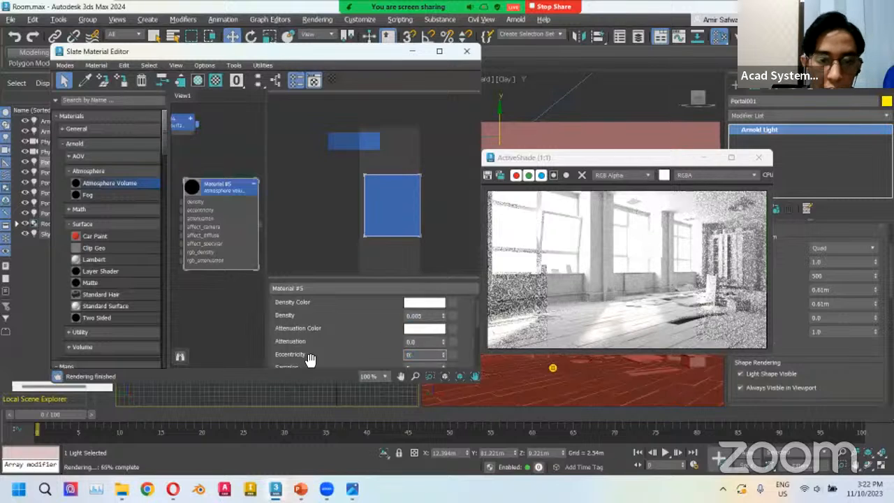
{"action": "key", "text": "Return"}
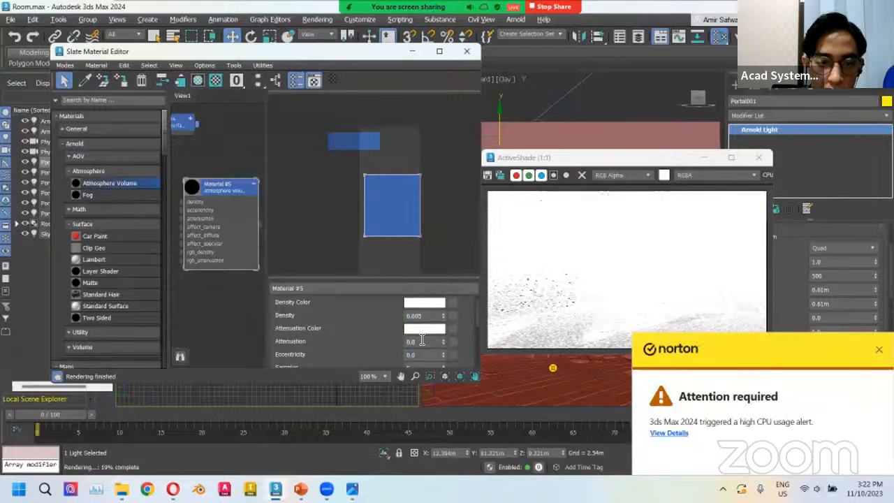
Set the Attenuation to about 0.113 and lower the Density back to 0.001.
{"action": "double_click", "coordinate": [434, 340]}
{"action": "type", "text": "0.003"}
{"action": "key", "text": "Return"}
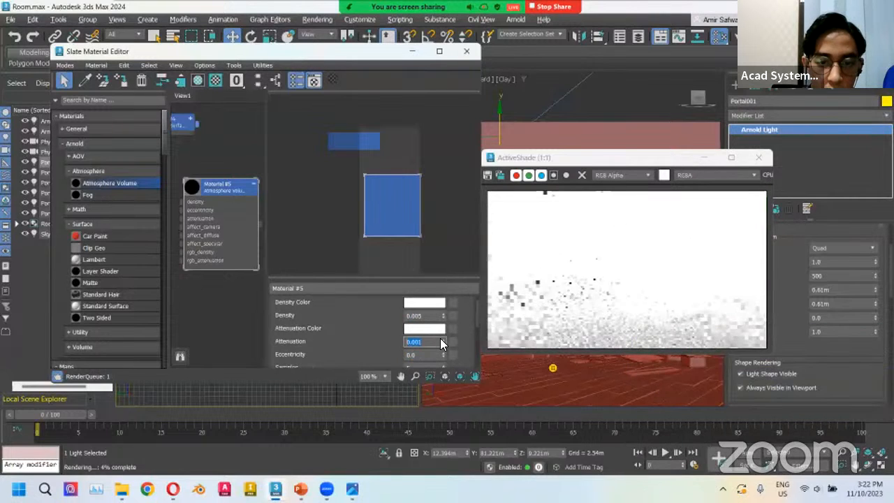
{"action": "left_click_drag", "start_coordinate": [444, 333], "coordinate": [442, 336]}
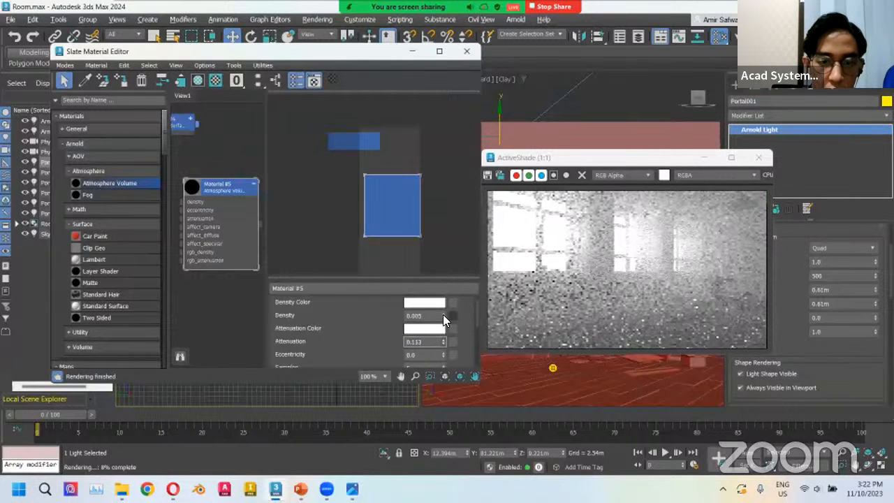
{"action": "left_click", "coordinate": [443, 316]}
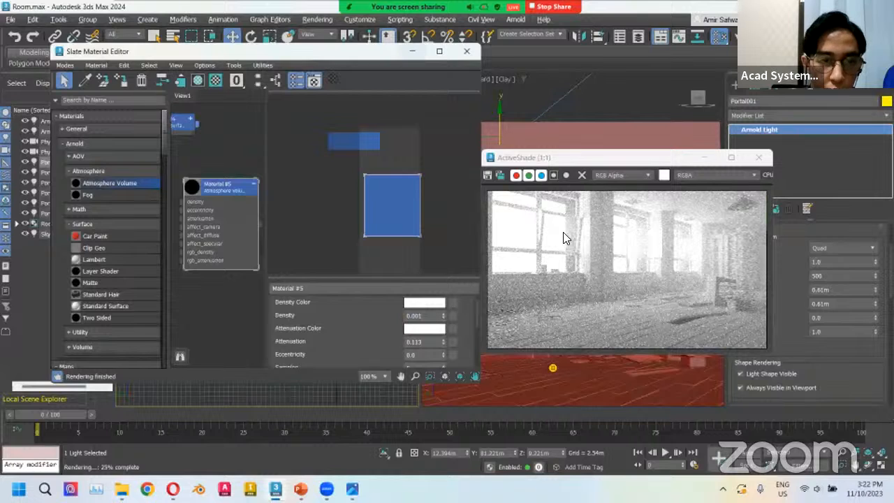
Minimize the Slate Material Editor and select the sun light with its target in the Top viewport.
{"action": "left_click", "coordinate": [412, 51]}
{"action": "scroll", "coordinate": [283, 113], "scroll_direction": "up", "scroll_amount": 3}
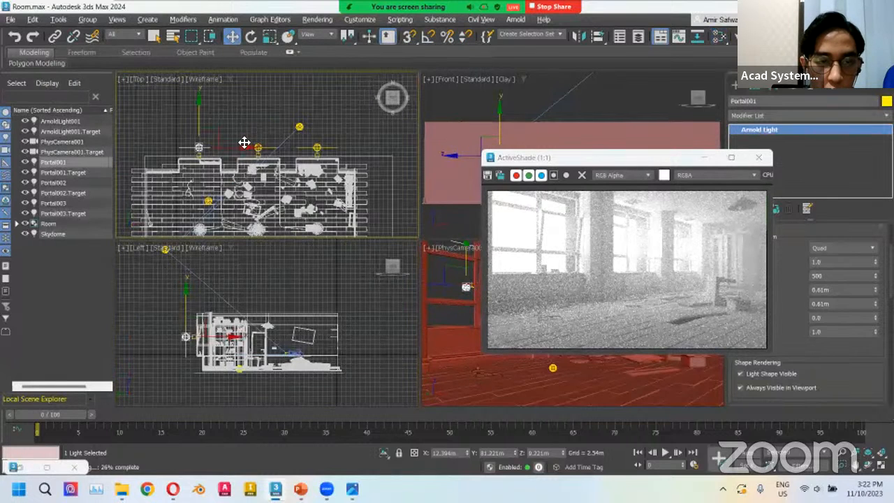
{"action": "scroll", "coordinate": [236, 136], "scroll_direction": "up", "scroll_amount": 3}
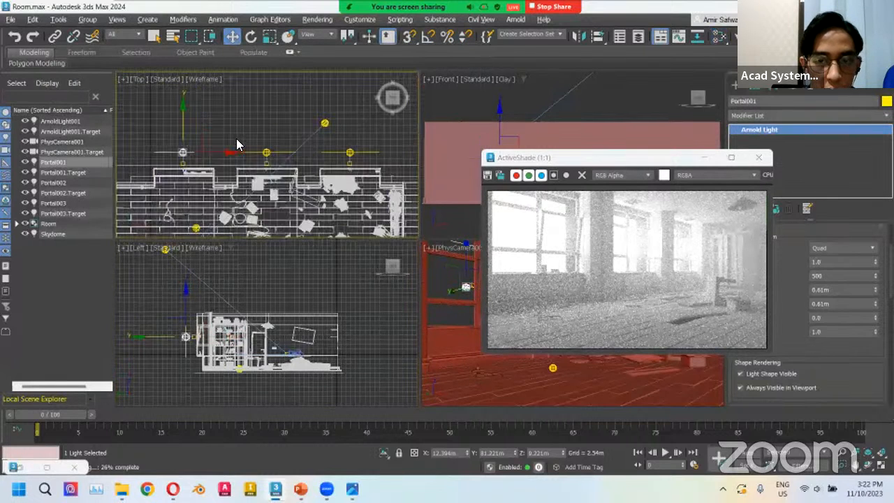
{"action": "middle_click_drag", "start_coordinate": [250, 133], "coordinate": [242, 141]}
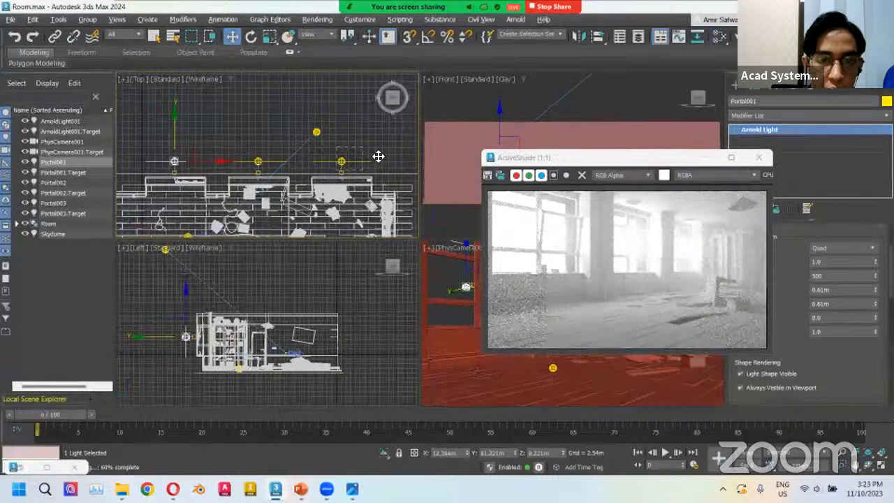
{"action": "left_click_drag", "start_coordinate": [336, 147], "coordinate": [415, 163]}
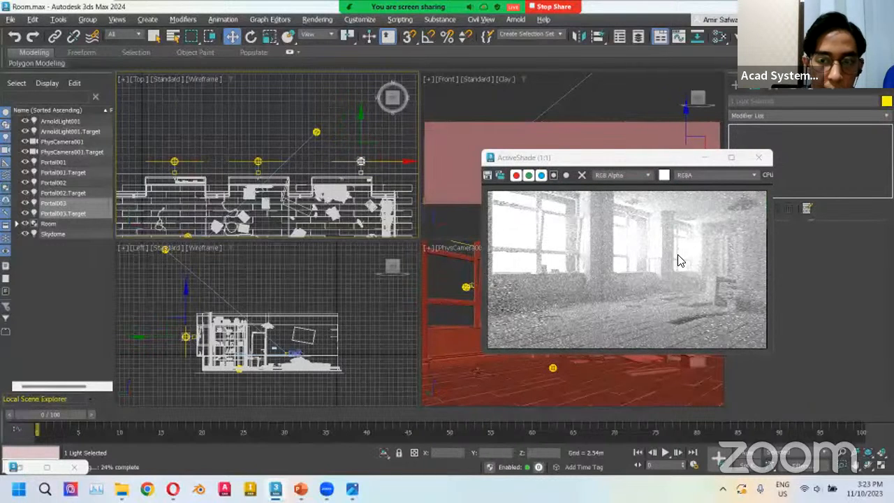
{"action": "left_click", "coordinate": [258, 162]}
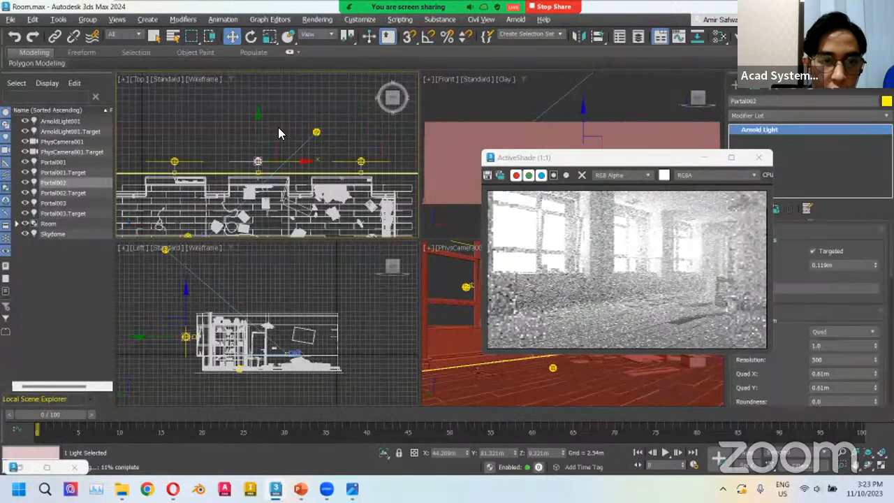
{"action": "left_click_drag", "start_coordinate": [278, 132], "coordinate": [239, 175]}
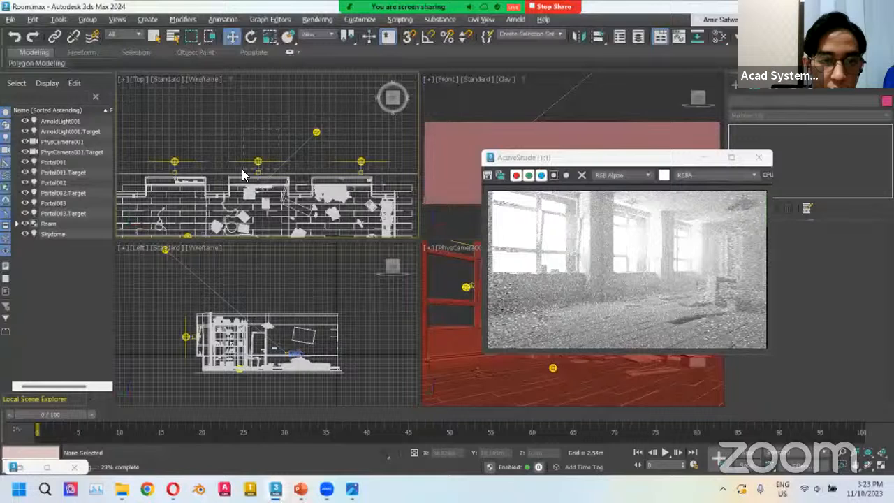
{"action": "left_click_drag", "start_coordinate": [346, 148], "coordinate": [351, 148]}
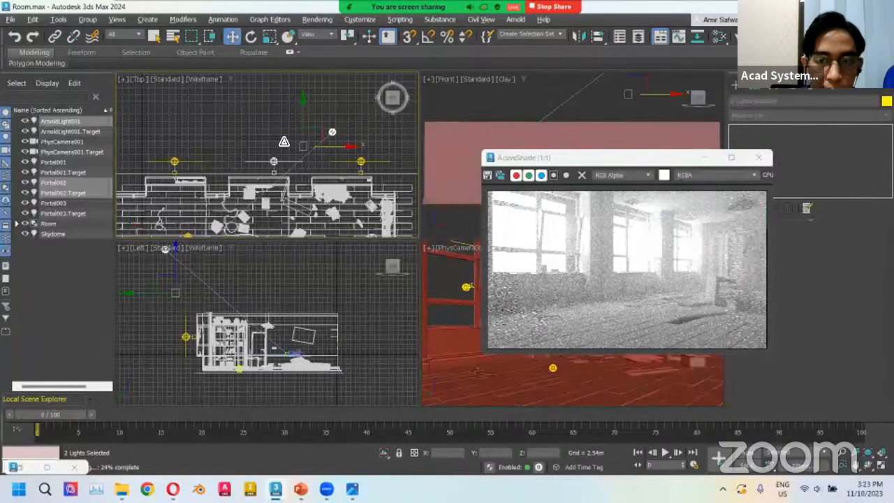
Try scaling the sun light in the Top viewport and undo the changes.
{"action": "key", "text": "r"}
{"action": "left_click_drag", "start_coordinate": [331, 129], "coordinate": [328, 131]}
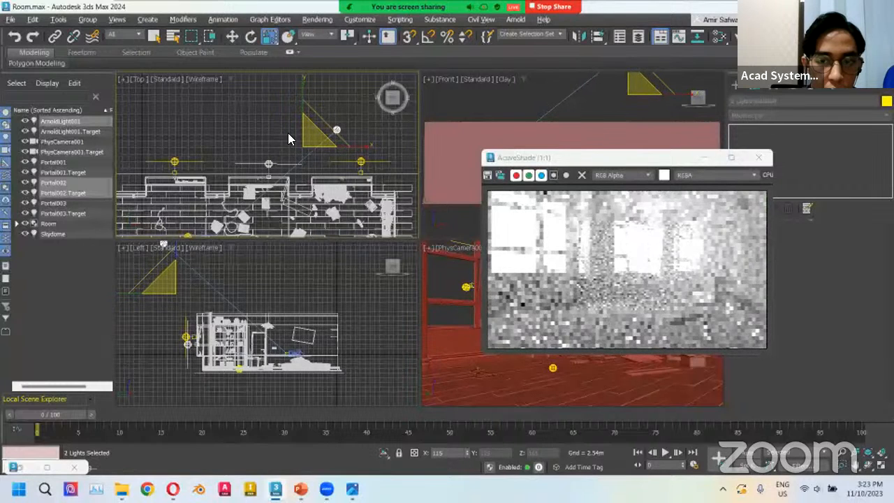
{"action": "left_click", "coordinate": [294, 138]}
{"action": "mouse_move", "coordinate": [198, 135]}
{"action": "left_mouse_down"}
{"action": "mouse_move", "coordinate": [155, 172]}
{"action": "mouse_move", "coordinate": [208, 131]}
{"action": "left_mouse_up"}
{"action": "key", "text": "ctrl+z"}
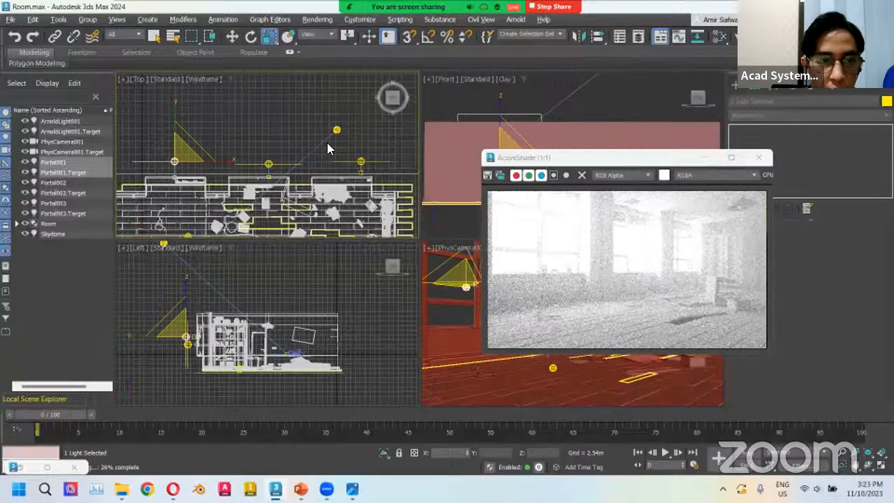
{"action": "left_click", "coordinate": [166, 177]}
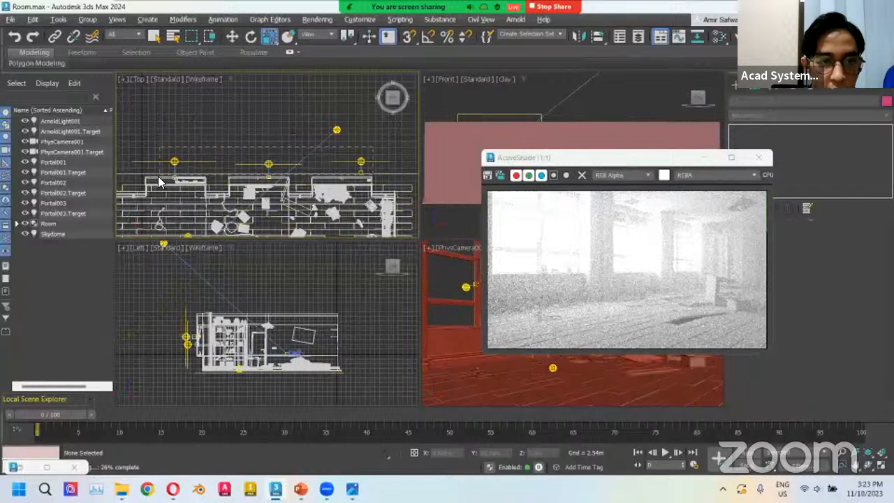
{"action": "left_click_drag", "start_coordinate": [160, 177], "coordinate": [161, 182]}
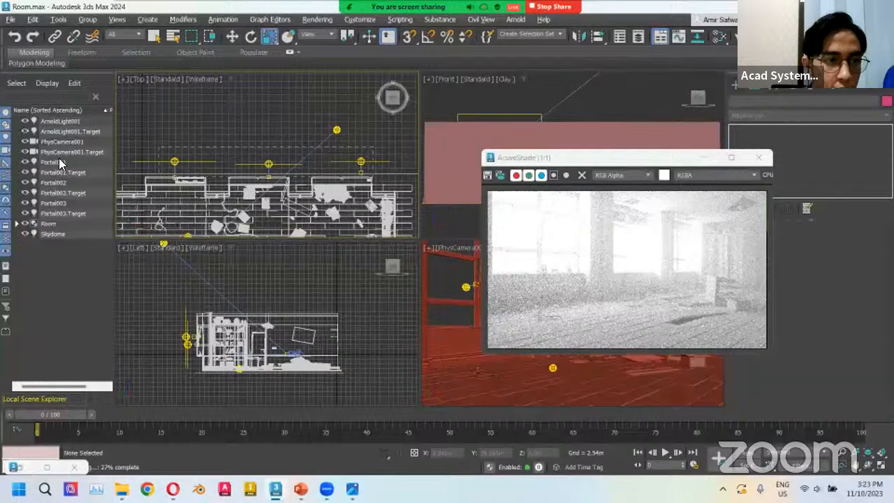
{"action": "key", "text": "ctrl+z"}
{"action": "key", "text": "ctrl+z"}
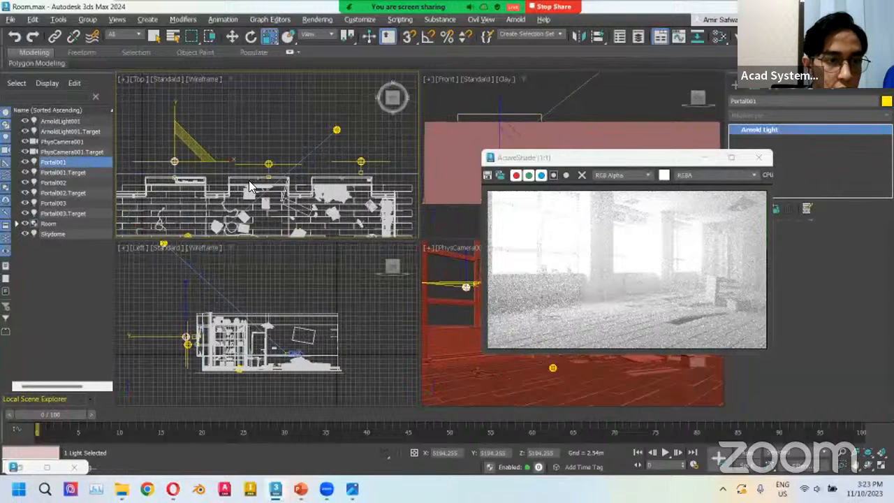
{"action": "key", "text": "ctrl+z"}
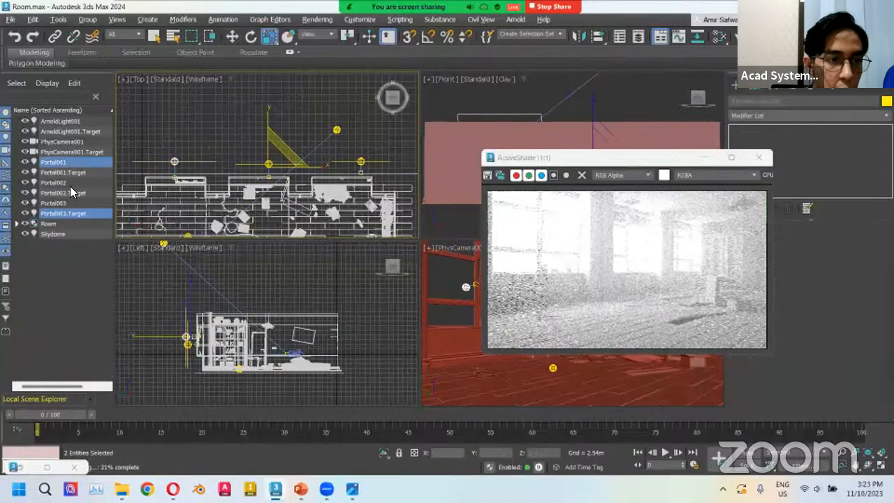
Select the three portal lights with their targets and move them slightly upward in the Top viewport.
{"action": "left_click", "coordinate": [76, 182], "text": "shift"}
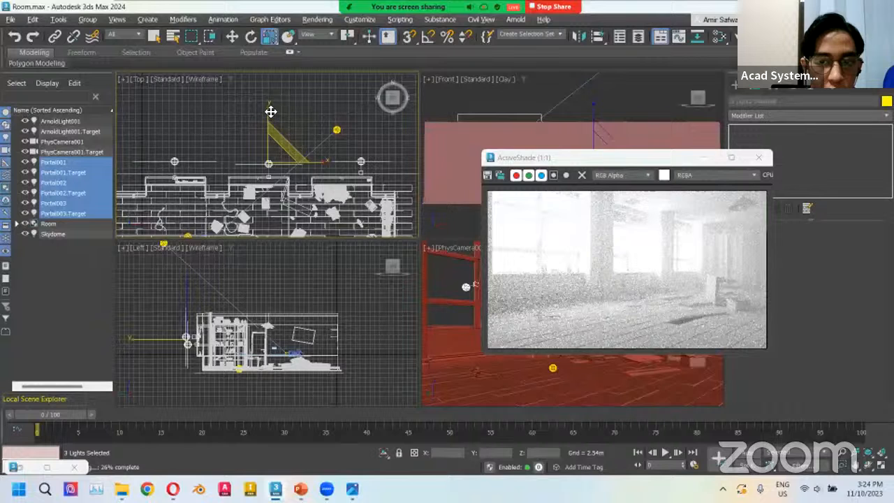
{"action": "key", "text": "w"}
{"action": "left_click_drag", "start_coordinate": [271, 110], "coordinate": [271, 93]}
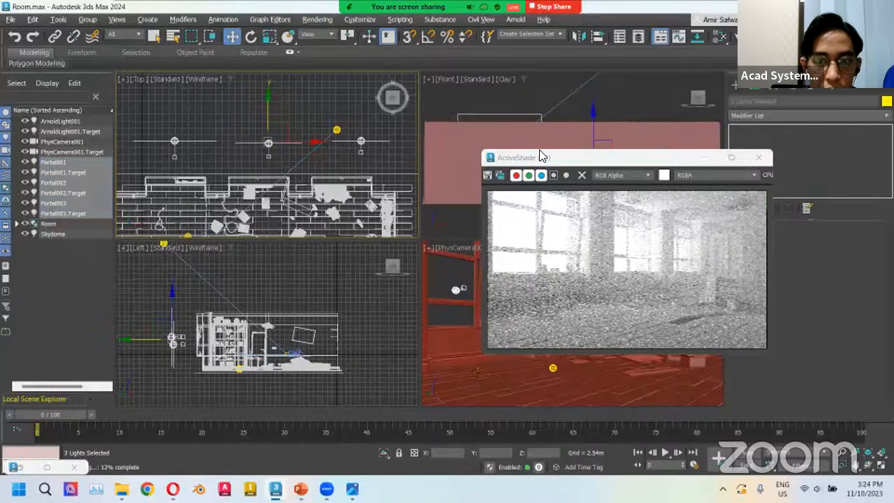
Open the volume2 reference image and compare the three reference renders side by side.
{"action": "left_click_drag", "start_coordinate": [539, 156], "coordinate": [479, 152]}
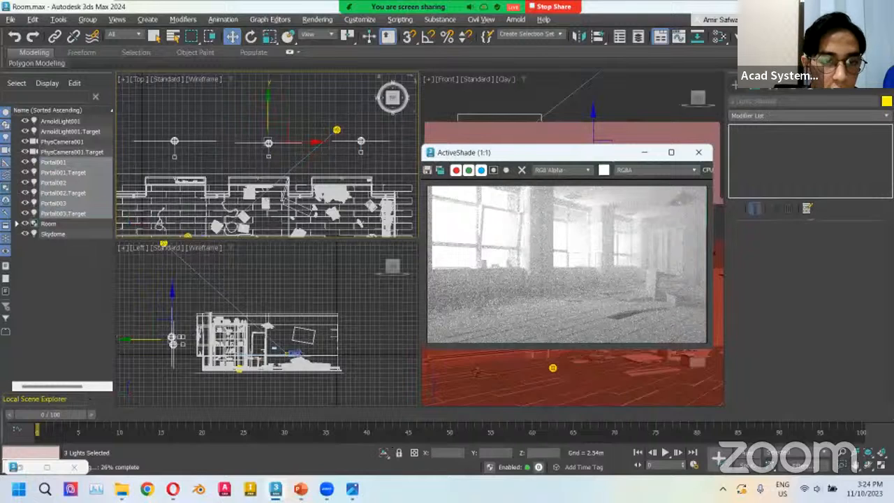
{"action": "left_click", "coordinate": [121, 489]}
{"action": "left_click", "coordinate": [329, 257]}
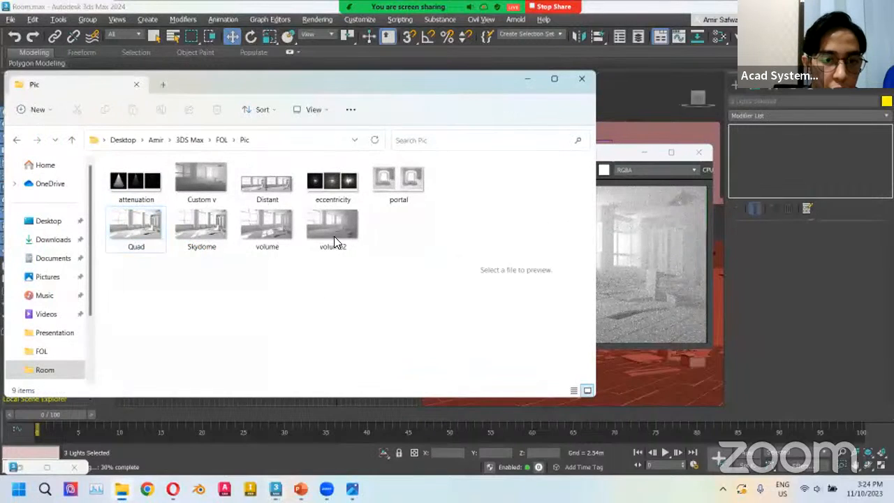
{"action": "double_click", "coordinate": [325, 238]}
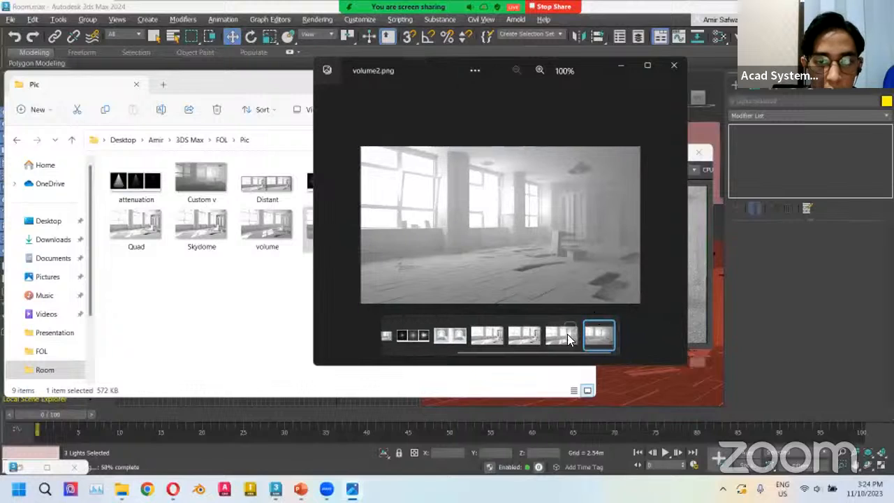
{"action": "left_click", "coordinate": [485, 332]}
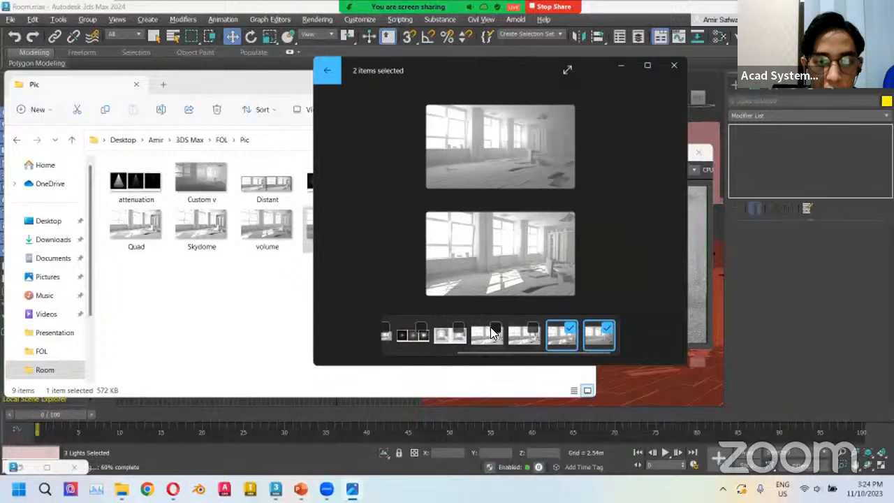
{"action": "left_click", "coordinate": [447, 329]}
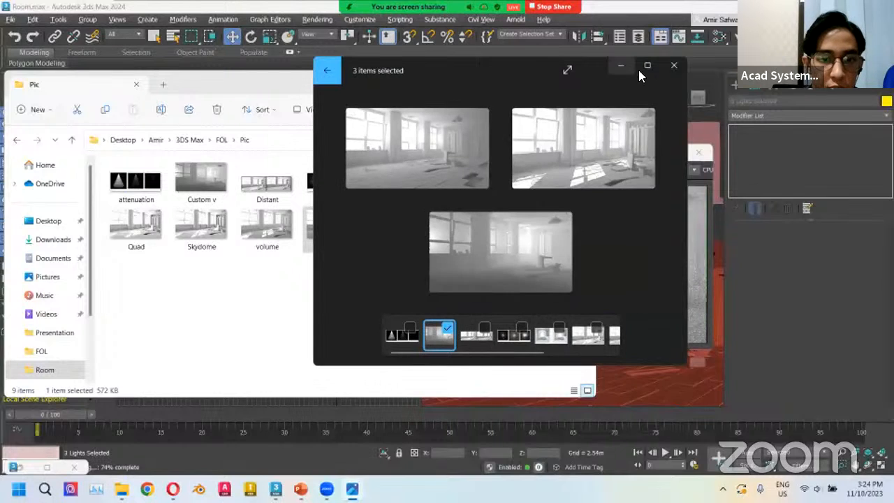
{"action": "left_click", "coordinate": [647, 65]}
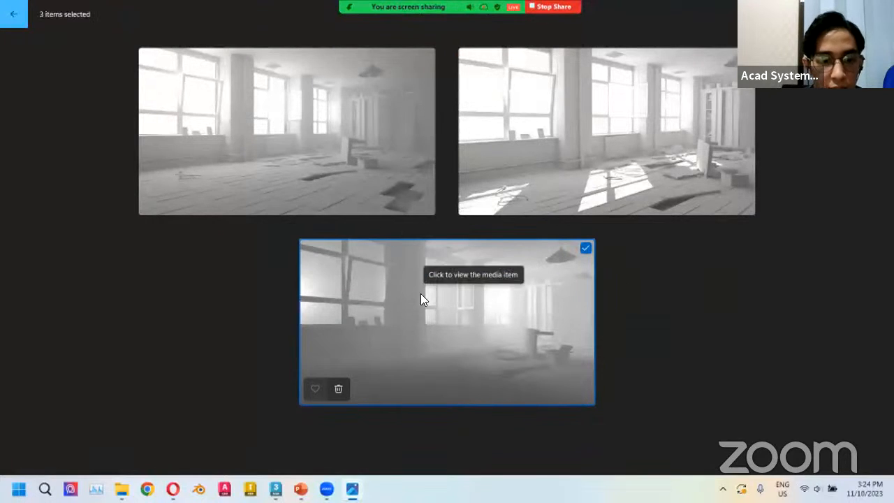
Review the volumetric lighting slide and return to the ActiveShade window in the scene.
{"action": "left_click", "coordinate": [301, 481]}
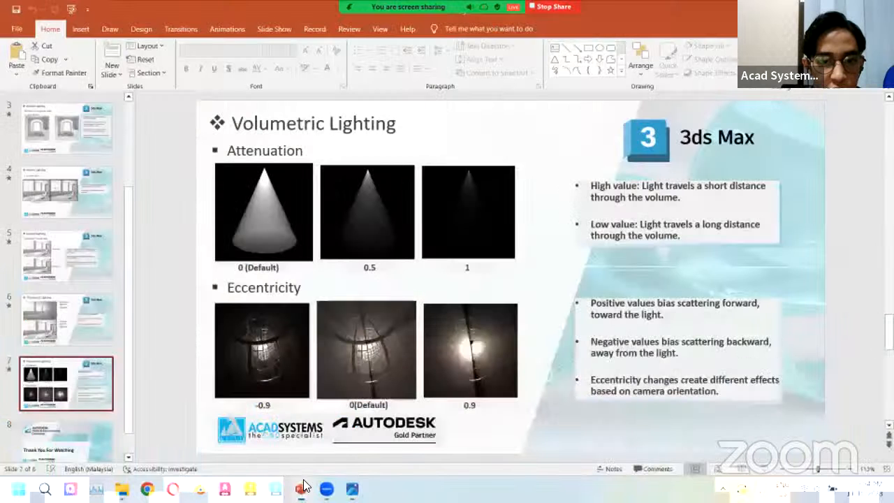
{"action": "key", "text": "alt+Tab"}
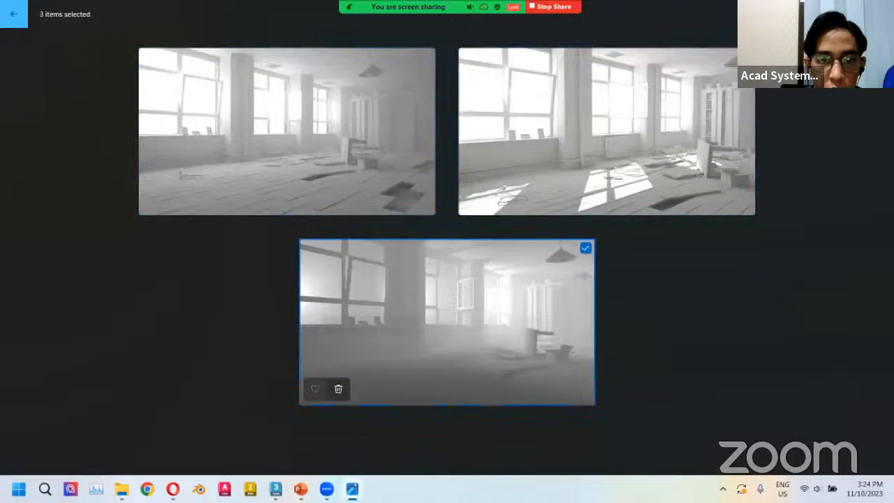
{"action": "key", "text": "alt+Tab"}
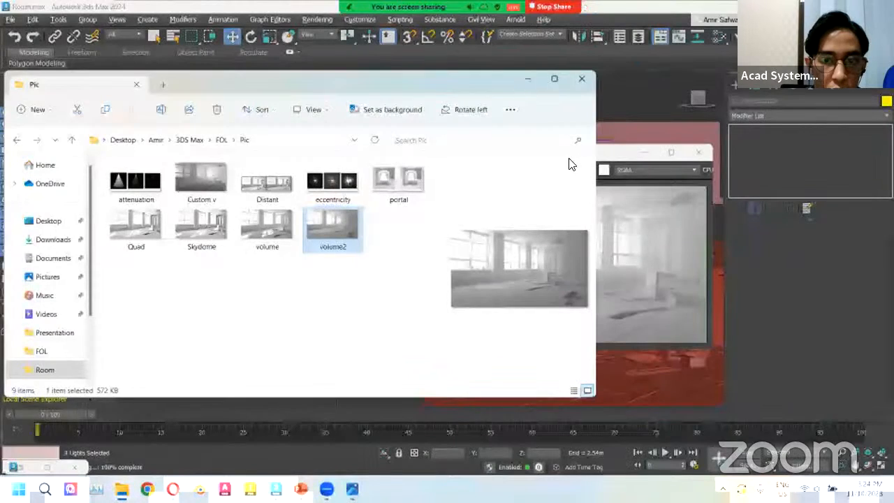
{"action": "key", "text": "alt+Tab"}
{"action": "left_click_drag", "start_coordinate": [574, 152], "coordinate": [596, 153]}
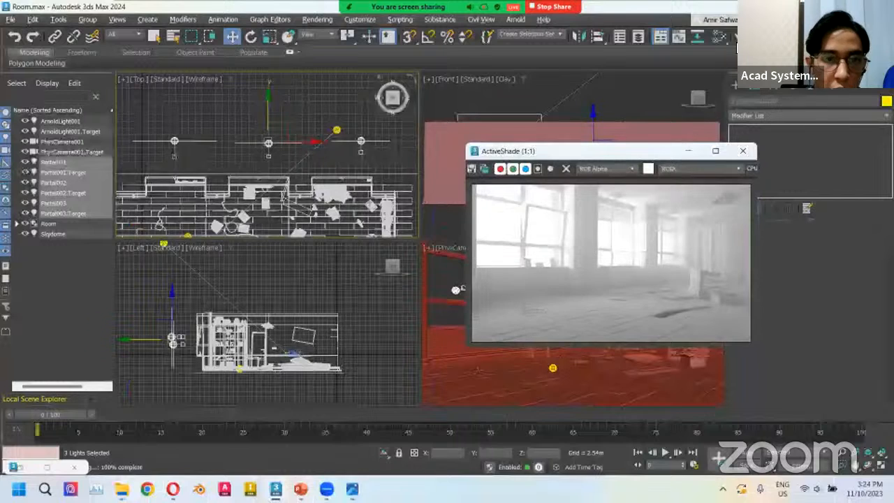
Open Arnold Render Setup, close the ActiveShade window and turn off Preview (AA).
{"action": "key", "text": "F10"}
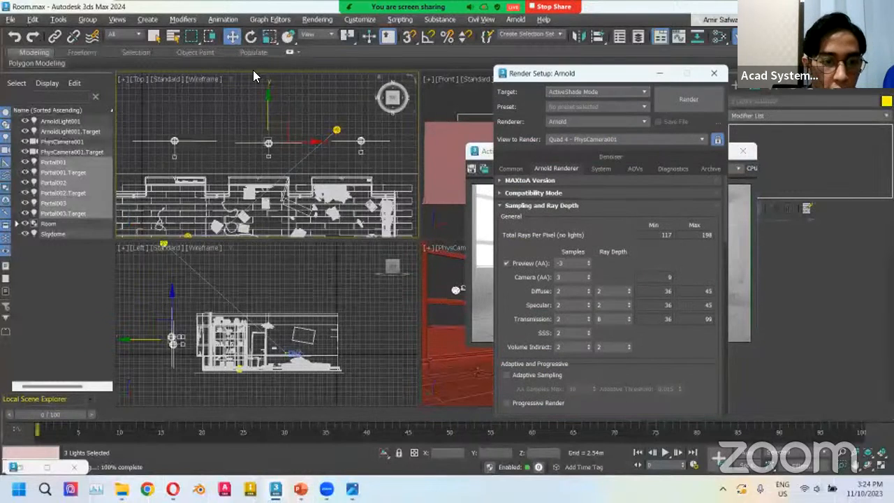
{"action": "left_click_drag", "start_coordinate": [567, 73], "coordinate": [242, 72]}
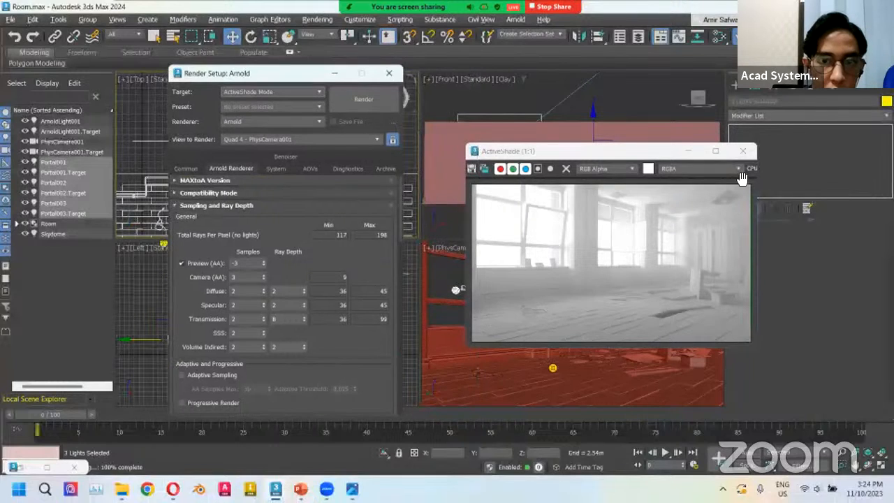
{"action": "left_click", "coordinate": [743, 150]}
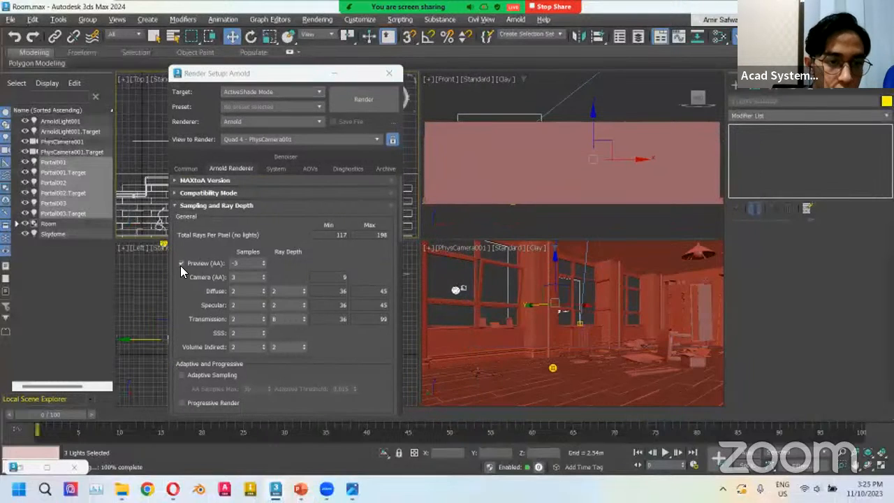
{"action": "left_click", "coordinate": [181, 264]}
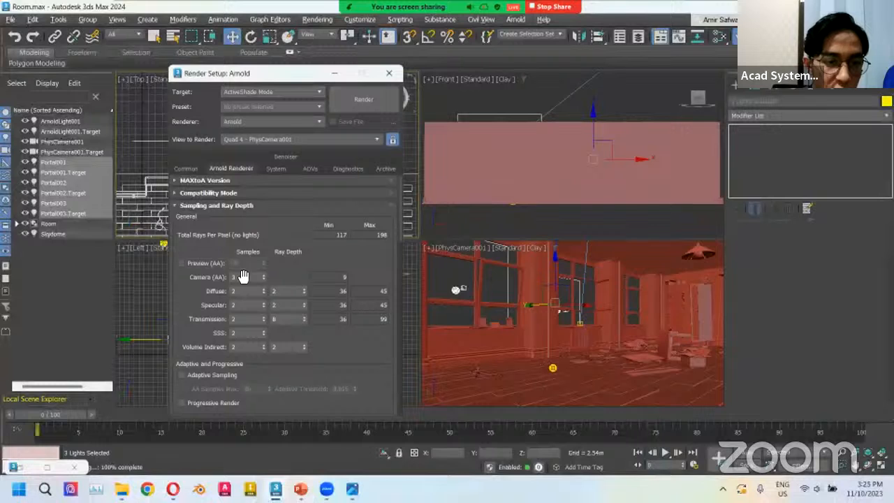
Set Camera (AA) samples to 5 and Diffuse samples to 6, and enable Adaptive Sampling.
{"action": "double_click", "coordinate": [246, 277]}
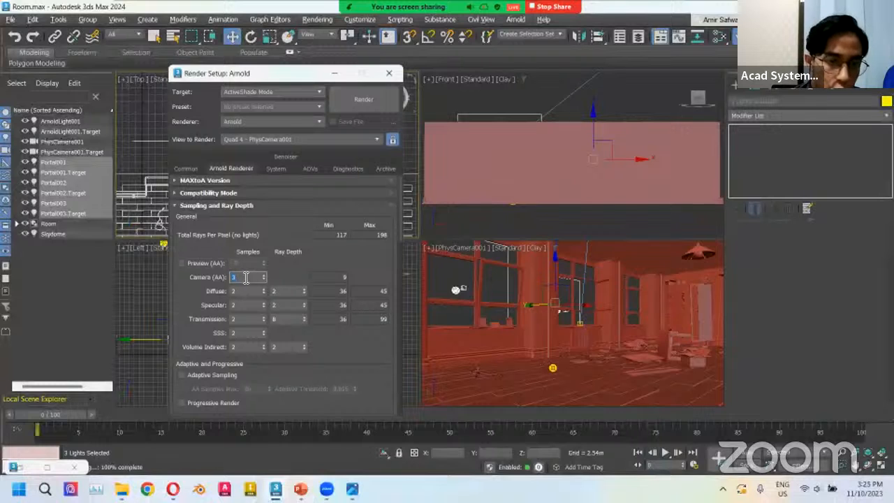
{"action": "type", "text": "5"}
{"action": "double_click", "coordinate": [249, 292]}
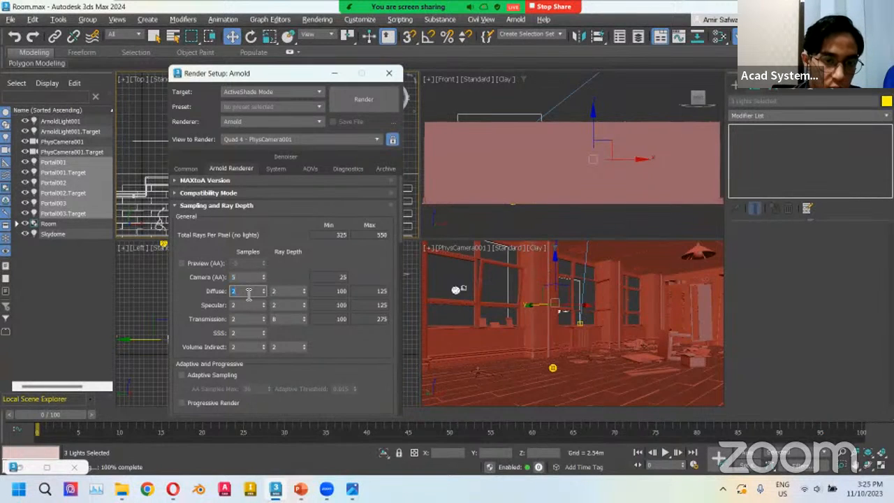
{"action": "left_click", "coordinate": [196, 302]}
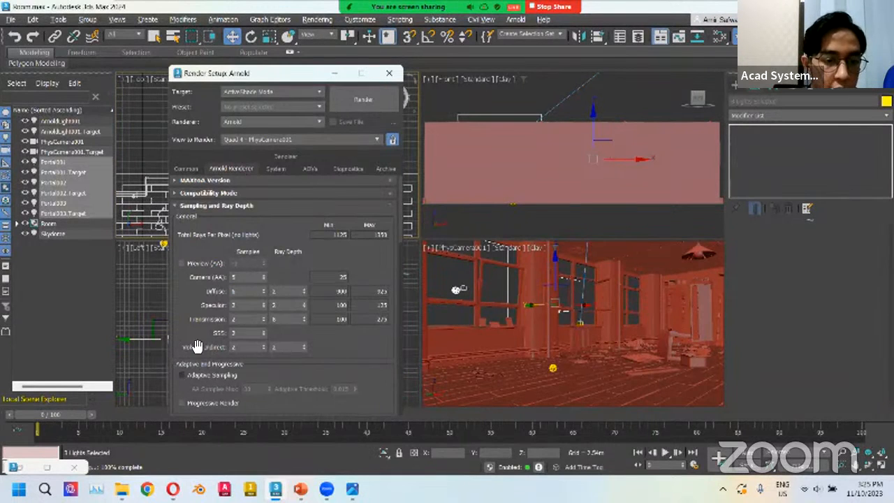
{"action": "left_click", "coordinate": [208, 375]}
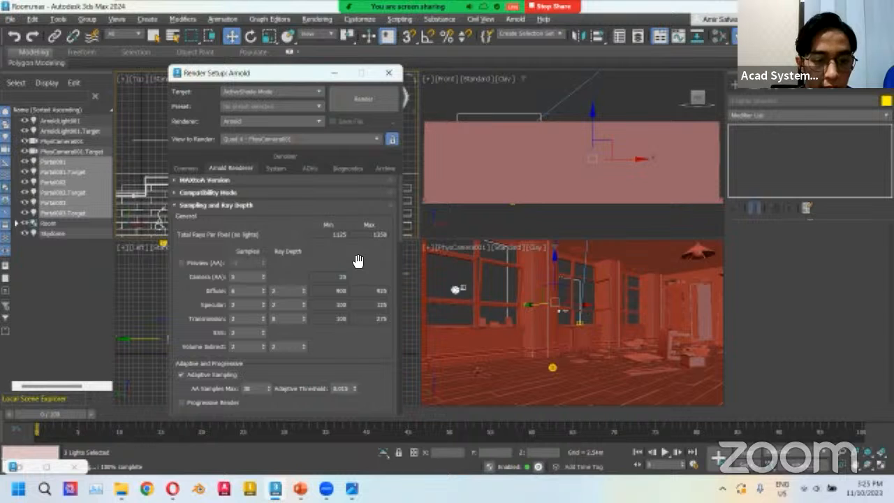
Review the presentation slides from Interior Lighting through to the closing slide.
{"action": "left_click", "coordinate": [302, 487]}
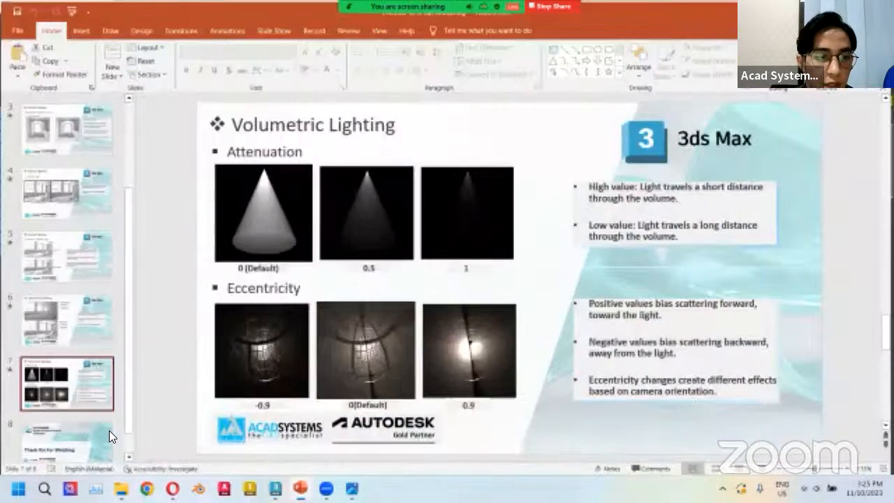
{"action": "scroll", "coordinate": [101, 371], "scroll_direction": "up", "scroll_amount": 3}
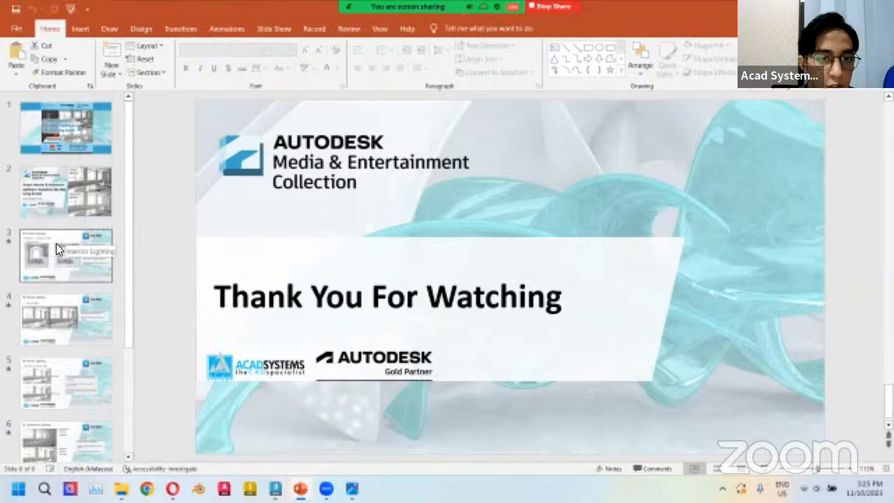
{"action": "left_click", "coordinate": [56, 244]}
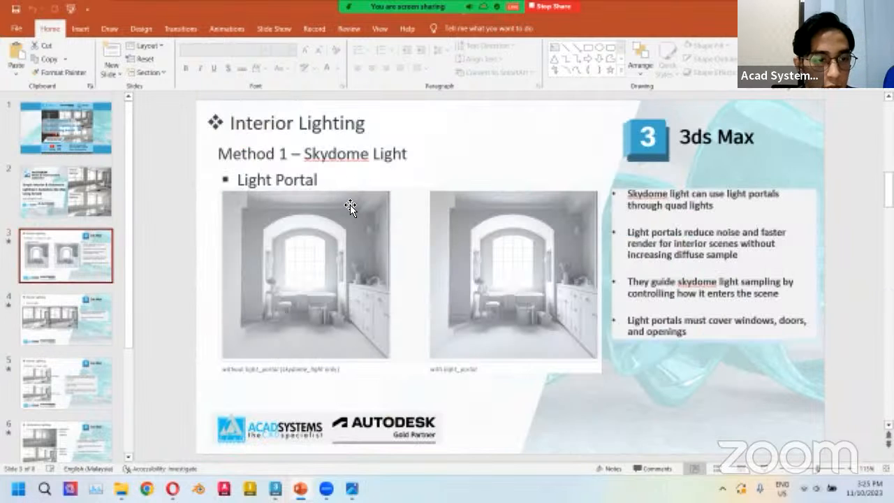
{"action": "scroll", "coordinate": [98, 279], "scroll_direction": "down", "scroll_amount": 1}
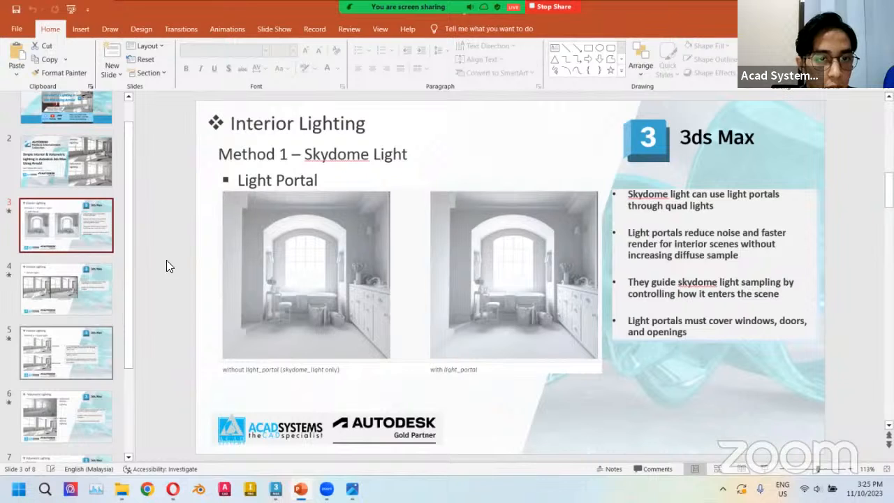
{"action": "left_click", "coordinate": [72, 341]}
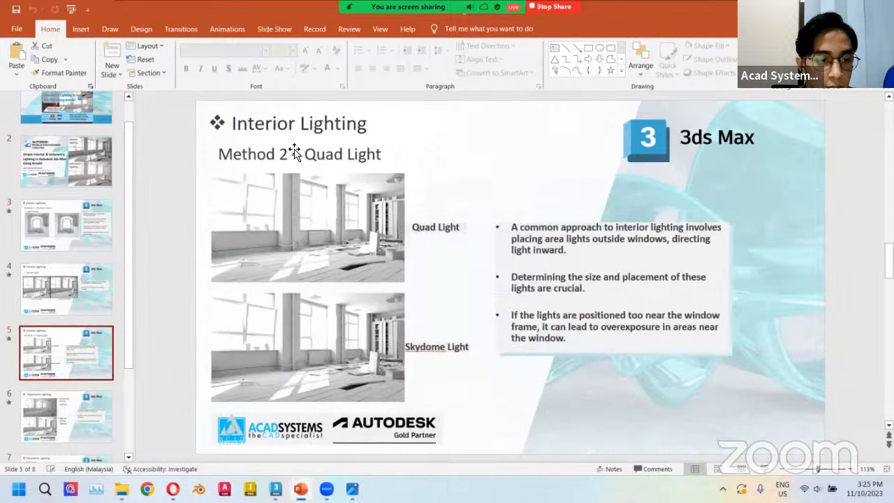
{"action": "scroll", "coordinate": [29, 249], "scroll_direction": "down", "scroll_amount": 1}
{"action": "left_click", "coordinate": [73, 378]}
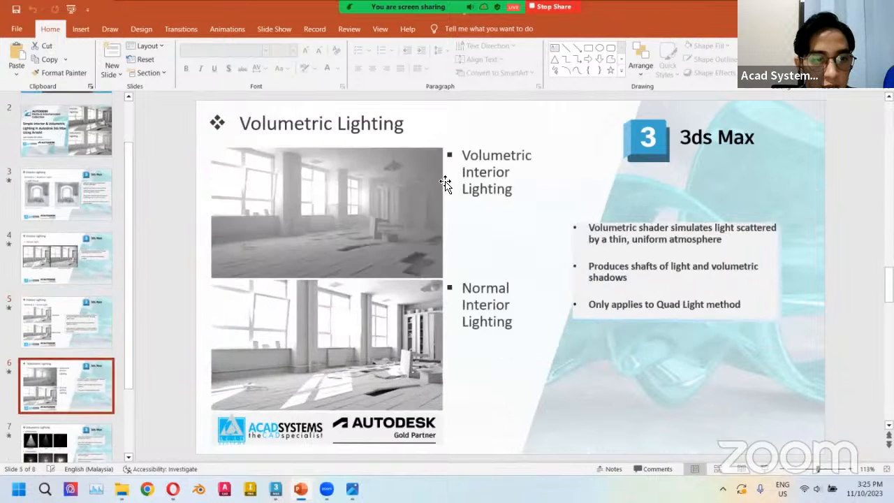
{"action": "scroll", "coordinate": [97, 349], "scroll_direction": "down", "scroll_amount": 2}
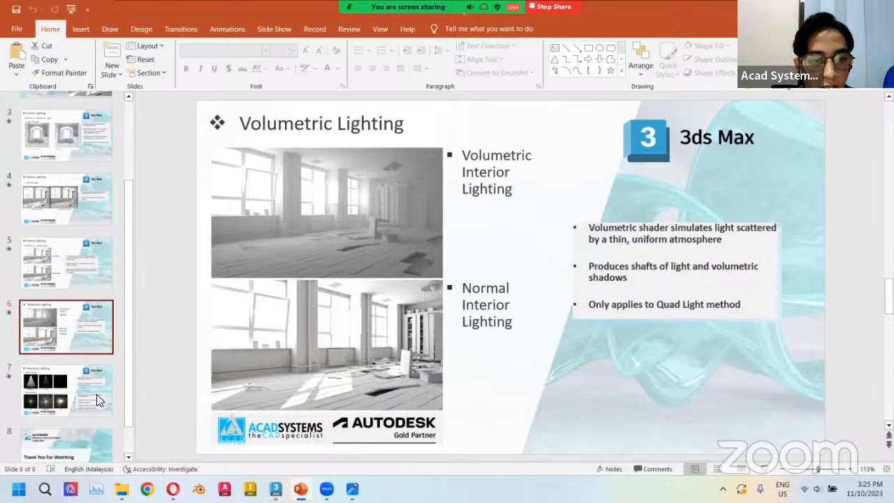
{"action": "left_click", "coordinate": [82, 434]}
Browse the Acad Systems website and its helpdesk page.
{"action": "mouse_move", "coordinate": [172, 489]}
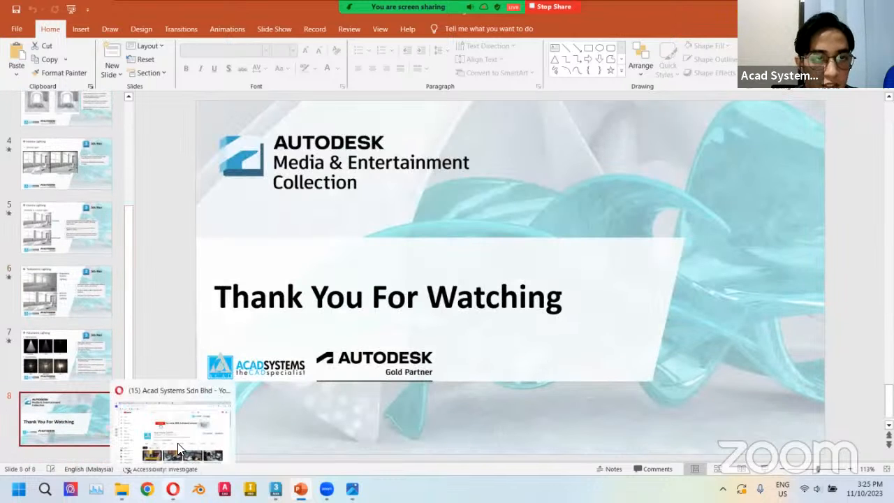
{"action": "left_click", "coordinate": [185, 410]}
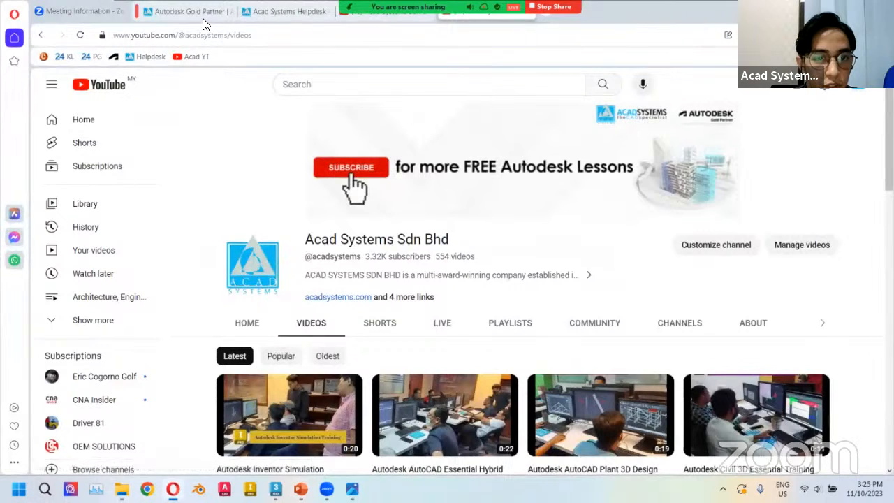
{"action": "left_click", "coordinate": [209, 12]}
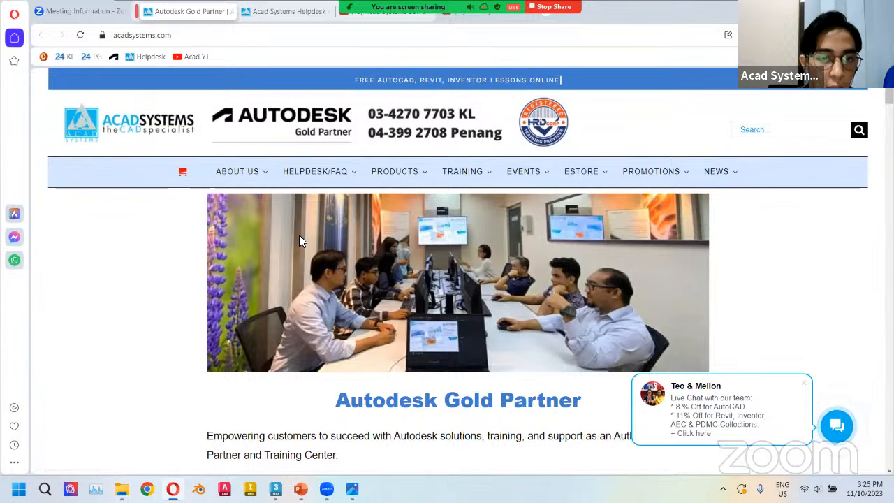
{"action": "mouse_move", "coordinate": [318, 174]}
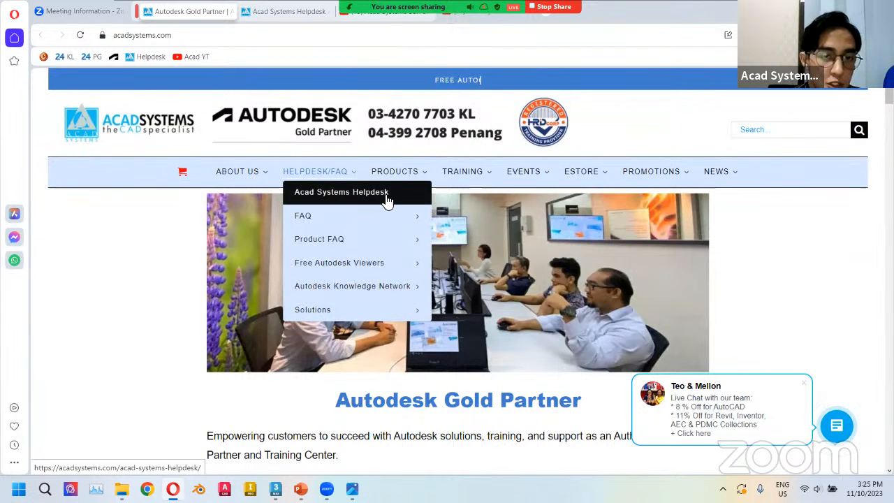
{"action": "left_click", "coordinate": [347, 196]}
{"action": "scroll", "coordinate": [356, 283], "scroll_direction": "down", "scroll_amount": 1}
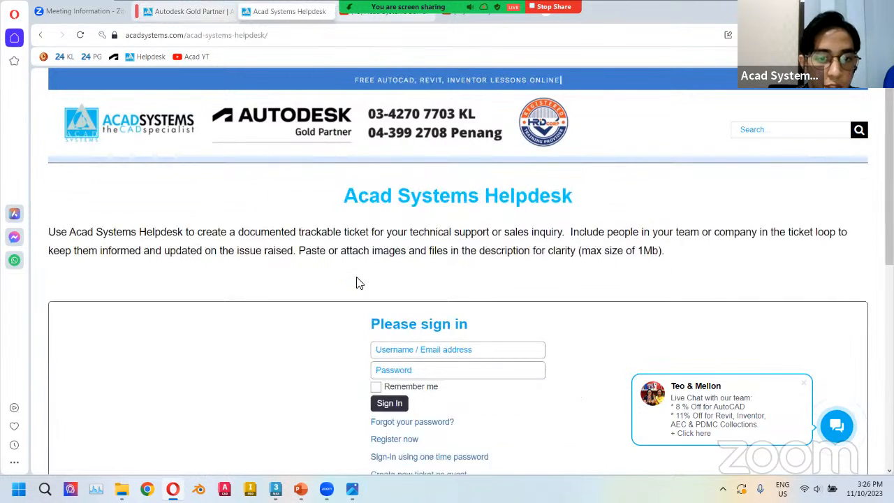
{"action": "scroll", "coordinate": [356, 293], "scroll_direction": "down", "scroll_amount": 2}
{"action": "scroll", "coordinate": [377, 335], "scroll_direction": "up", "scroll_amount": 1}
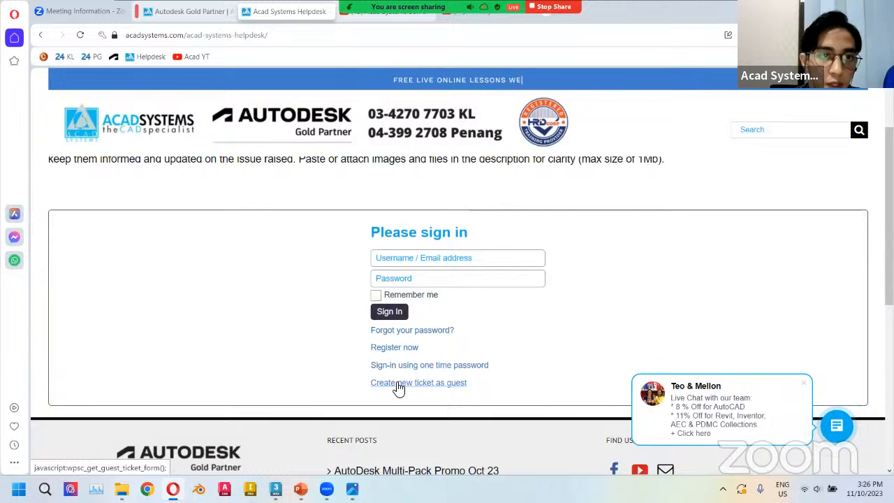
{"action": "left_click", "coordinate": [194, 11]}
{"action": "scroll", "coordinate": [174, 281], "scroll_direction": "down", "scroll_amount": 3}
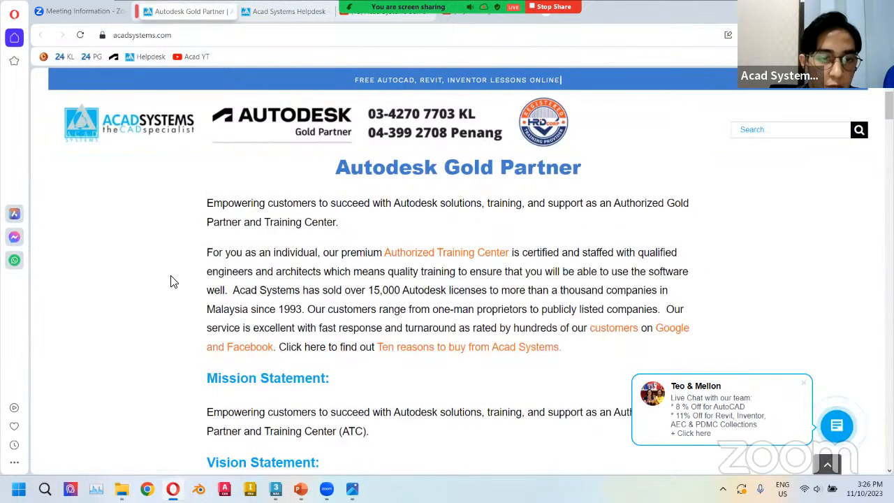
{"action": "scroll", "coordinate": [174, 281], "scroll_direction": "down", "scroll_amount": 3}
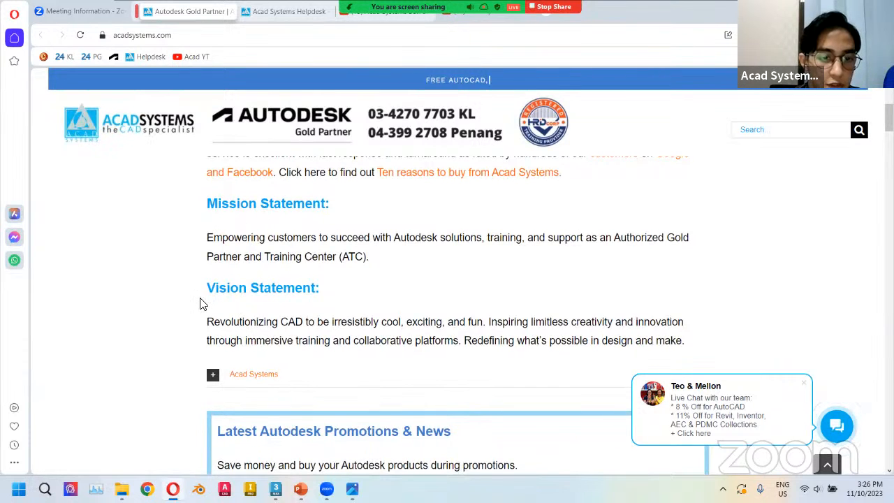
Scroll through the Acad Systems home page promotions and free online lesson listings.
{"action": "scroll", "coordinate": [200, 303], "scroll_direction": "down", "scroll_amount": 3}
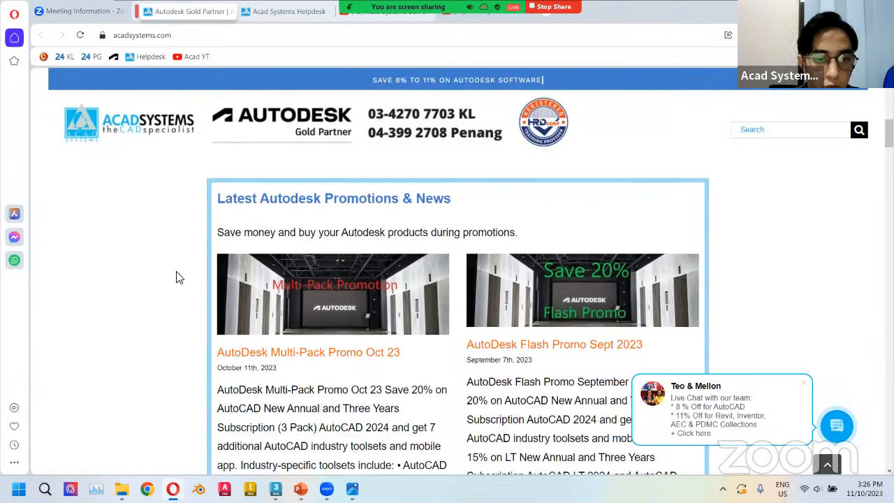
{"action": "scroll", "coordinate": [251, 300], "scroll_direction": "down", "scroll_amount": 5}
{"action": "scroll", "coordinate": [242, 296], "scroll_direction": "down", "scroll_amount": 10}
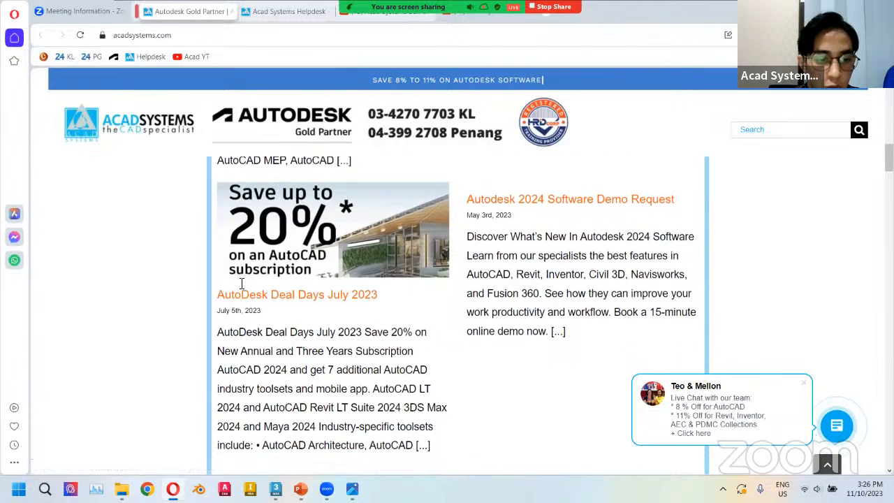
{"action": "scroll", "coordinate": [240, 282], "scroll_direction": "down", "scroll_amount": 7}
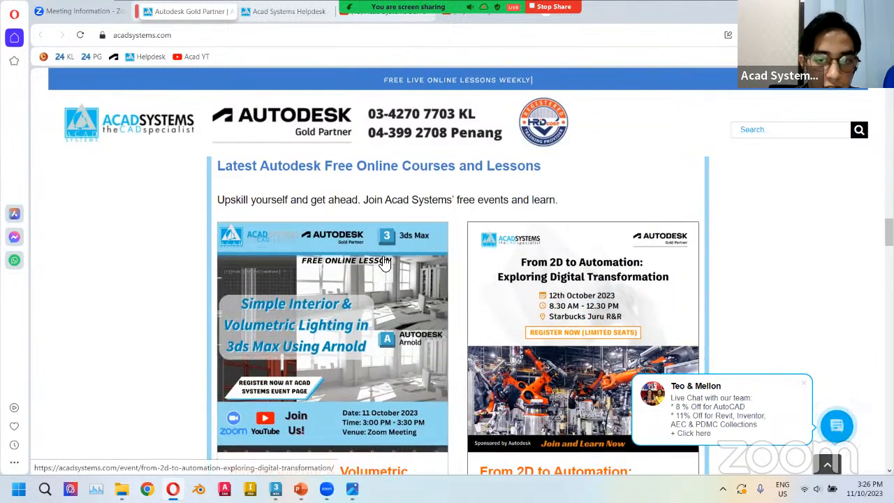
{"action": "scroll", "coordinate": [552, 293], "scroll_direction": "down", "scroll_amount": 2}
{"action": "scroll", "coordinate": [570, 286], "scroll_direction": "down", "scroll_amount": 5}
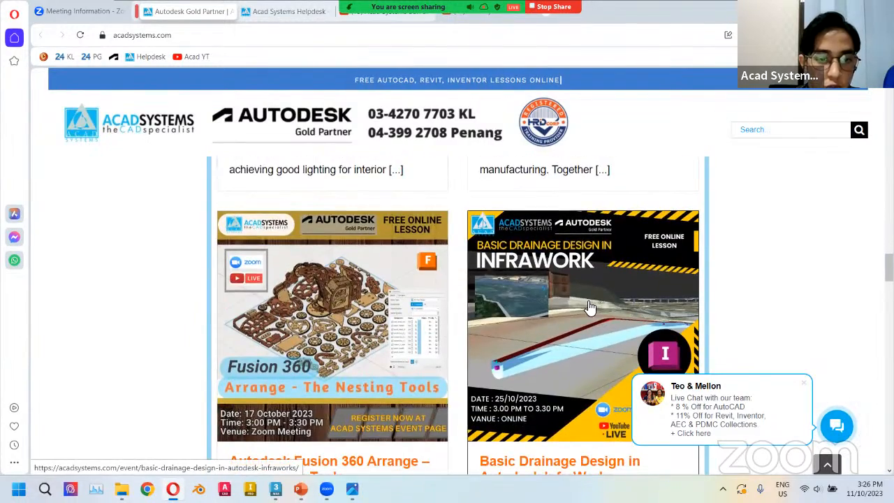
{"action": "scroll", "coordinate": [580, 300], "scroll_direction": "down", "scroll_amount": 1}
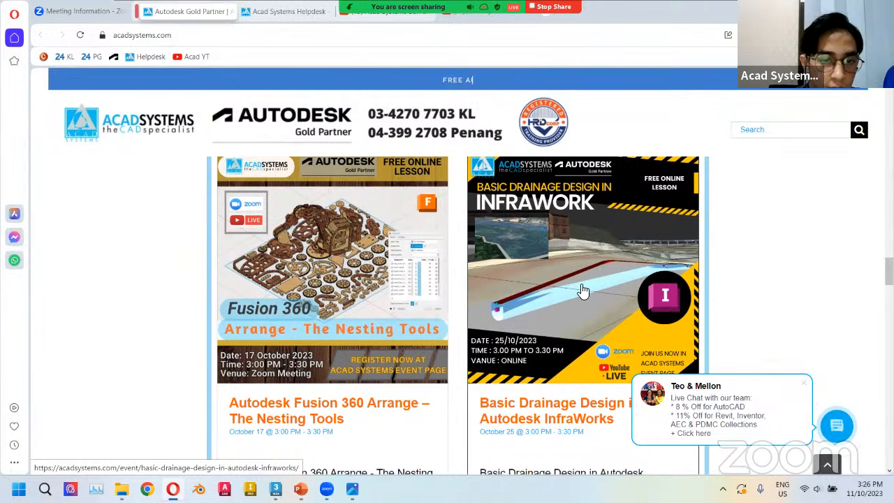
Open the Fusion 360 Arrange – The Nesting Tools event page, read its details, and go back to the home page.
{"action": "left_click", "coordinate": [328, 320]}
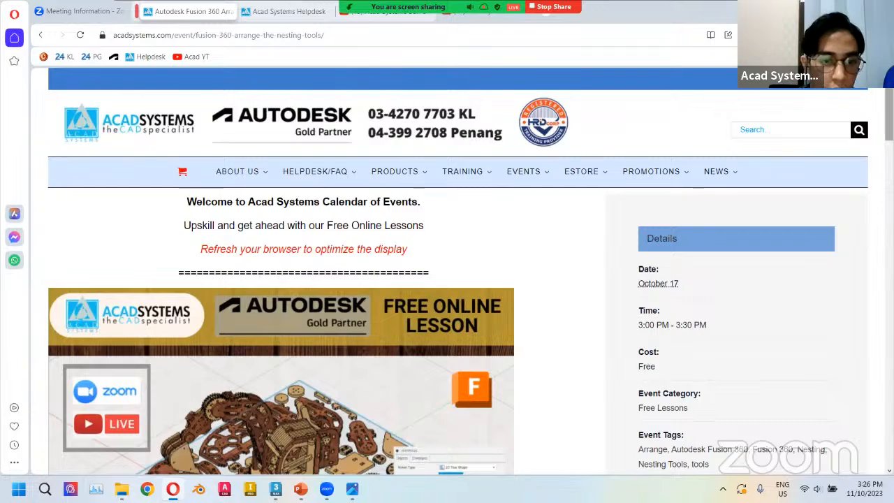
{"action": "scroll", "coordinate": [447, 279], "scroll_direction": "down", "scroll_amount": 15}
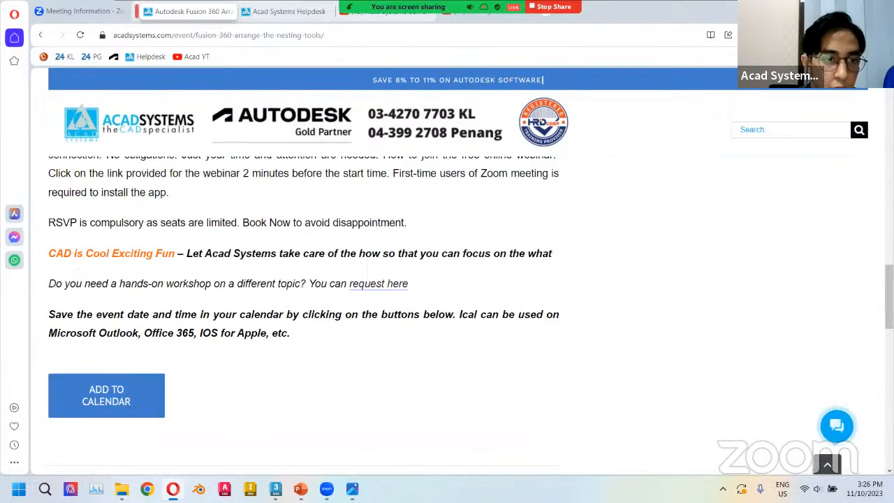
{"action": "scroll", "coordinate": [287, 245], "scroll_direction": "up", "scroll_amount": 6}
{"action": "scroll", "coordinate": [279, 259], "scroll_direction": "down", "scroll_amount": 3}
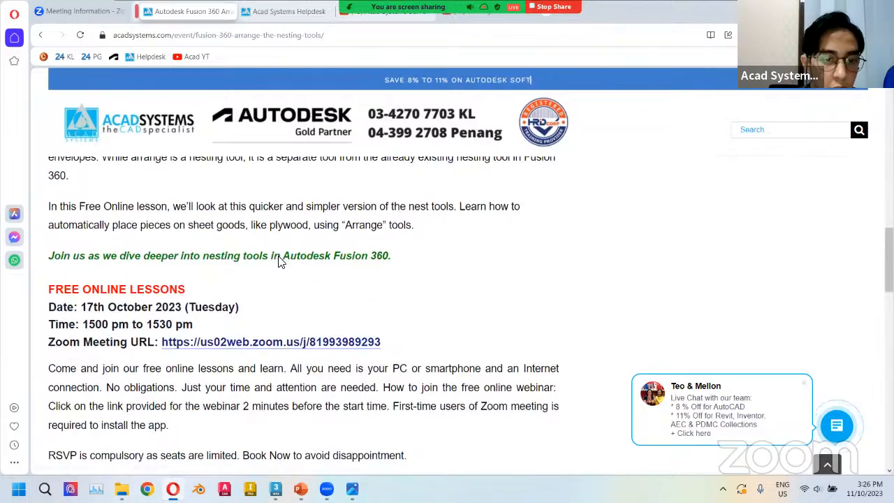
{"action": "scroll", "coordinate": [265, 347], "scroll_direction": "up", "scroll_amount": 6}
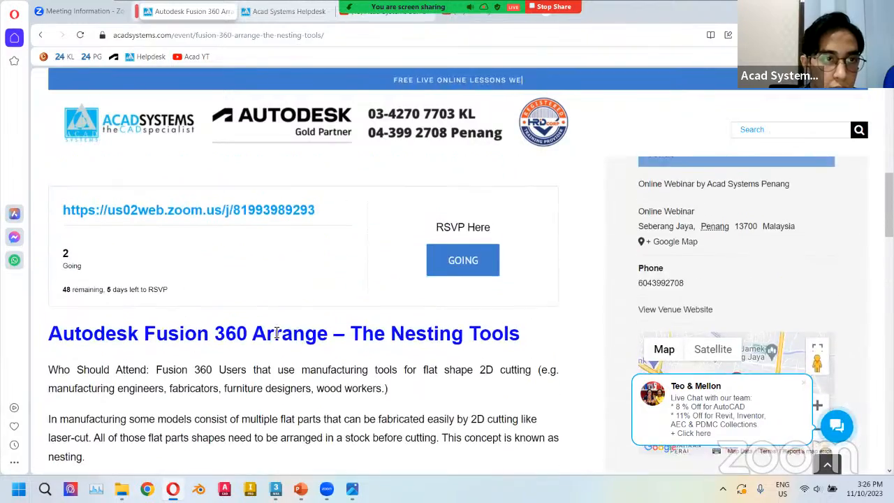
{"action": "left_click", "coordinate": [43, 37]}
Scroll to the site footer and open the Acad Systems Google reviews, opening and cancelling the review form.
{"action": "scroll", "coordinate": [296, 276], "scroll_direction": "down", "scroll_amount": 10}
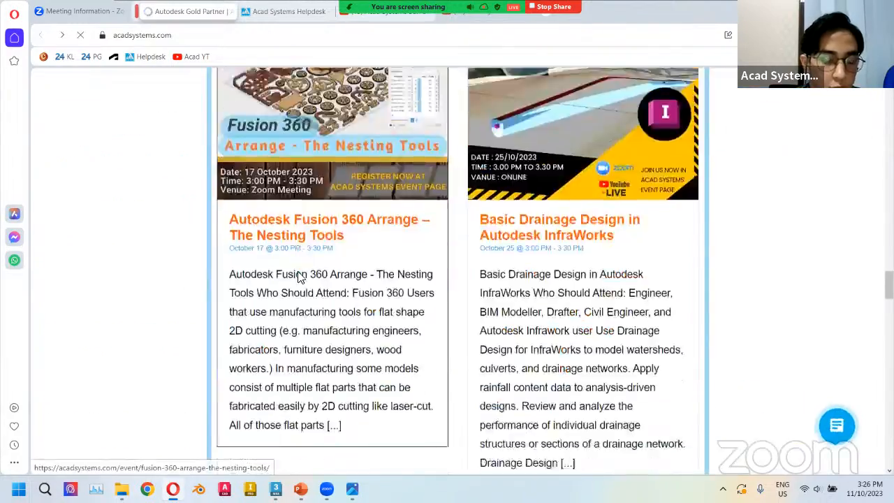
{"action": "scroll", "coordinate": [283, 283], "scroll_direction": "down", "scroll_amount": 15}
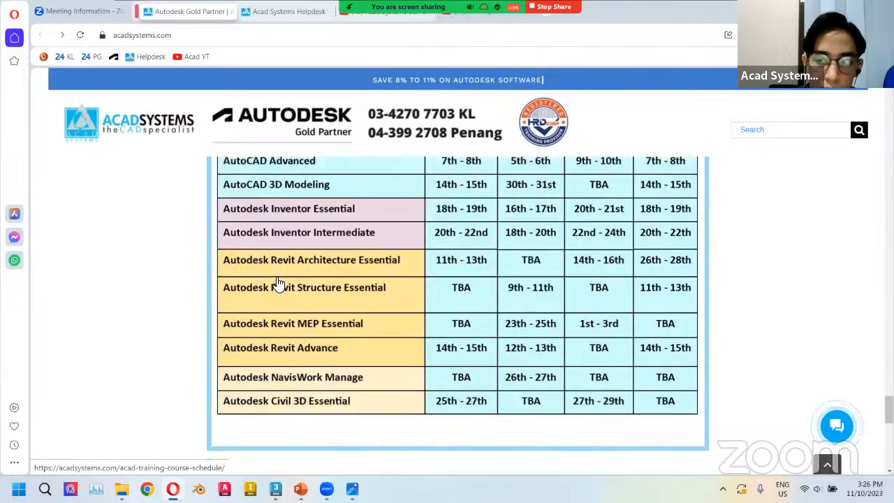
{"action": "scroll", "coordinate": [161, 388], "scroll_direction": "down", "scroll_amount": 2}
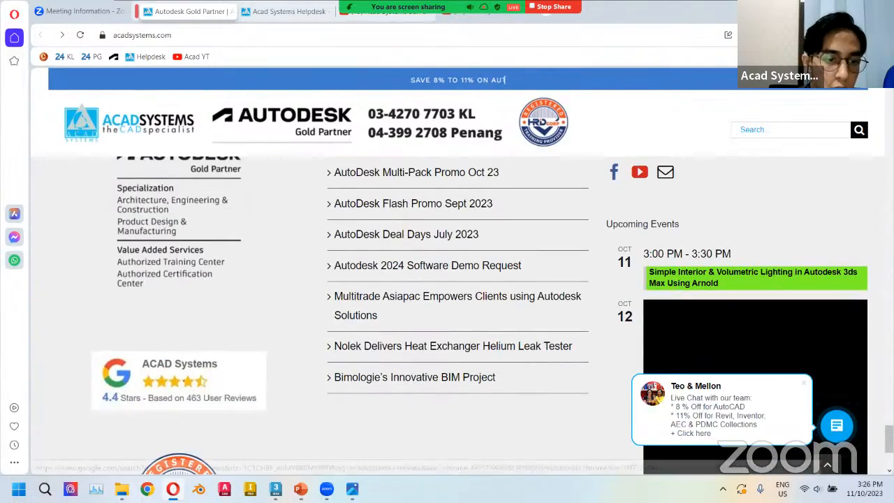
{"action": "left_click", "coordinate": [174, 371]}
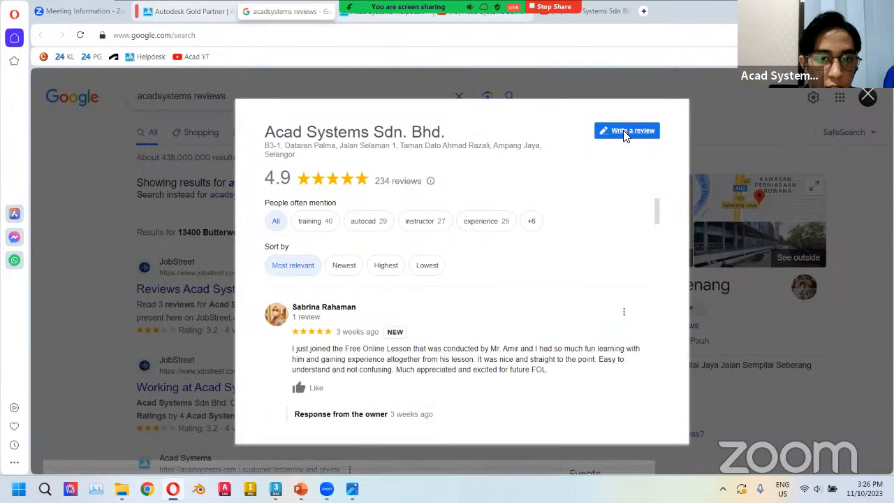
{"action": "left_click", "coordinate": [625, 132]}
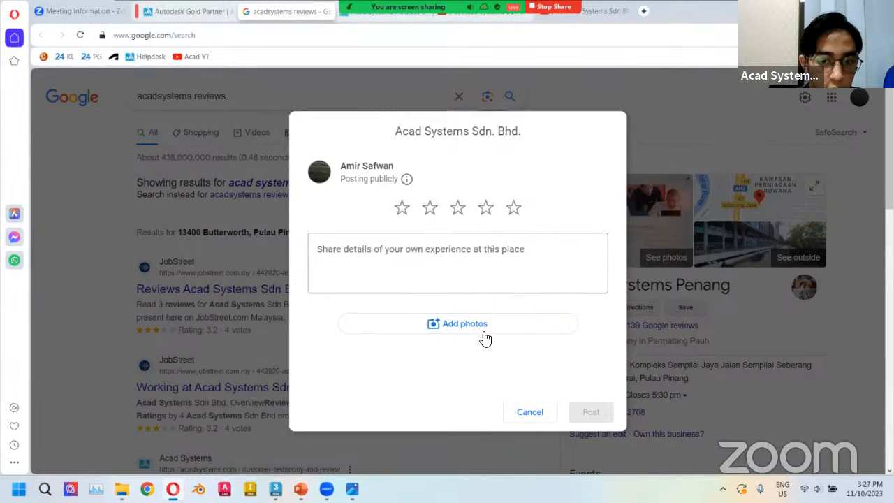
{"action": "left_click", "coordinate": [529, 412]}
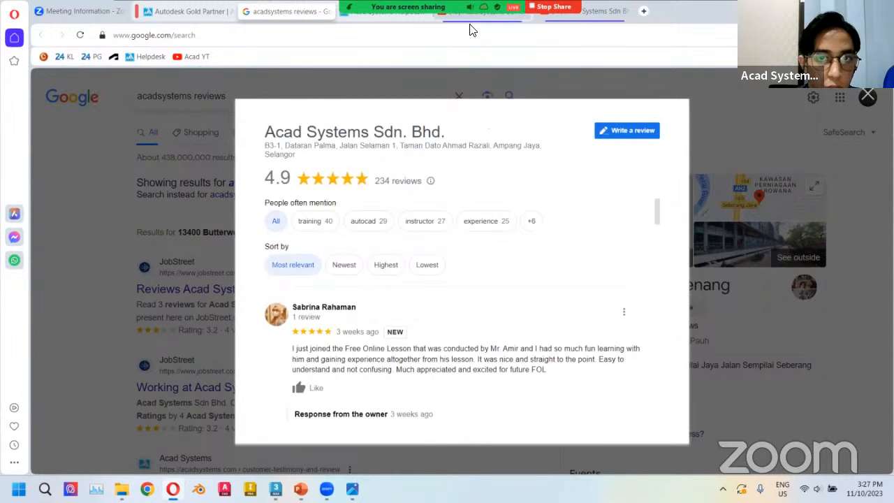
Switch to the Acad Systems YouTube channel tab and scroll through its latest videos.
{"action": "left_click", "coordinate": [470, 15]}
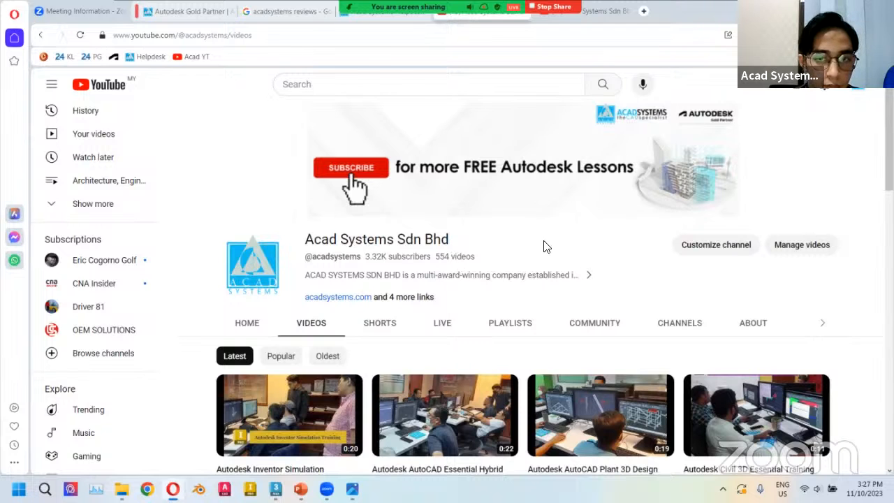
{"action": "scroll", "coordinate": [664, 217], "scroll_direction": "down", "scroll_amount": 4}
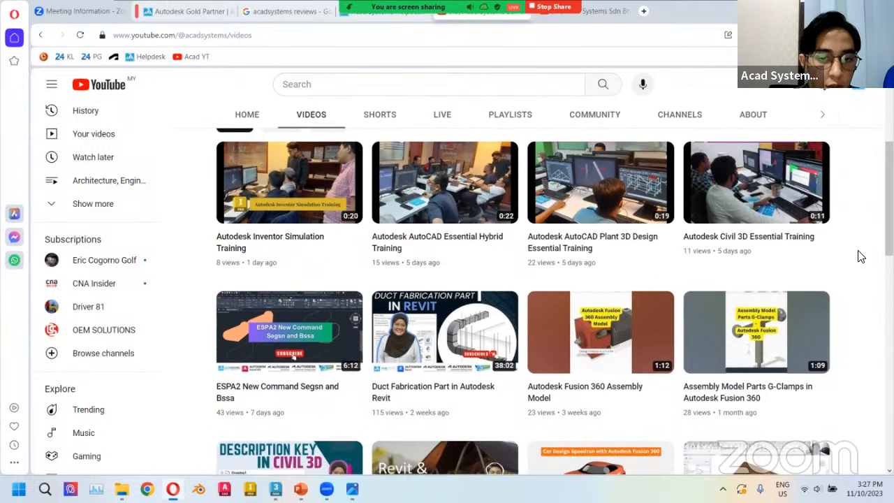
{"action": "scroll", "coordinate": [860, 256], "scroll_direction": "down", "scroll_amount": 1}
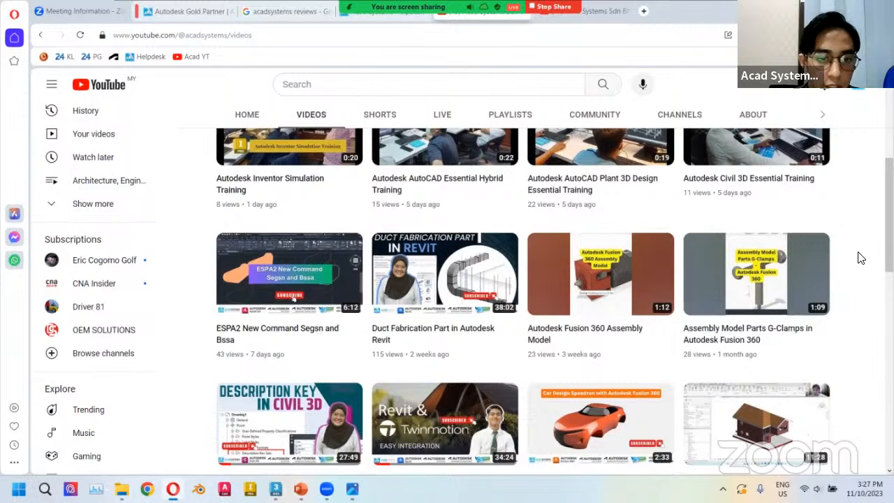
{"action": "scroll", "coordinate": [860, 258], "scroll_direction": "down", "scroll_amount": 1}
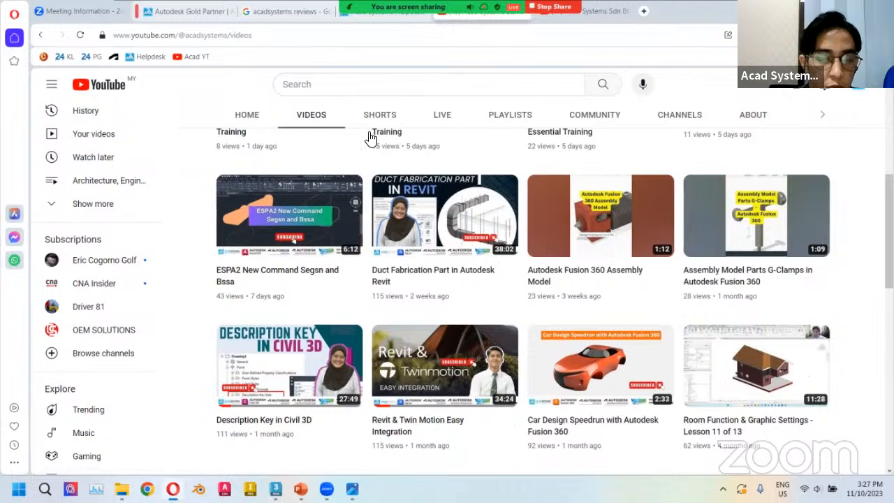
Browse the channel's playlists, return to its videos, and switch back to the presentation's closing slide.
{"action": "left_click", "coordinate": [514, 115]}
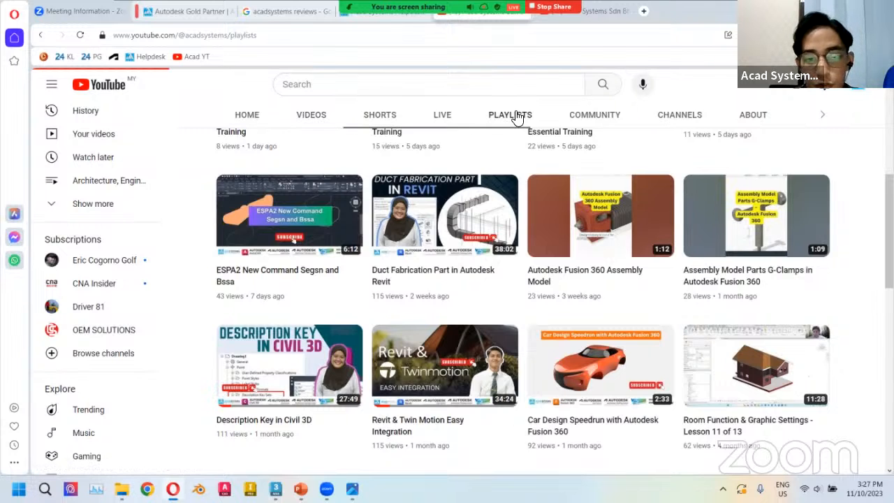
{"action": "scroll", "coordinate": [498, 267], "scroll_direction": "down", "scroll_amount": 3}
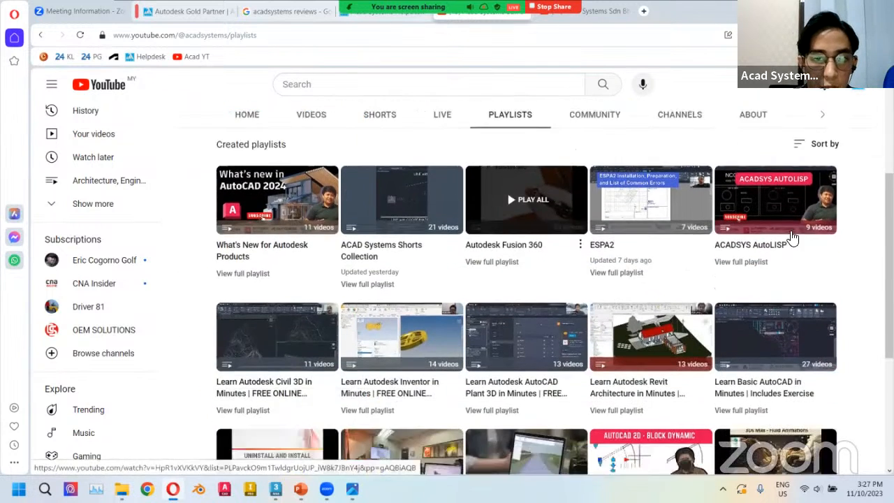
{"action": "scroll", "coordinate": [525, 256], "scroll_direction": "up", "scroll_amount": 1}
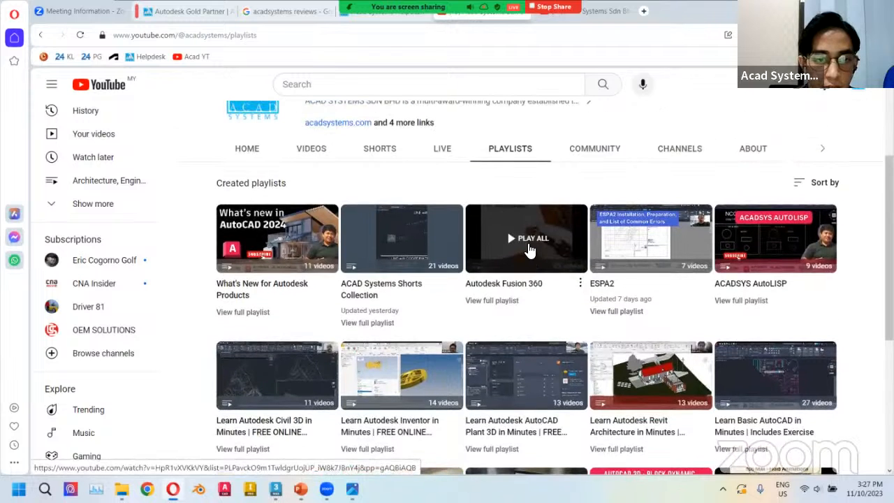
{"action": "scroll", "coordinate": [720, 287], "scroll_direction": "down", "scroll_amount": 1}
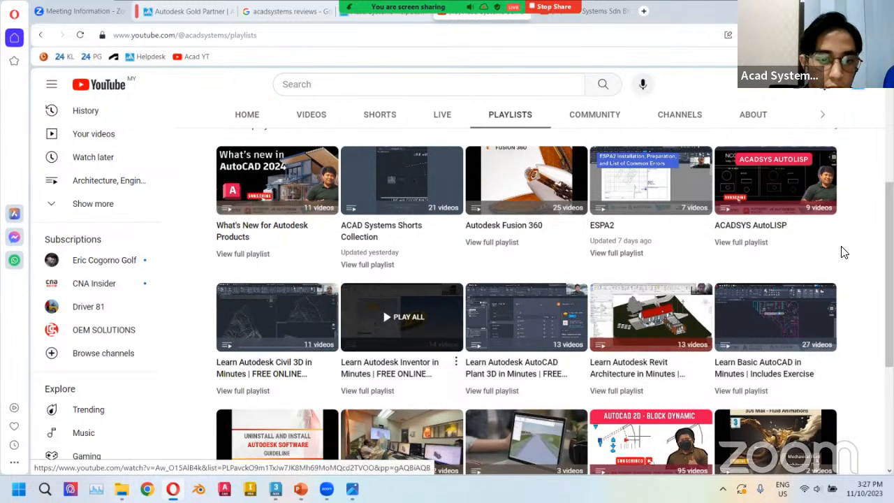
{"action": "scroll", "coordinate": [858, 267], "scroll_direction": "down", "scroll_amount": 1}
{"action": "scroll", "coordinate": [862, 259], "scroll_direction": "up", "scroll_amount": 1}
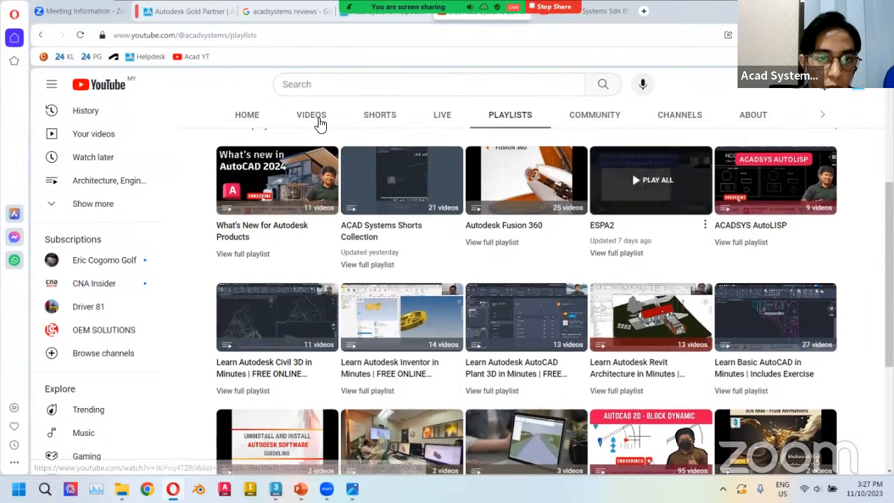
{"action": "left_click", "coordinate": [312, 115]}
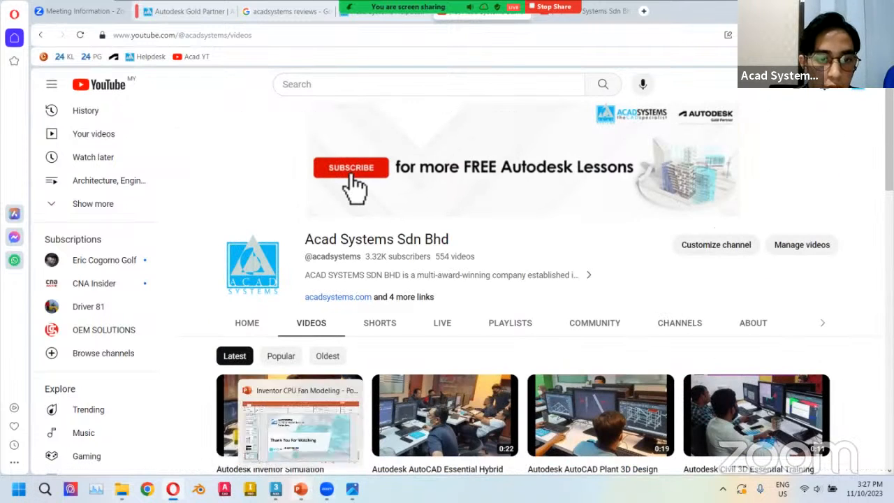
{"action": "left_click", "coordinate": [300, 489]}
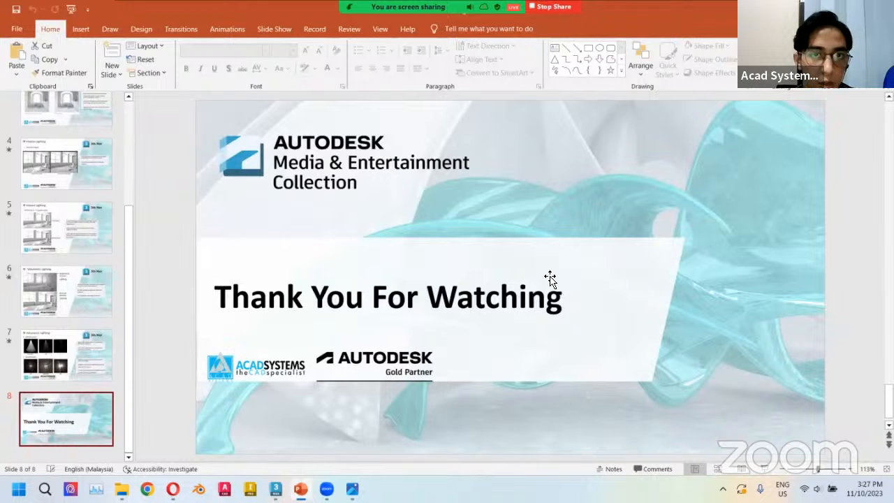